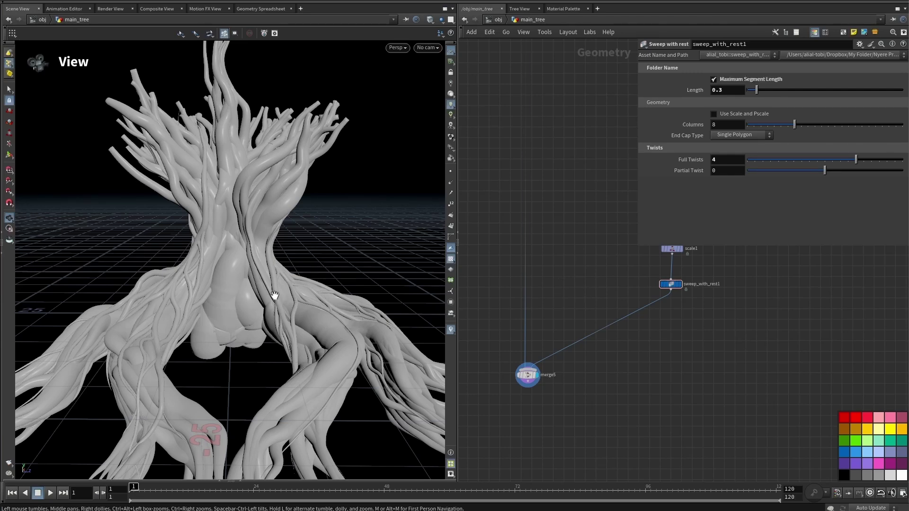
# Examine the swept branches around the trunk and roots for places where they intersect one another
pyautogui.moveTo(276, 296); pyautogui.dragTo(365, 253, button='right')
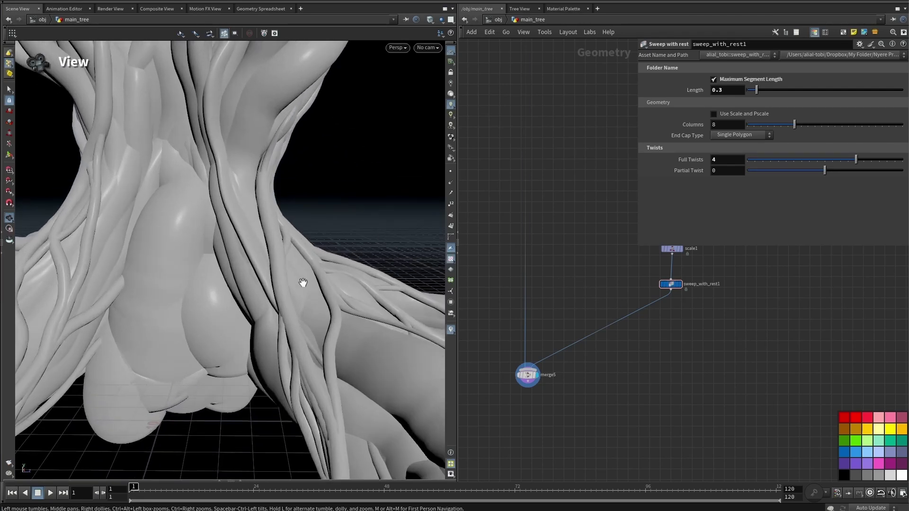
pyautogui.moveTo(303, 283); pyautogui.dragTo(278, 334)
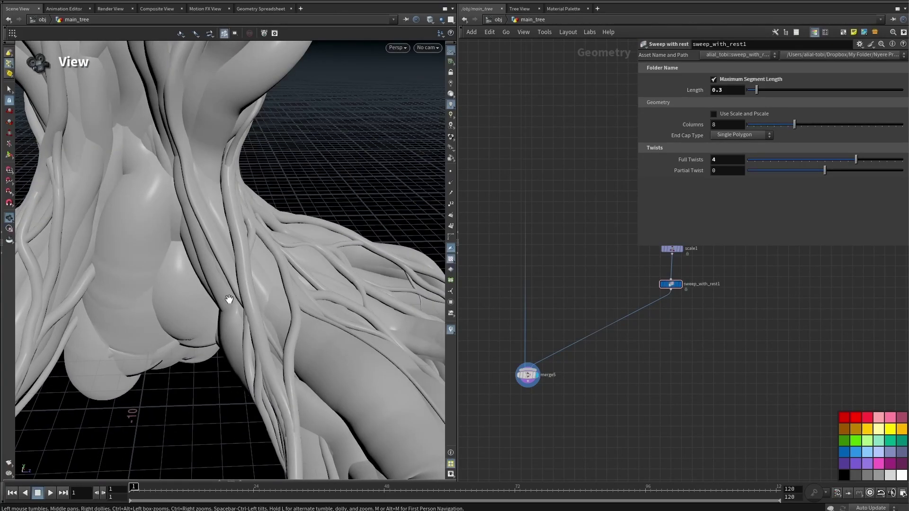
pyautogui.moveTo(232, 263); pyautogui.dragTo(176, 270, button='right')
pyautogui.moveTo(177, 270); pyautogui.dragTo(213, 296, button='middle')
pyautogui.moveTo(213, 296); pyautogui.dragTo(212, 282)
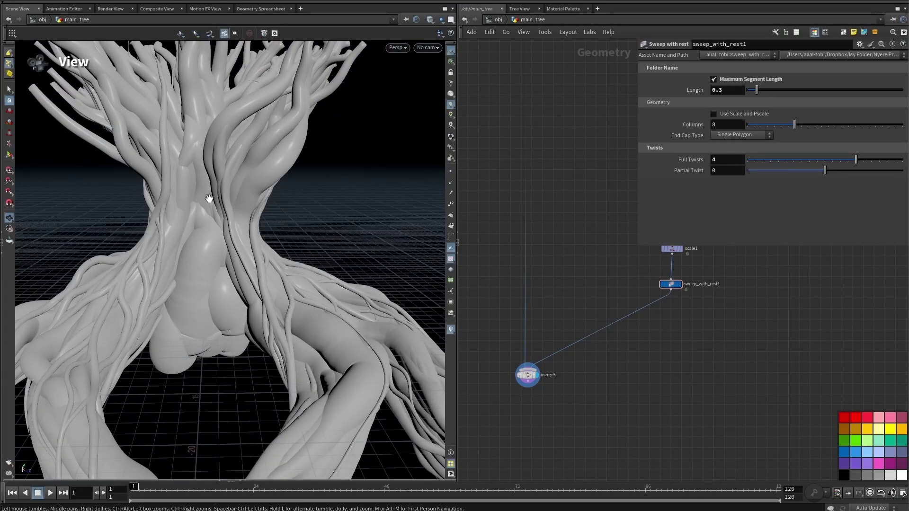
pyautogui.moveTo(203, 302); pyautogui.dragTo(220, 283)
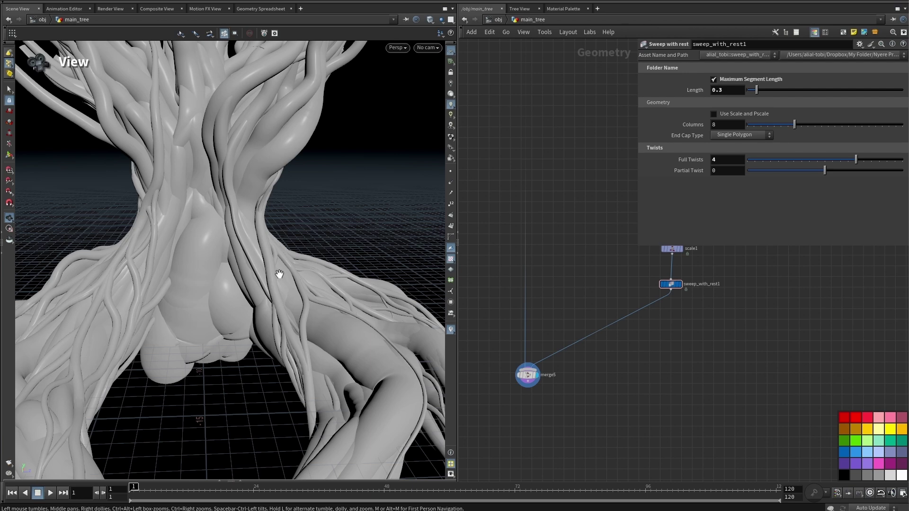
pyautogui.moveTo(266, 262)
pyautogui.mouseDown(button='right')
pyautogui.moveTo(237, 263)
pyautogui.moveTo(262, 266)
pyautogui.mouseUp(button='right')
pyautogui.moveTo(262, 265); pyautogui.dragTo(223, 294, button='middle')
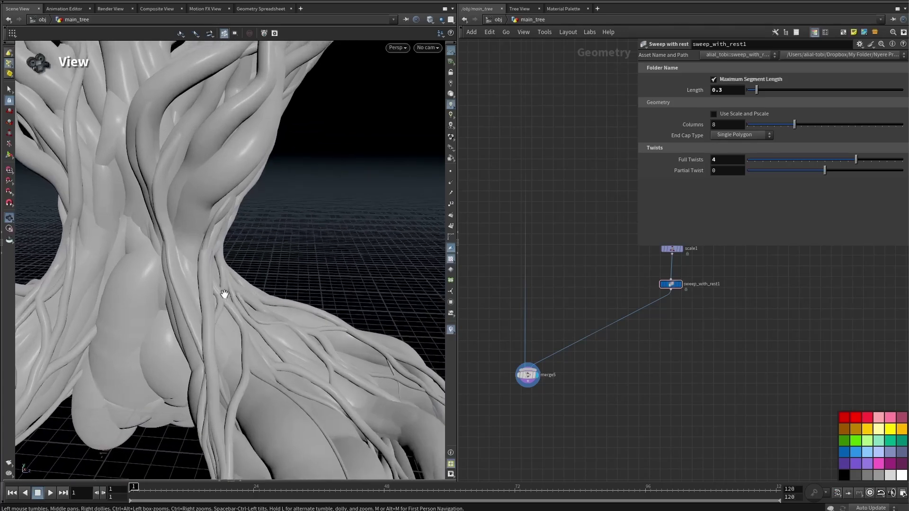
# Add a Detangle node beside the sweep branch and wire the scale1 output into its first input
pyautogui.moveTo(718, 321); pyautogui.dragTo(585, 401, button='middle')
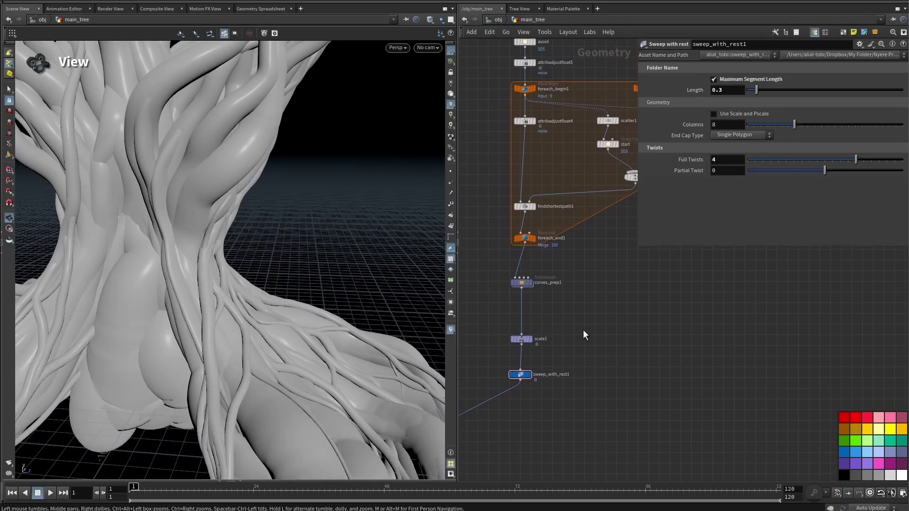
pyautogui.press('Tab')
pyautogui.write('DET')
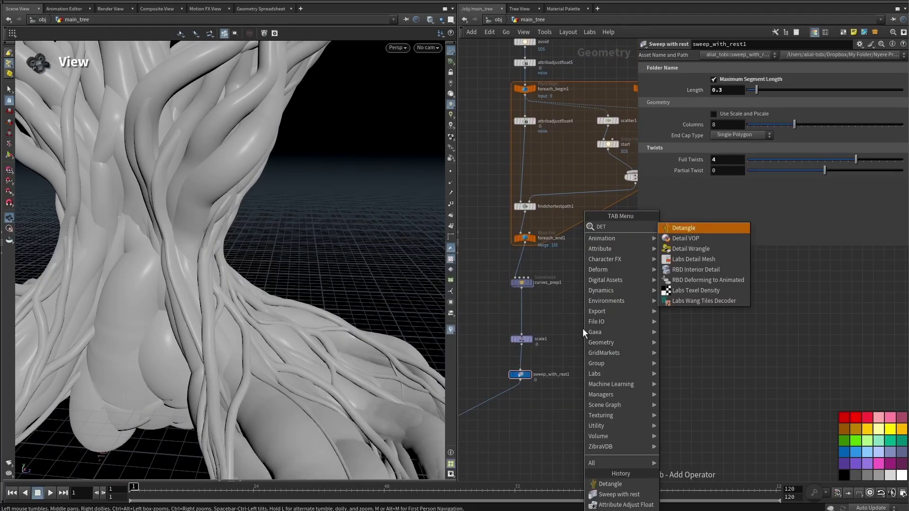
pyautogui.press('Return')
pyautogui.click(582, 328)
pyautogui.moveTo(599, 313); pyautogui.dragTo(601, 280, button='middle')
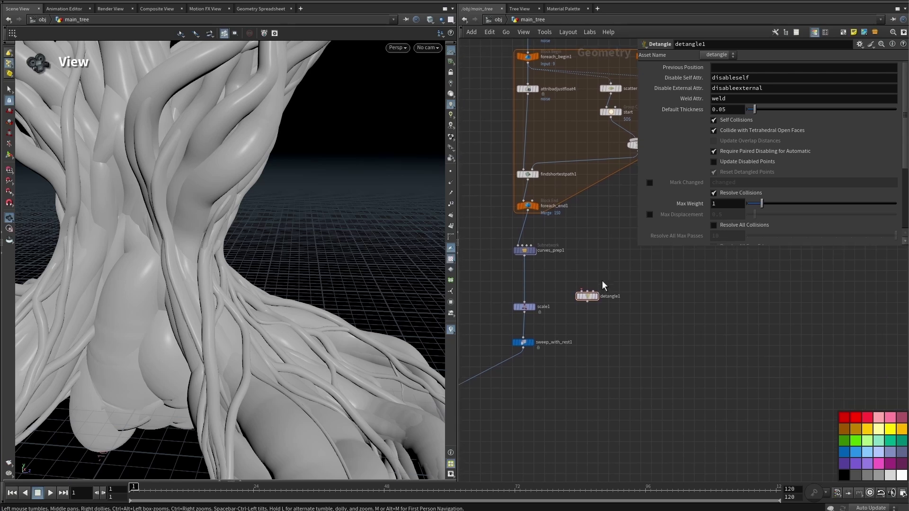
pyautogui.moveTo(586, 294); pyautogui.dragTo(543, 317)
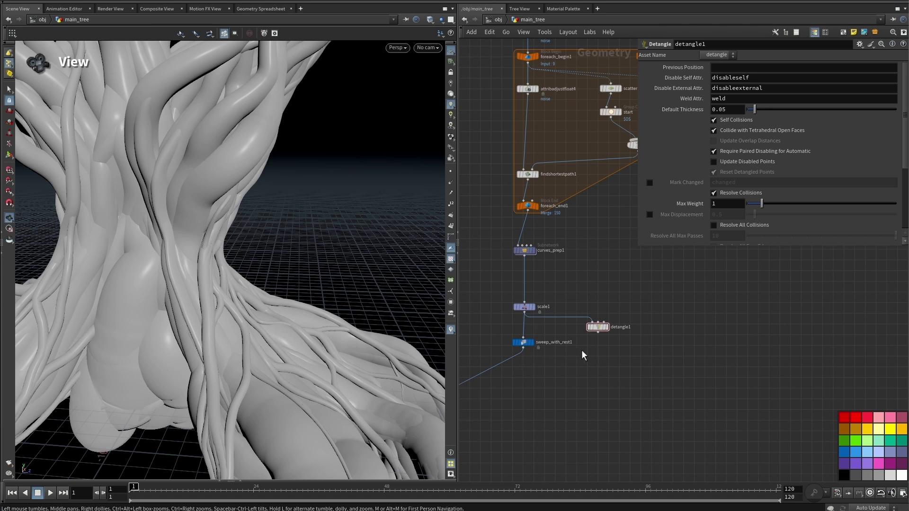
# Display the detangle1 node and set its Previous Position attribute to P
pyautogui.click(608, 327)
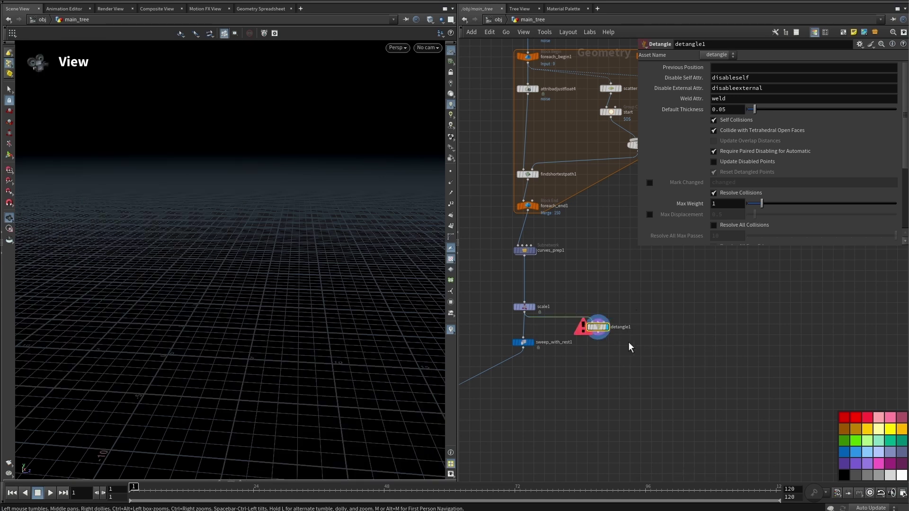
pyautogui.click(720, 68)
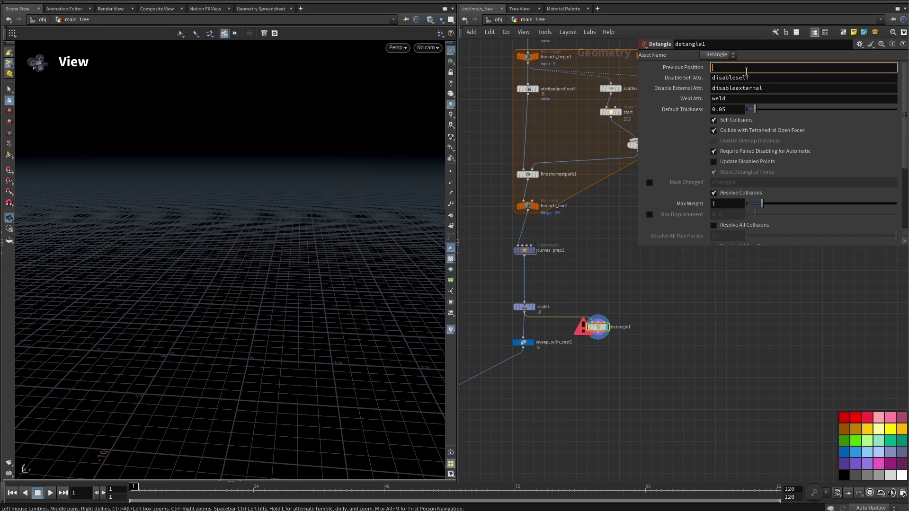
pyautogui.press('Return')
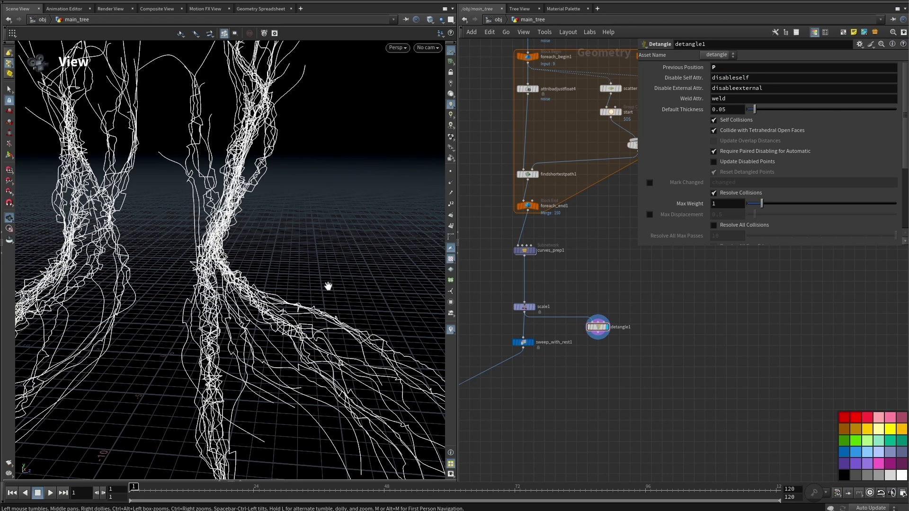
# Compare the detangled curves with the original scale1 curves by switching the display between the two nodes
pyautogui.moveTo(233, 206); pyautogui.dragTo(201, 194)
pyautogui.scroll(6, 266, 206)
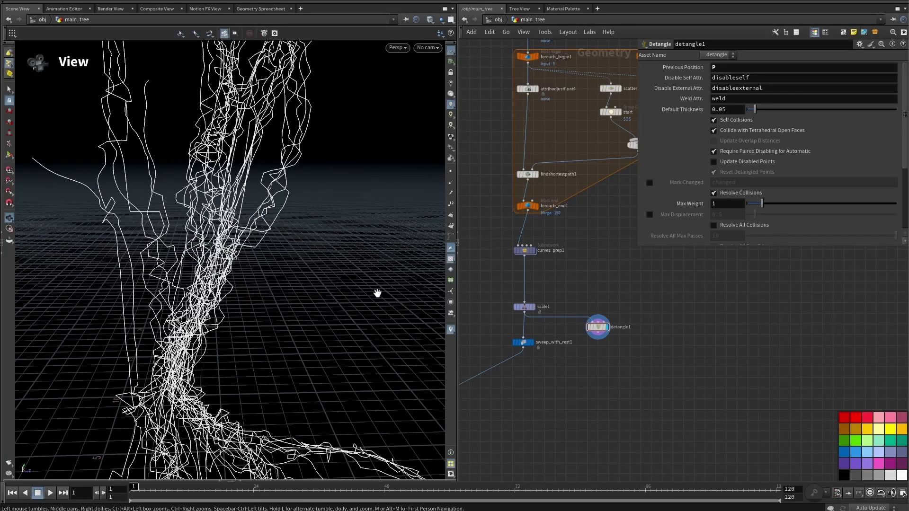
pyautogui.click(532, 306)
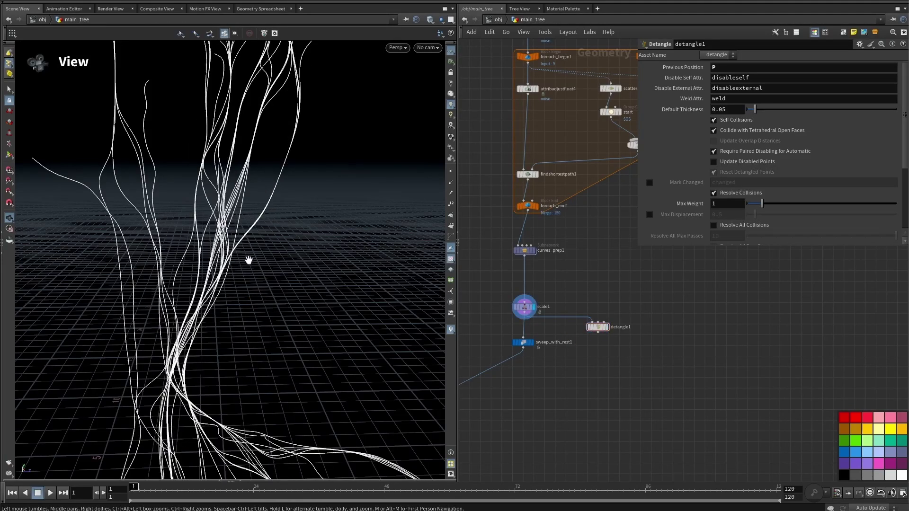
pyautogui.click(606, 327)
pyautogui.moveTo(238, 229); pyautogui.dragTo(201, 294)
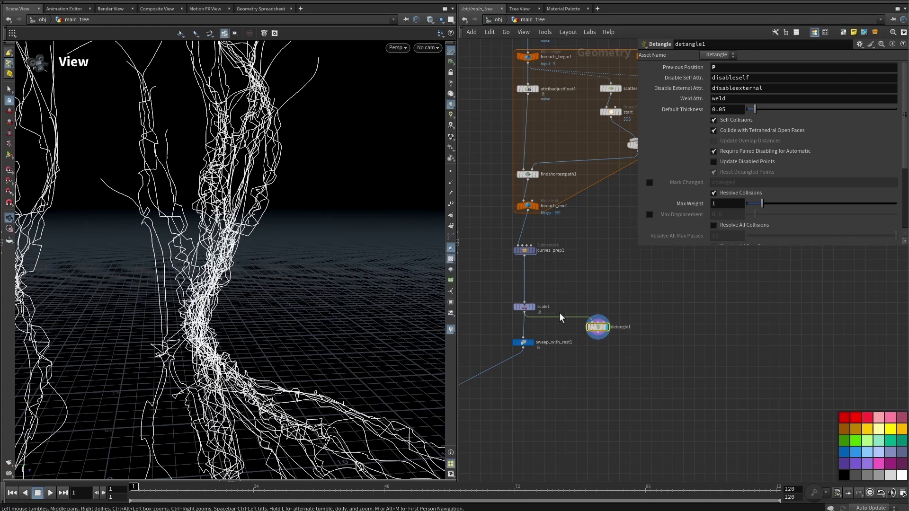
pyautogui.click(531, 306)
pyautogui.click(525, 307)
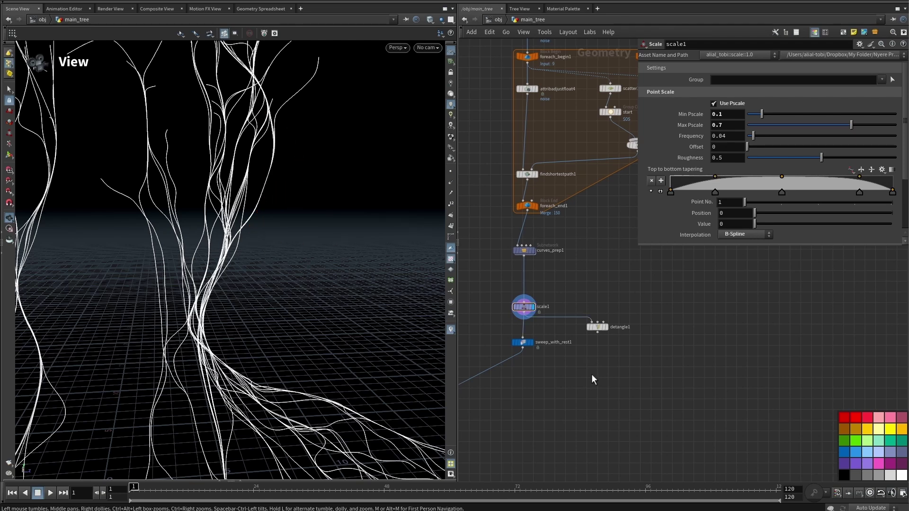
# Display the detangle1 node again and place a Point VOP node below it
pyautogui.moveTo(591, 374); pyautogui.dragTo(569, 326, button='middle')
pyautogui.click(577, 276)
pyautogui.press('Tab')
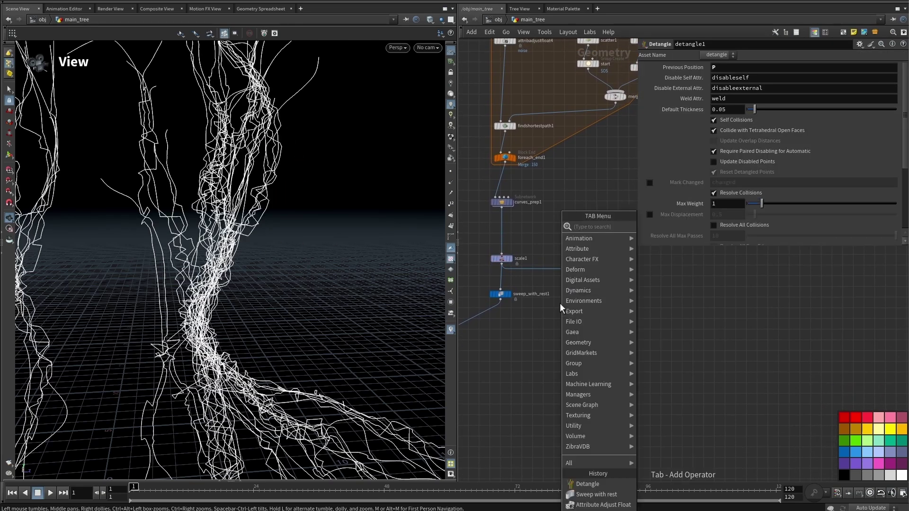
pyautogui.write('point vop')
pyautogui.press('Return')
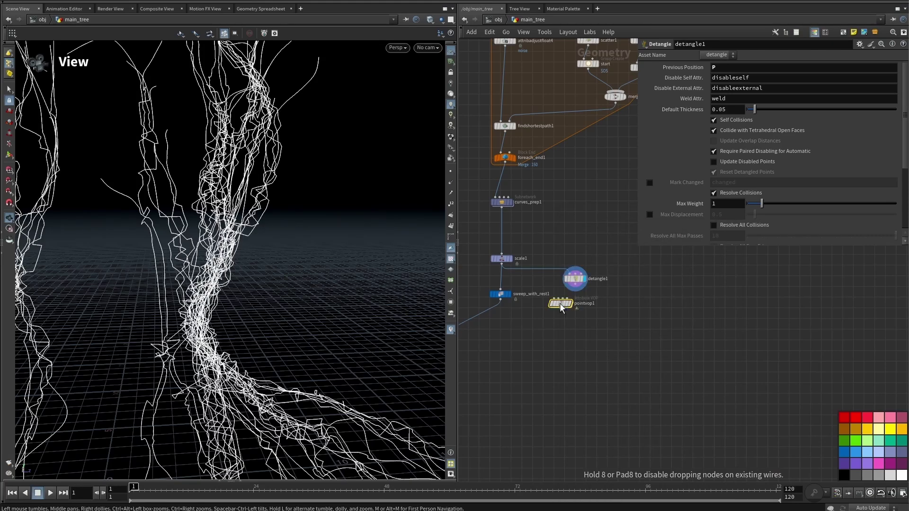
pyautogui.click(559, 305)
pyautogui.moveTo(559, 305); pyautogui.dragTo(563, 338)
# Wire scale1 into the first input and detangle1 into the second input of pointvop1, and display pointvop1
pyautogui.click(558, 331)
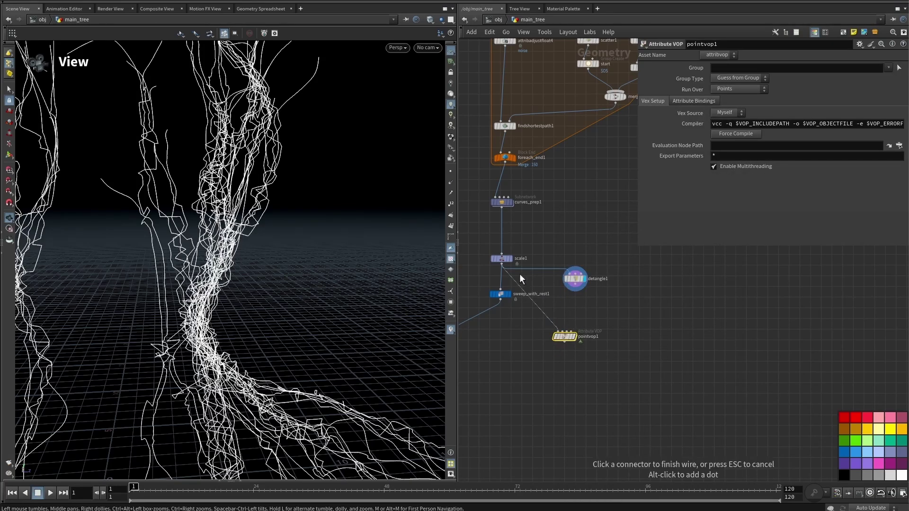
pyautogui.click(503, 267)
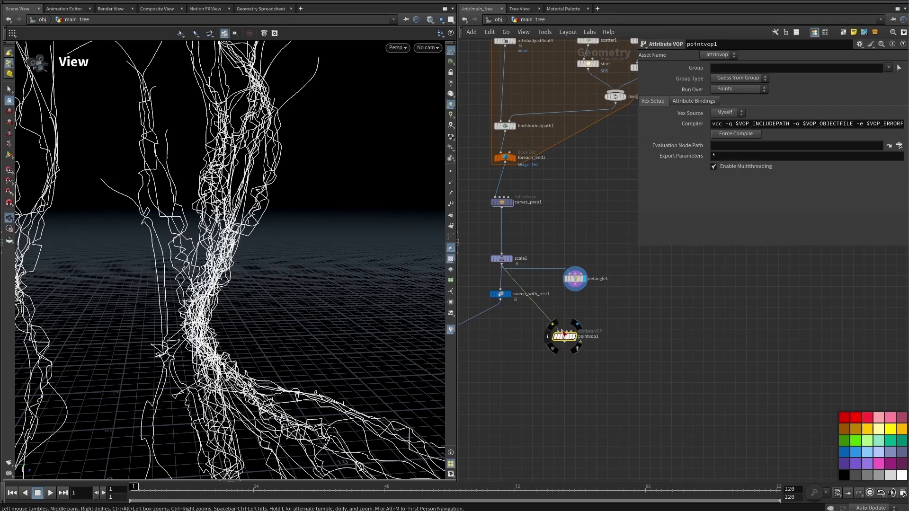
pyautogui.click(568, 331)
pyautogui.click(575, 290)
pyautogui.moveTo(568, 334); pyautogui.dragTo(574, 315)
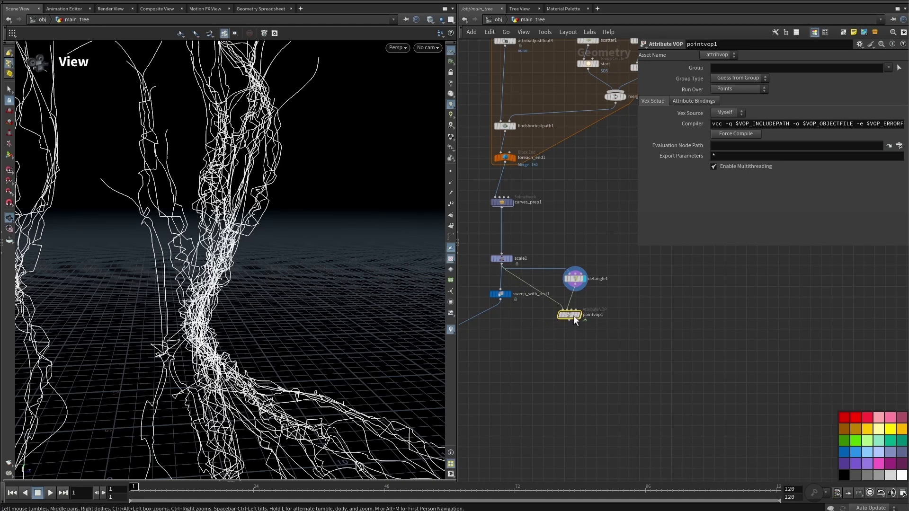
pyautogui.click(579, 316)
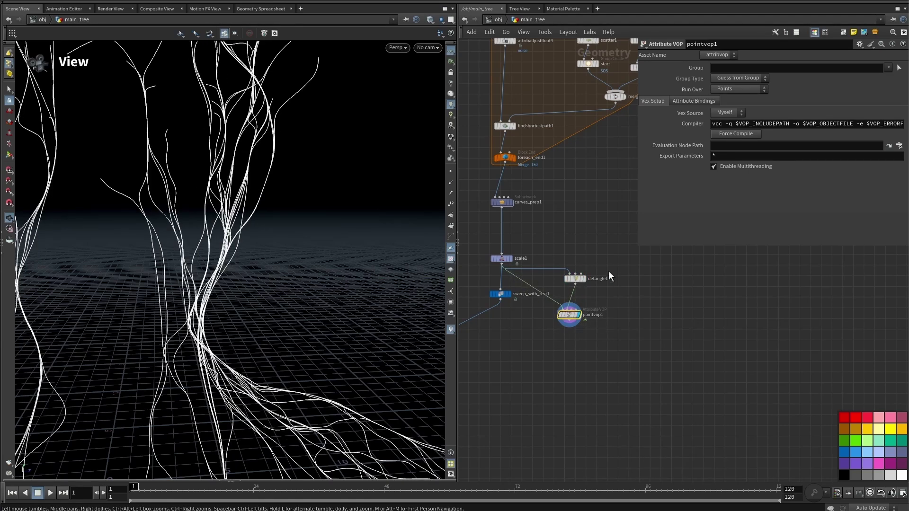
# Review the detangle1 and scale1 parameters, including the Pscale range, and view the detangled curves
pyautogui.click(575, 277)
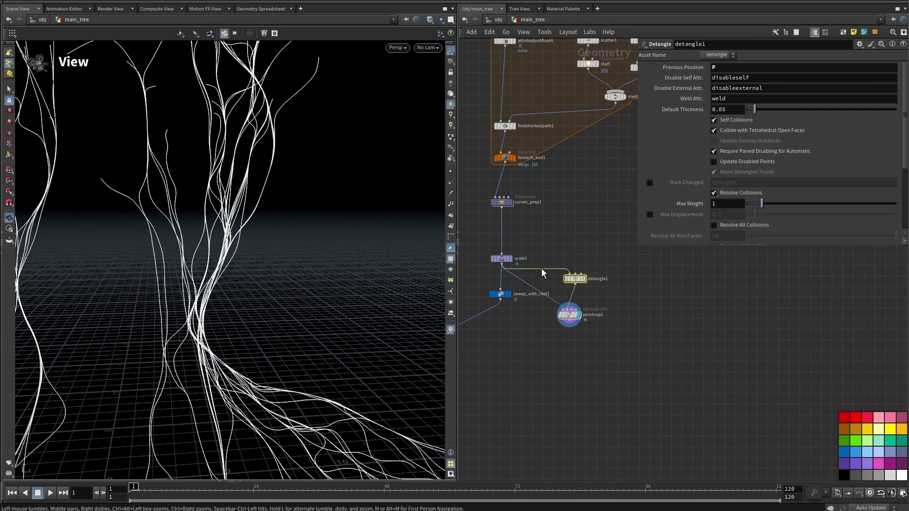
pyautogui.click(507, 260)
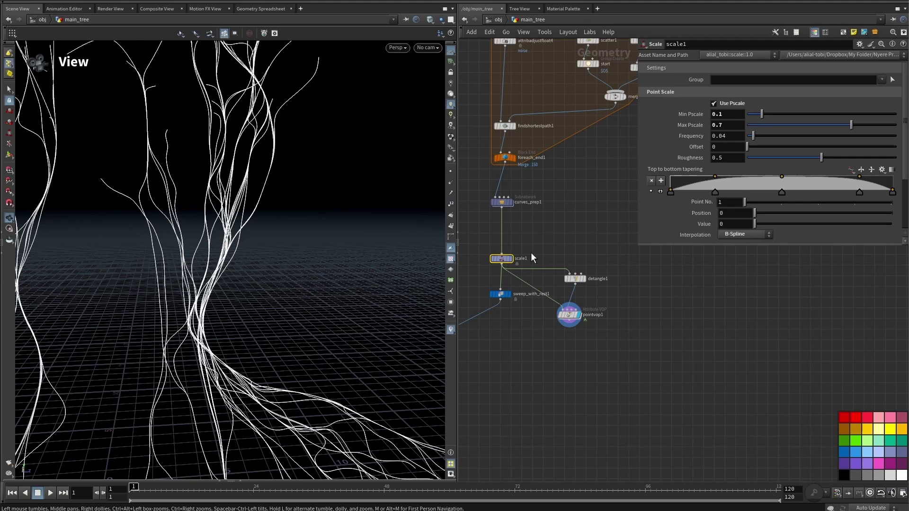
pyautogui.click(584, 278)
pyautogui.moveTo(575, 284); pyautogui.dragTo(568, 287)
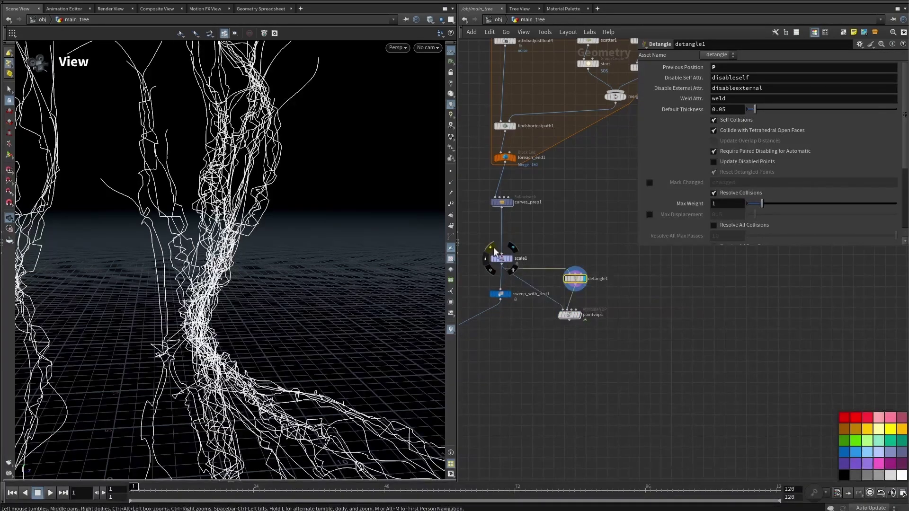
# Bypass scale1 to see the detangle result with only its Default Thickness, re-enable scale1, and display pointvop1 again
pyautogui.click(492, 246)
pyautogui.click(492, 245)
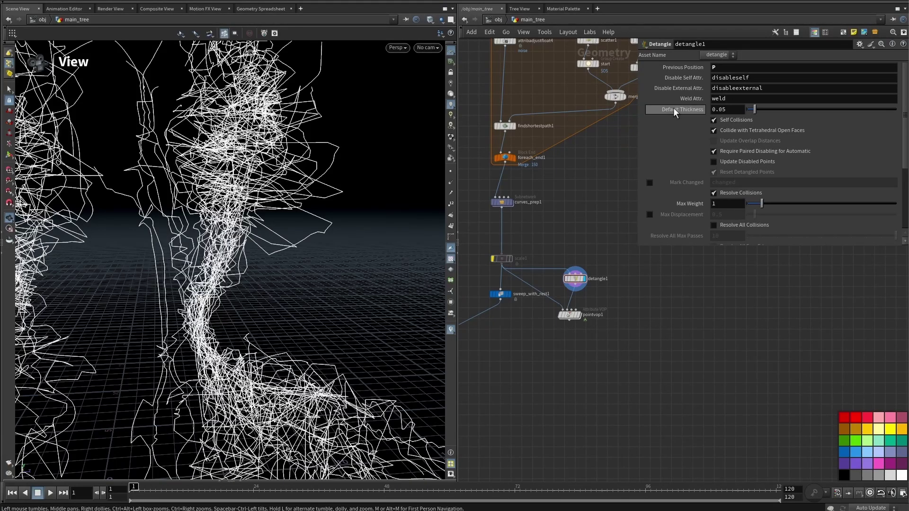
pyautogui.moveTo(736, 109); pyautogui.dragTo(701, 109)
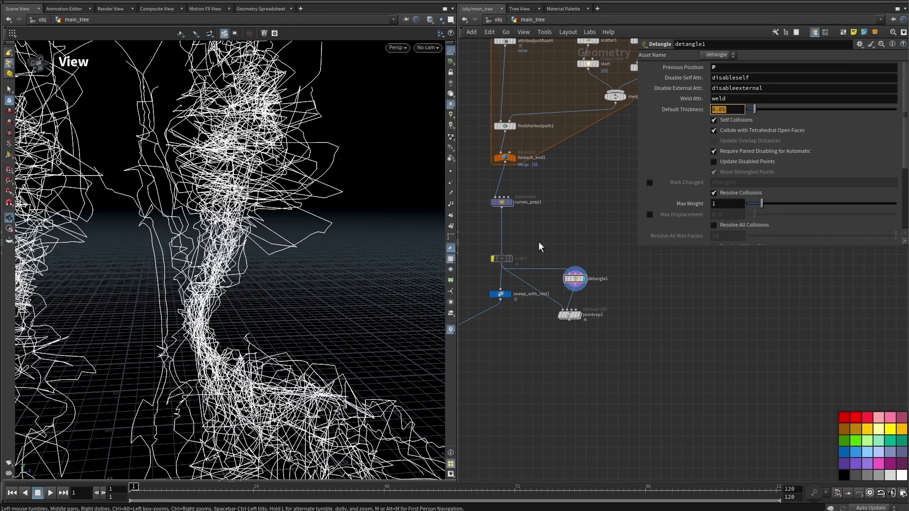
pyautogui.moveTo(504, 262)
pyautogui.click(490, 246)
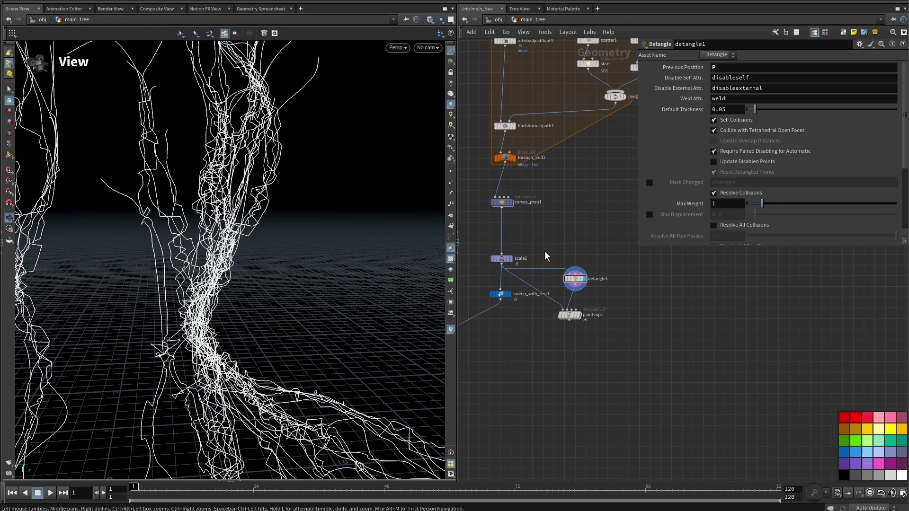
pyautogui.click(580, 316)
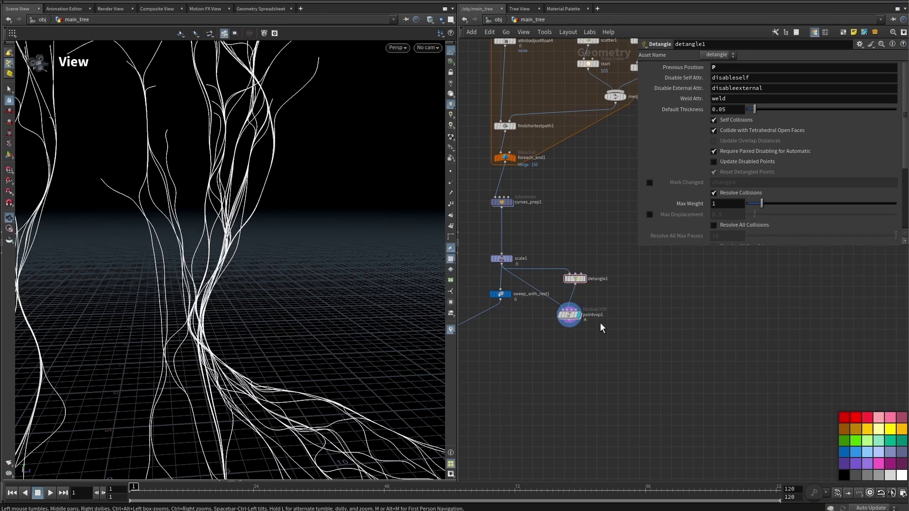
# Rename the pointvop1 node to calculate_pushVector
pyautogui.scroll(5, 597, 317)
pyautogui.doubleClick(590, 313)
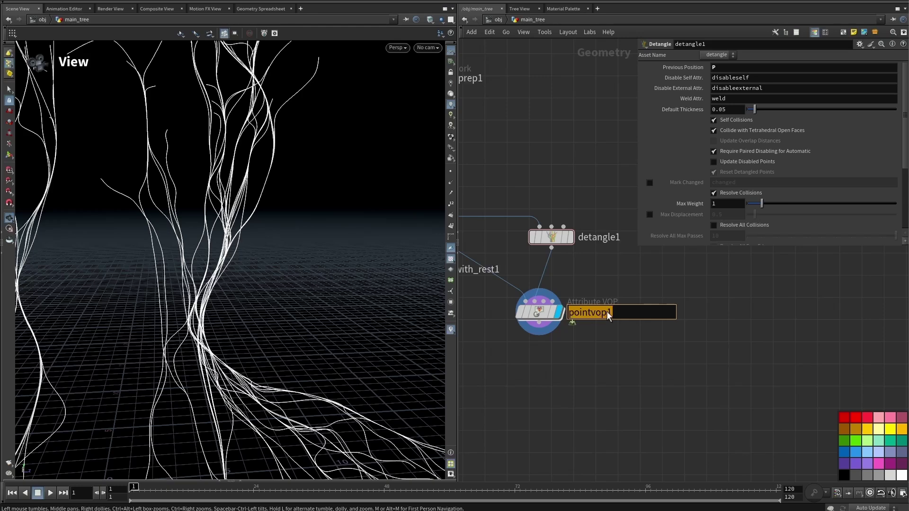
pyautogui.write('calculate_push_vector')
pyautogui.moveTo(633, 312); pyautogui.dragTo(635, 314)
pyautogui.write('V')
pyautogui.press('Return')
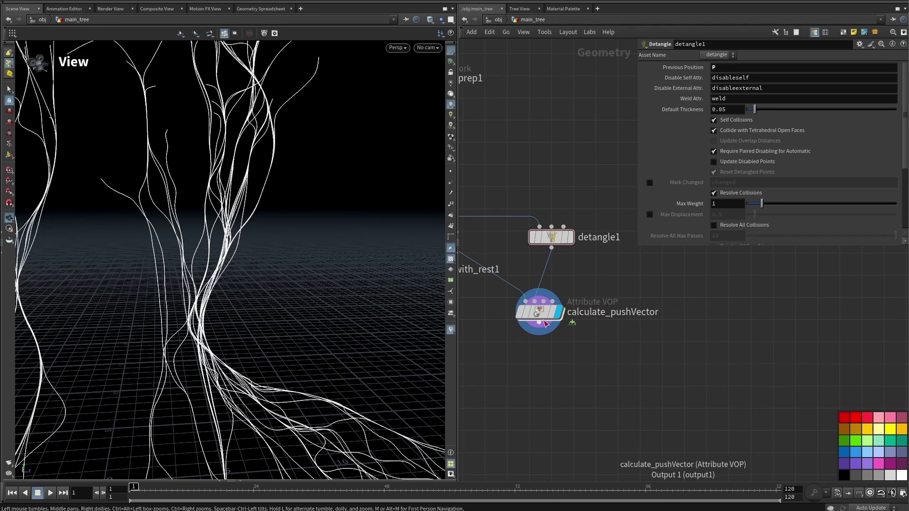
# Open the network inside calculate_pushVector and move geometryvopoutput1 farther from geometryvopglobal1 to make room for new nodes
pyautogui.doubleClick(539, 311)
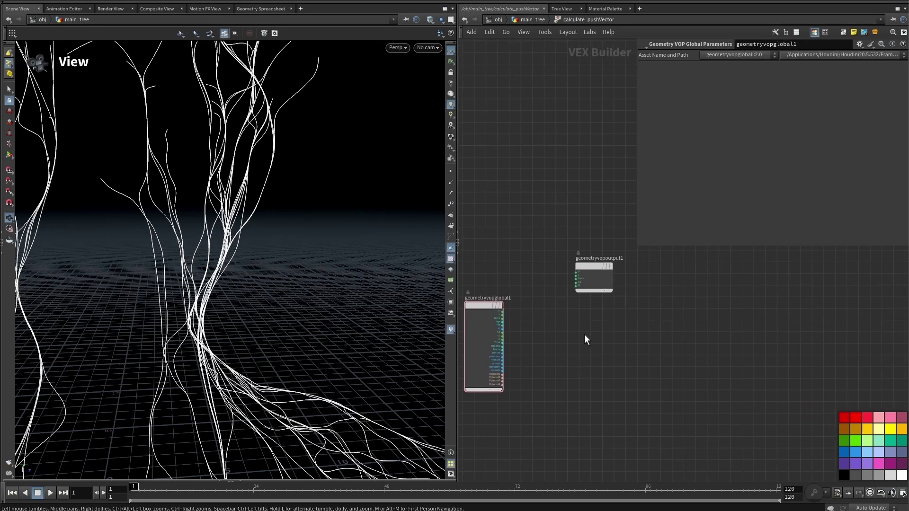
pyautogui.moveTo(594, 262); pyautogui.dragTo(709, 308)
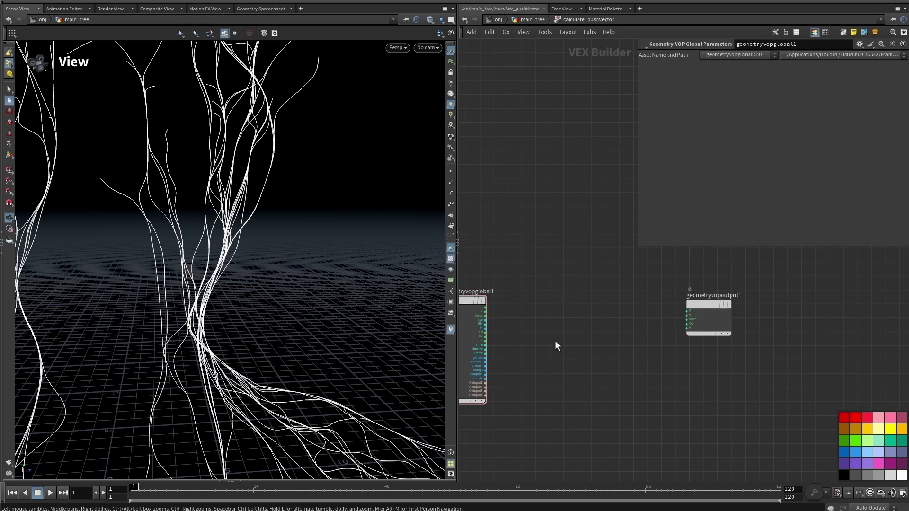
pyautogui.scroll(5, 544, 384)
pyautogui.scroll(-2, 562, 389)
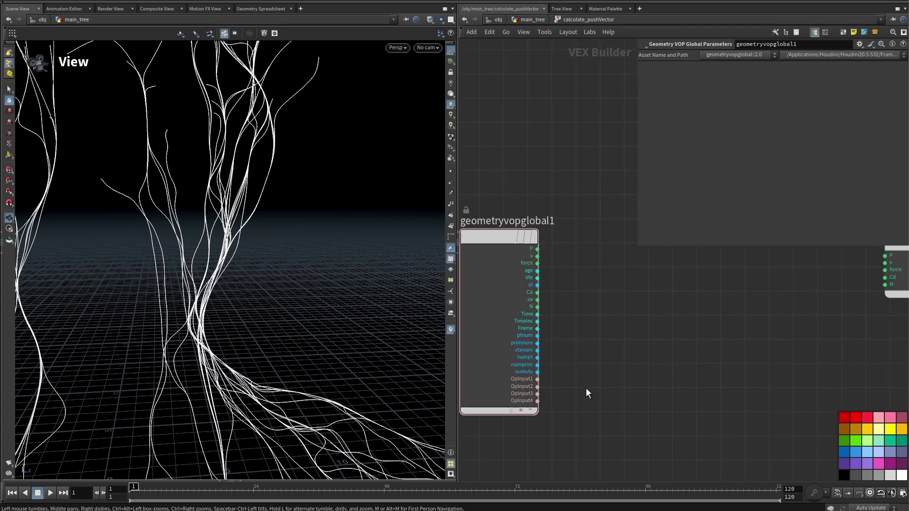
# Add an Import Point Attribute node for P between geometryvopglobal1 and geometryvopoutput1
pyautogui.press('Tab')
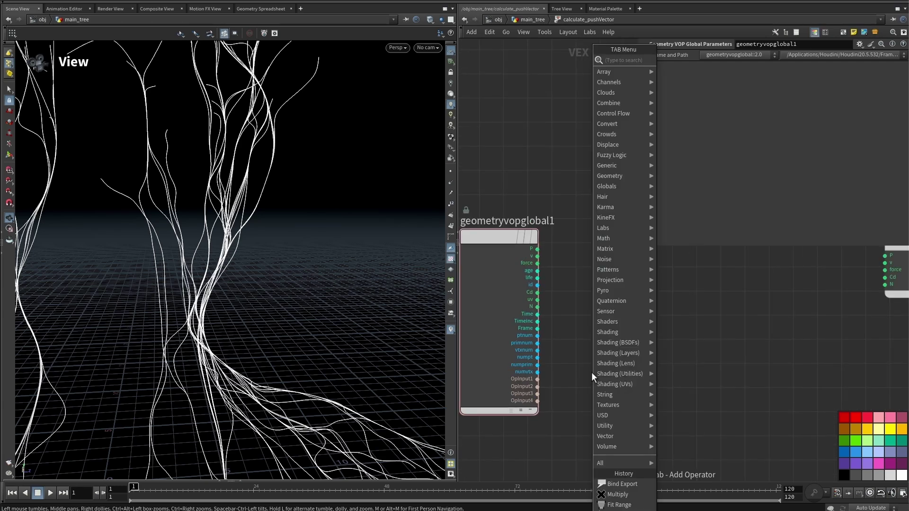
pyautogui.write('imp')
pyautogui.write(' p')
pyautogui.press('Return')
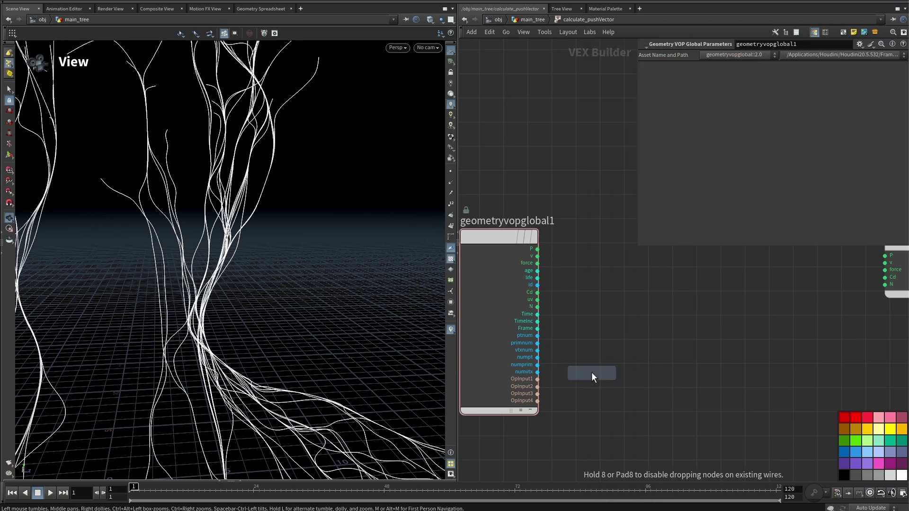
pyautogui.click(592, 372)
pyautogui.moveTo(592, 372); pyautogui.dragTo(660, 367)
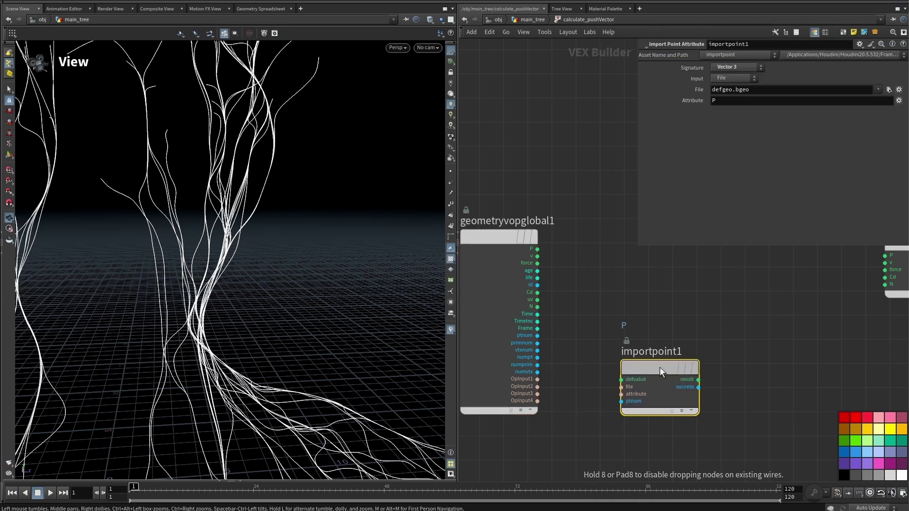
# Connect geometryvopglobal1's ptnum to importpoint1's ptnum and set importpoint1 to read from the Second Input
pyautogui.click(626, 402)
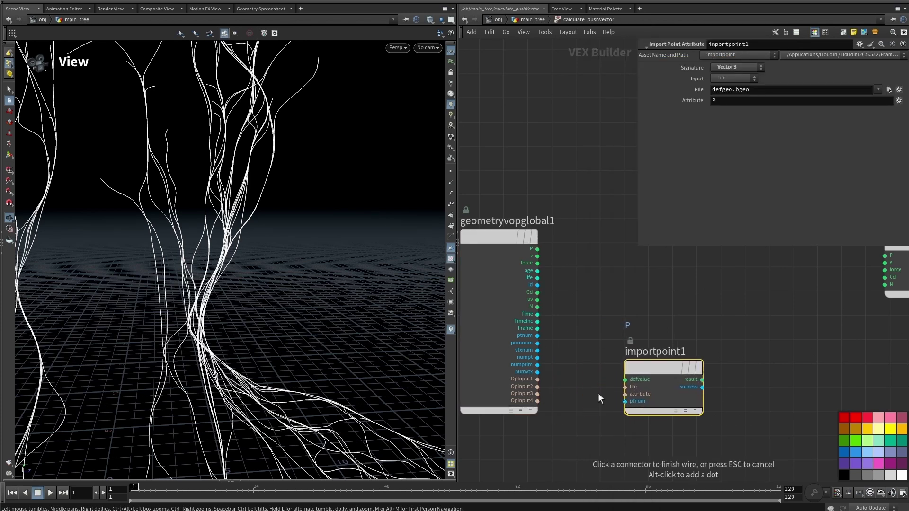
pyautogui.click(553, 334)
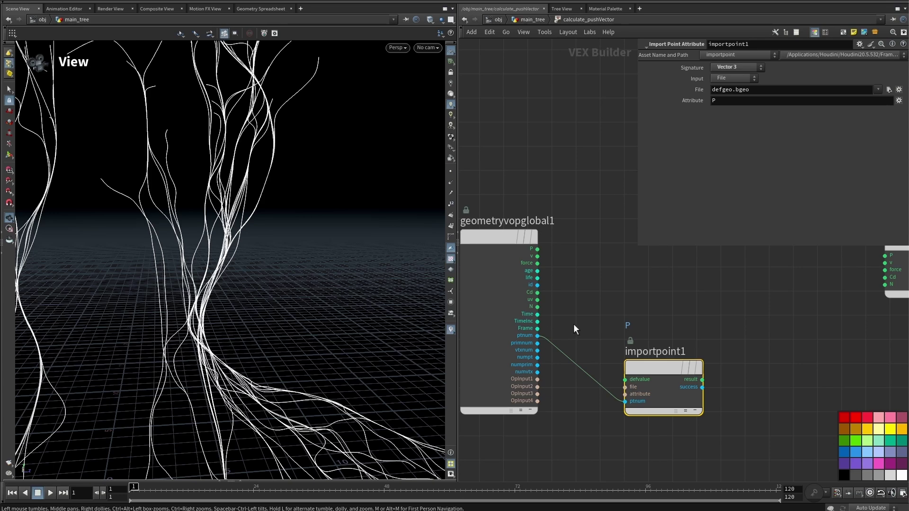
pyautogui.click(574, 325)
pyautogui.click(732, 79)
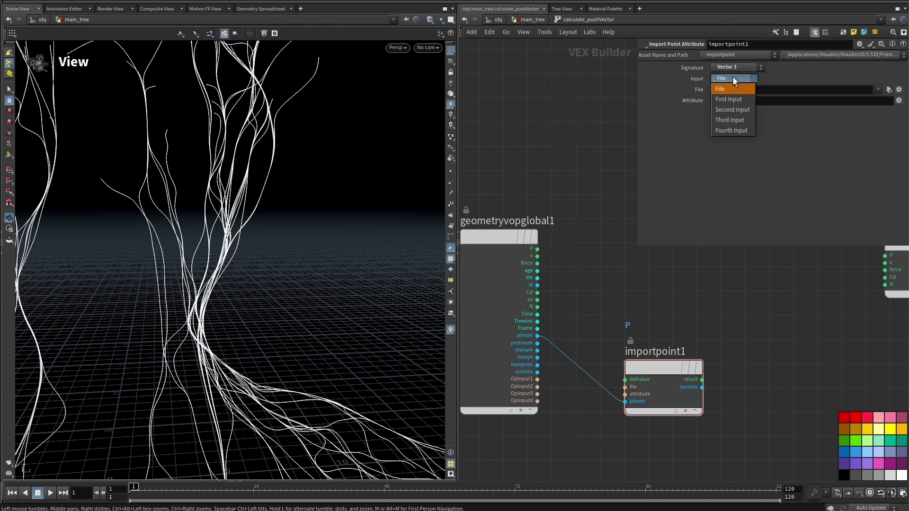
pyautogui.click(733, 109)
# Check in main_tree which nodes feed calculate_pushVector's inputs, and reopen its network
pyautogui.click(542, 25)
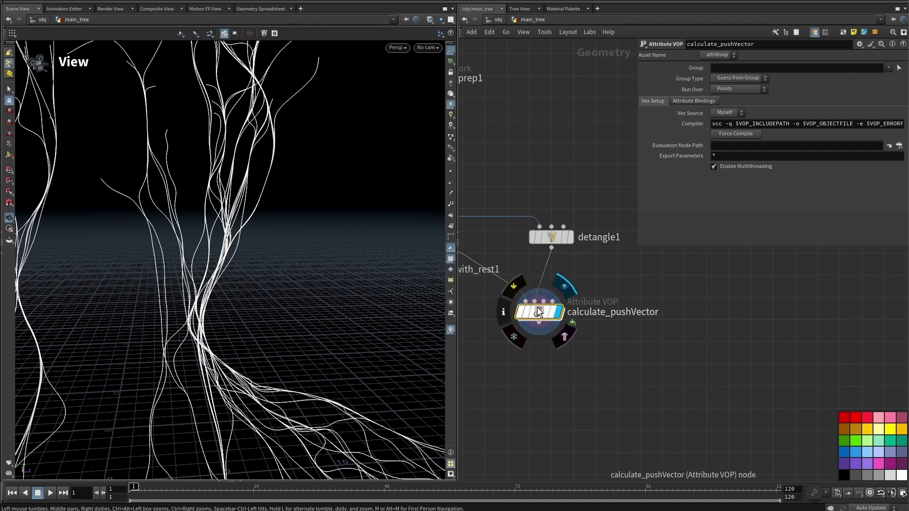
pyautogui.doubleClick(538, 311)
pyautogui.moveTo(718, 297); pyautogui.dragTo(627, 319, button='middle')
pyautogui.scroll(-3, 630, 319)
pyautogui.scroll(2, 558, 294)
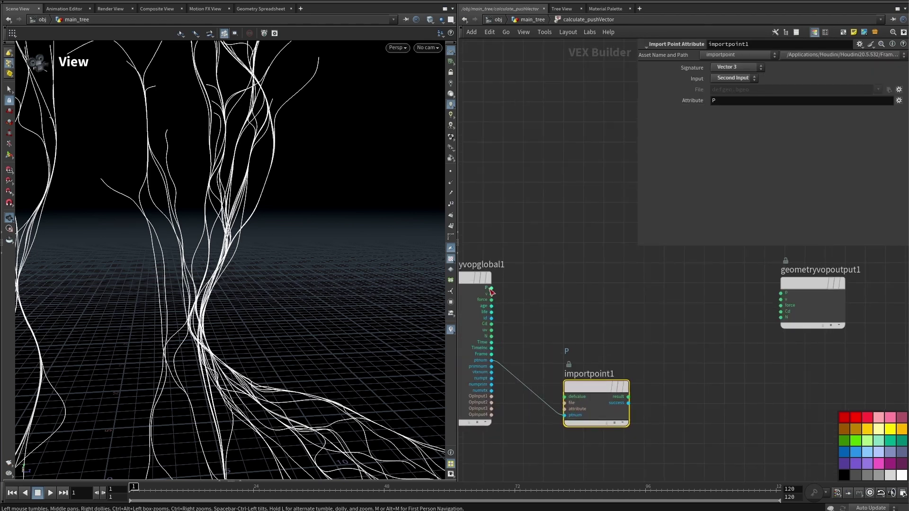
# Add a Subtract node for the global P and importpoint1's result, and swap its inputs so P is subtracted from the imported result
pyautogui.click(492, 288)
pyautogui.press('Tab')
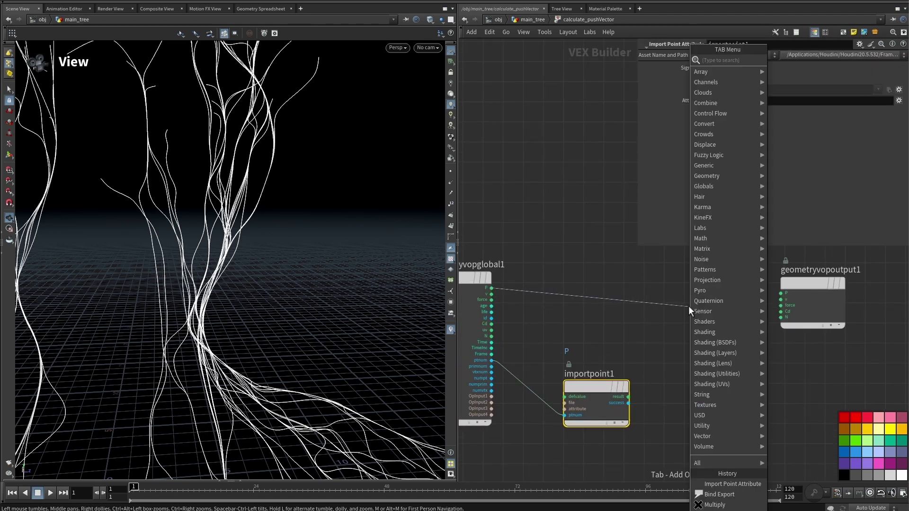
pyautogui.write('sub')
pyautogui.press('Down')
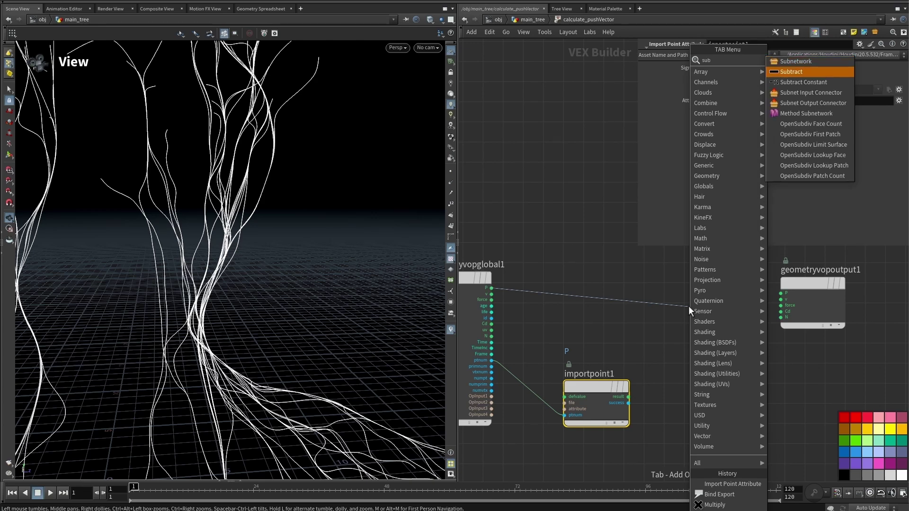
pyautogui.press('Return')
pyautogui.click(688, 305)
pyautogui.click(628, 397)
pyautogui.click(657, 323)
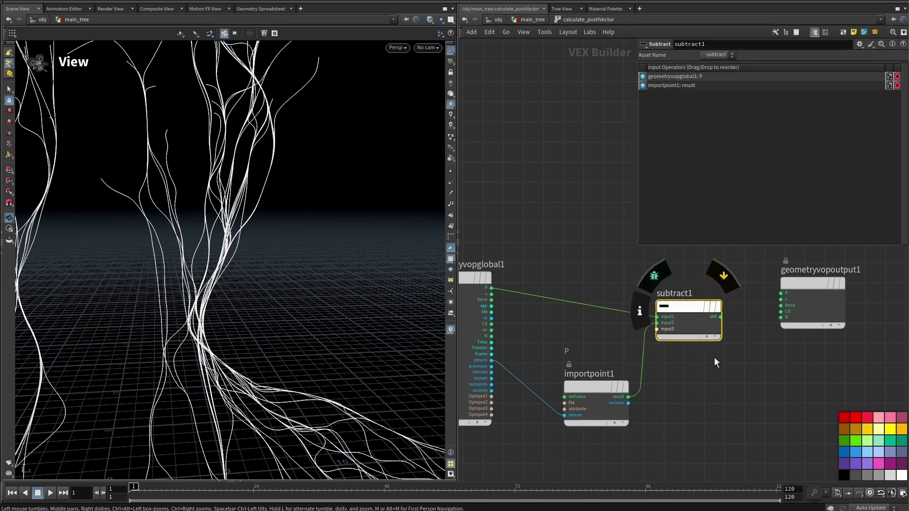
pyautogui.hotkey('shift', 'r')
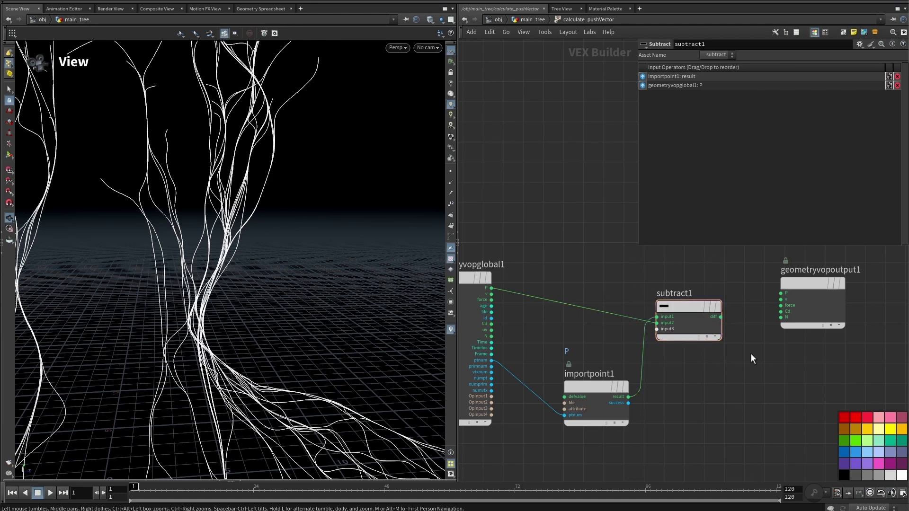
# Add a Bind node fed by subtract1's diff output
pyautogui.moveTo(749, 374); pyautogui.dragTo(669, 399, button='middle')
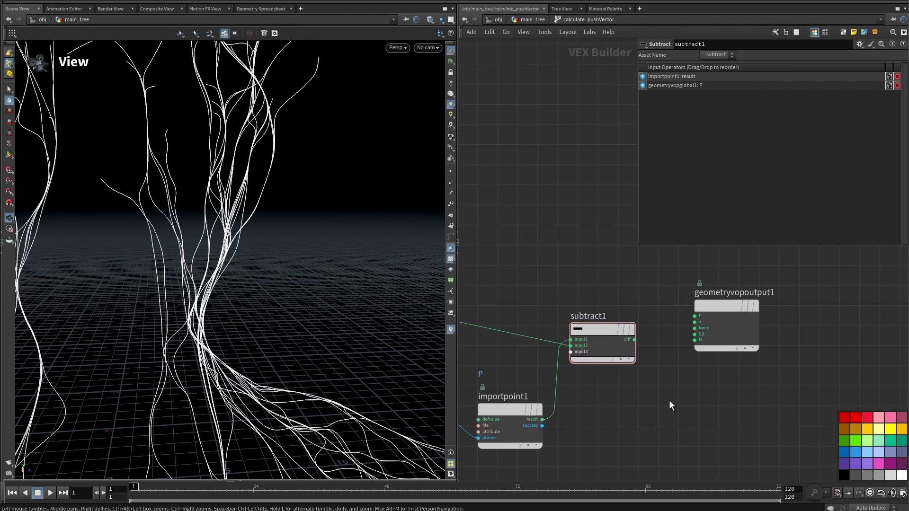
pyautogui.click(634, 340)
pyautogui.press('Tab')
pyautogui.write('bin')
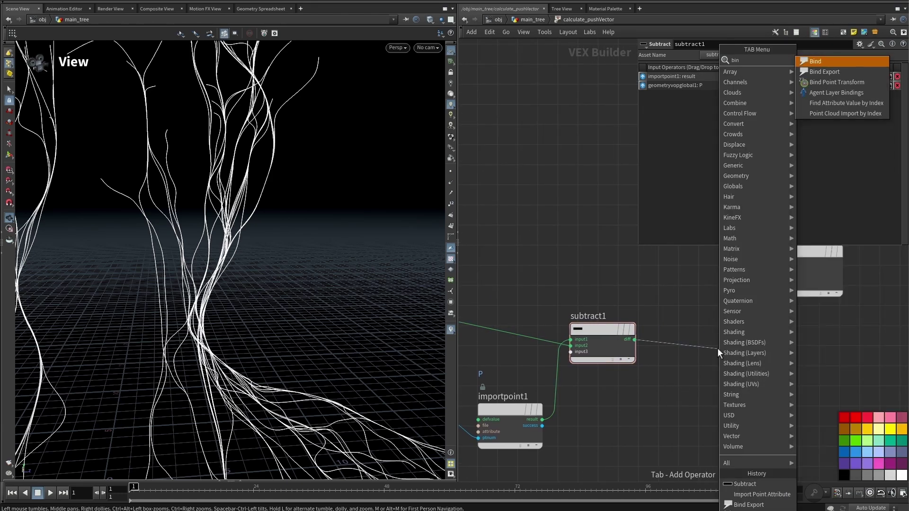
pyautogui.press('Return')
pyautogui.click(717, 348)
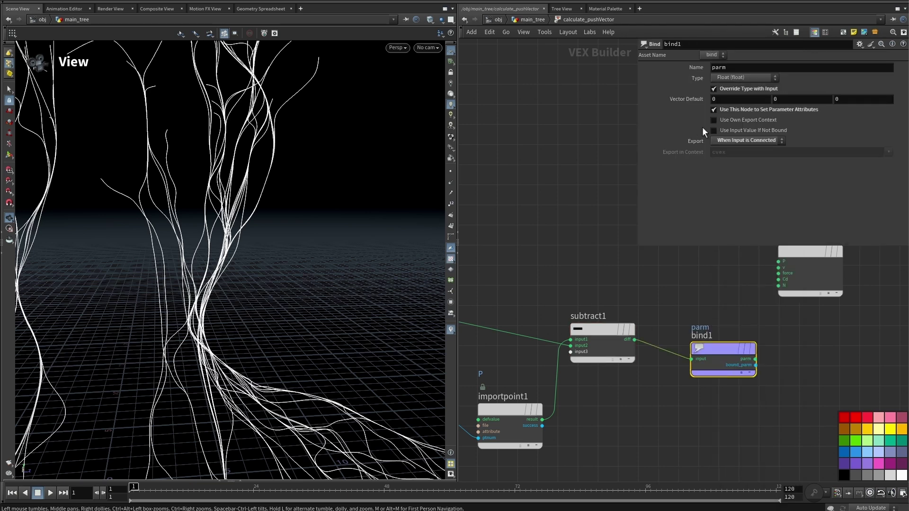
# Name the bound attribute pushVector, set its type to Vector (vector), and return to the main_tree network
pyautogui.click(742, 69)
pyautogui.write('pu')
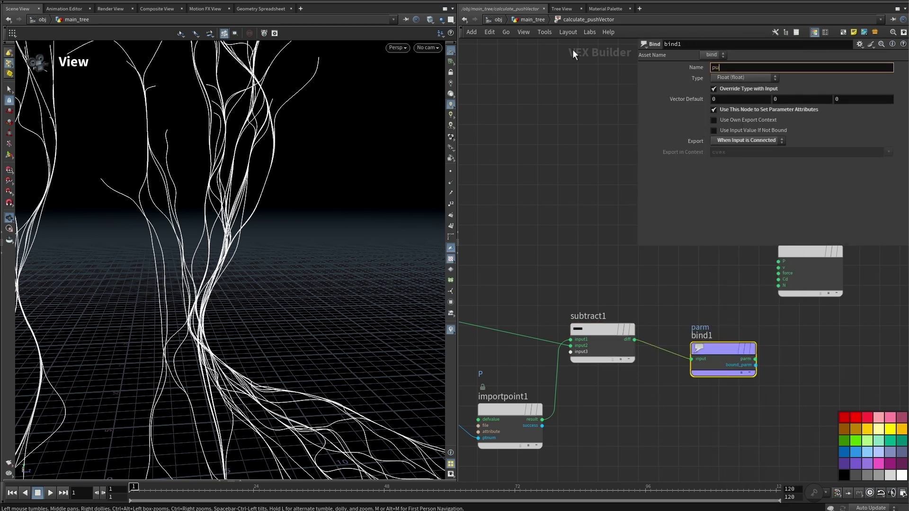
pyautogui.write('shVector')
pyautogui.press('Return')
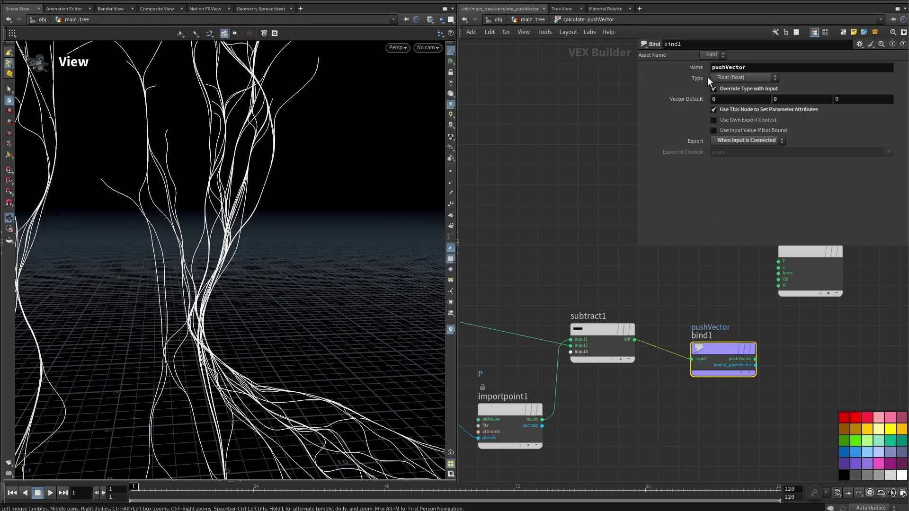
pyautogui.click(742, 77)
pyautogui.click(741, 161)
pyautogui.click(530, 21)
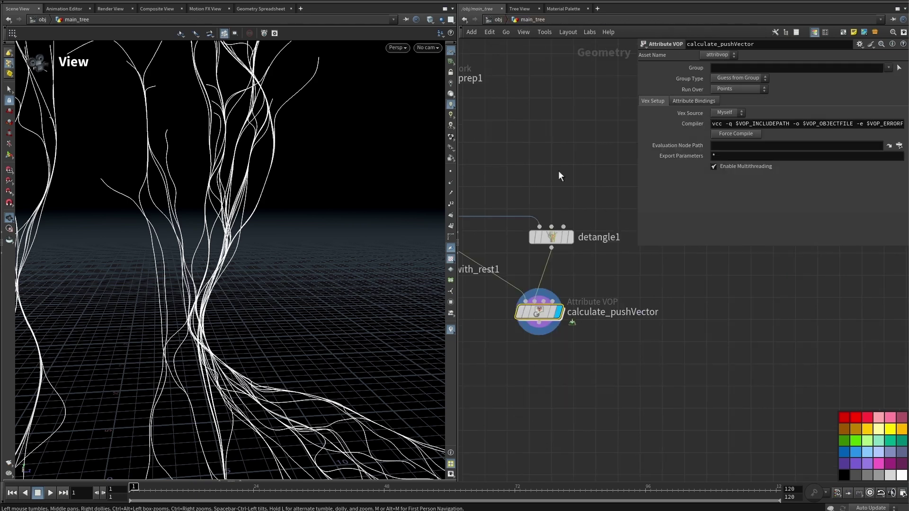
# Add a Point VOP below calculate_pushVector, wired to its output
pyautogui.click(586, 312)
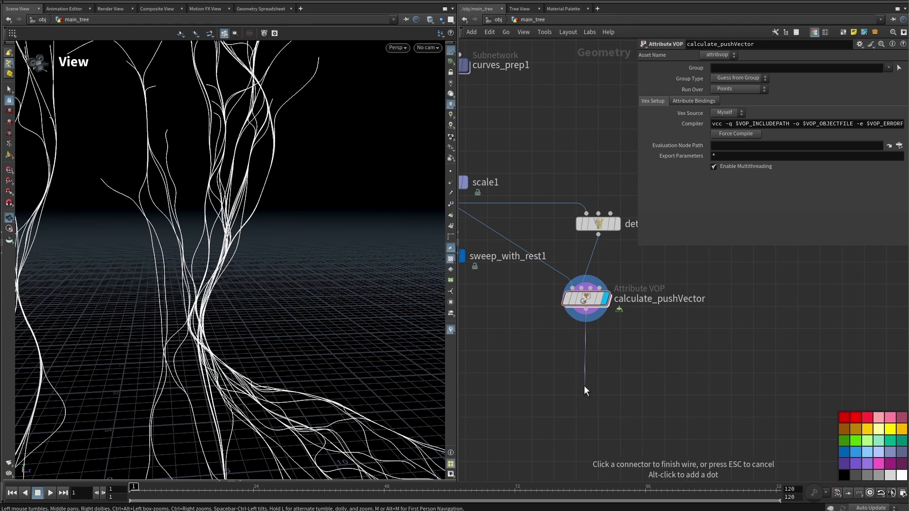
pyautogui.click(584, 386)
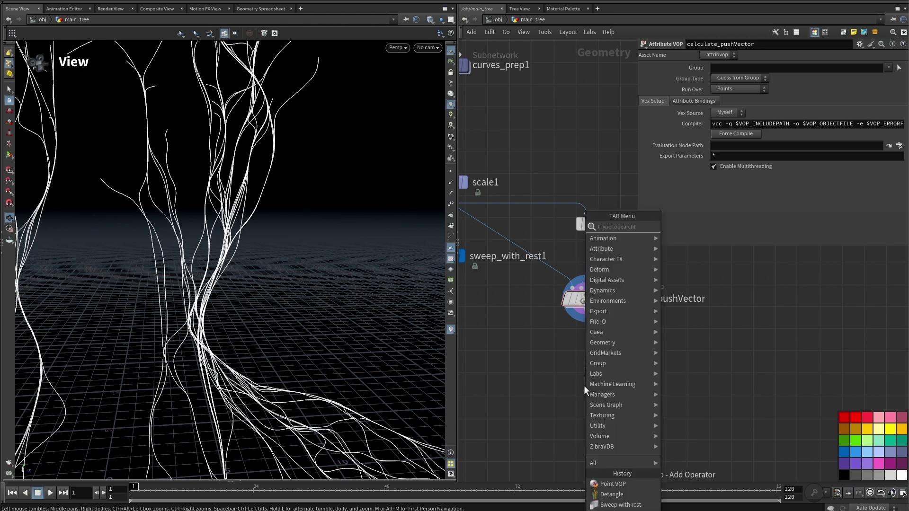
pyautogui.write('point vo')
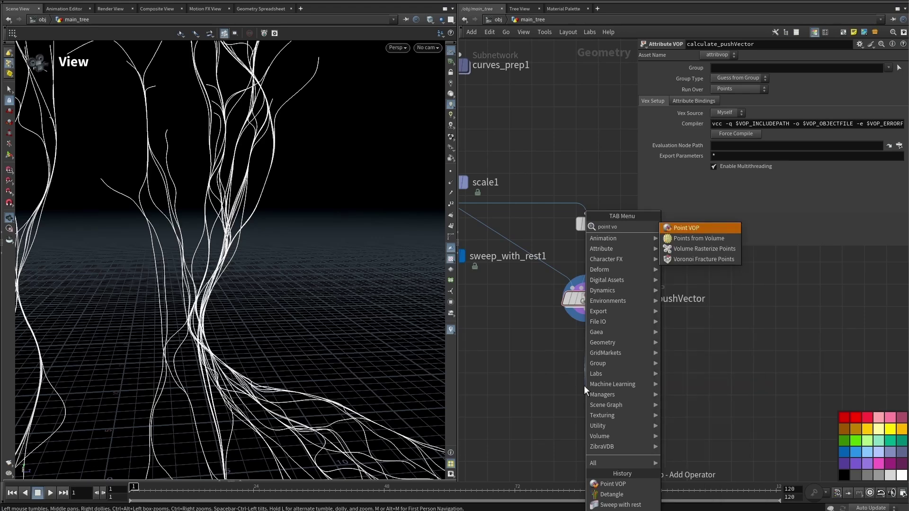
pyautogui.press('Return')
pyautogui.click(584, 385)
# Rename the new Point VOP to apply_pushVector, align it under calculate_pushVector, and display it
pyautogui.doubleClick(635, 386)
pyautogui.write('ap')
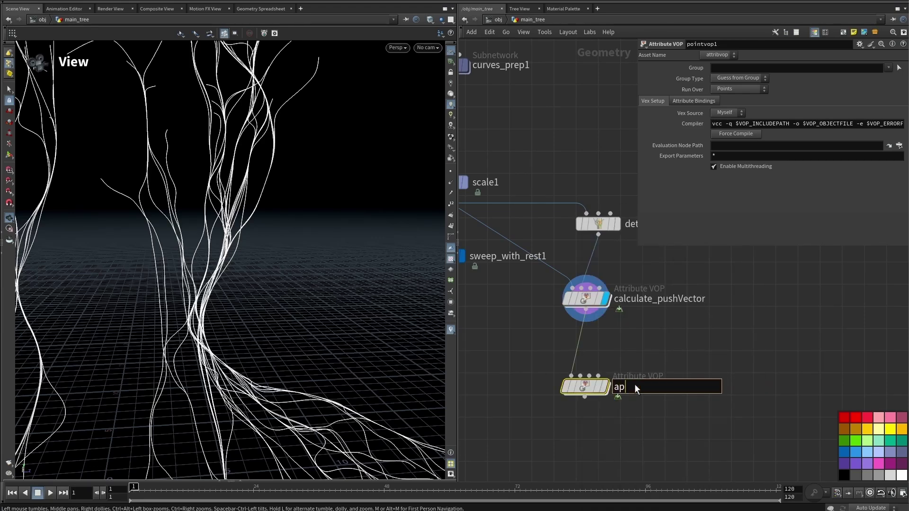
pyautogui.write('ply_pushVector')
pyautogui.press('Return')
pyautogui.moveTo(590, 393); pyautogui.dragTo(591, 401)
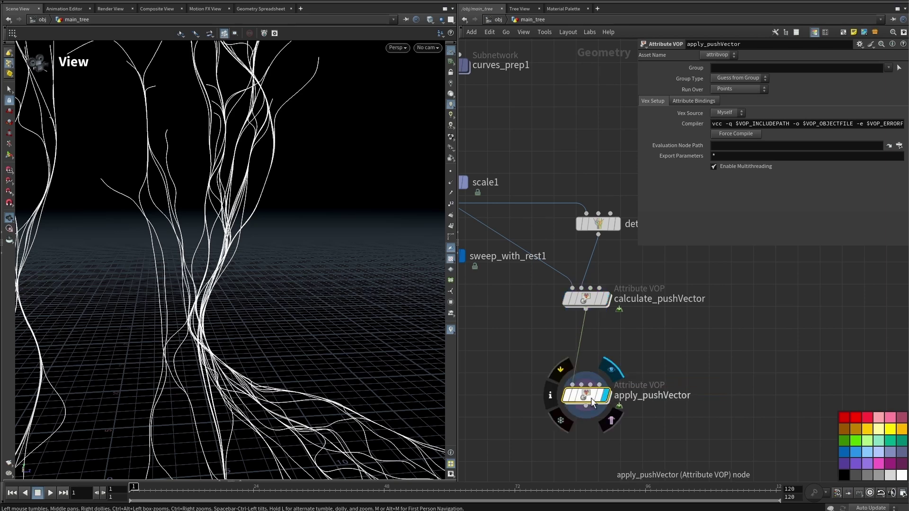
# Open the network inside apply_pushVector and move geometryvopoutput1 farther from geometryvopglobal1
pyautogui.doubleClick(586, 393)
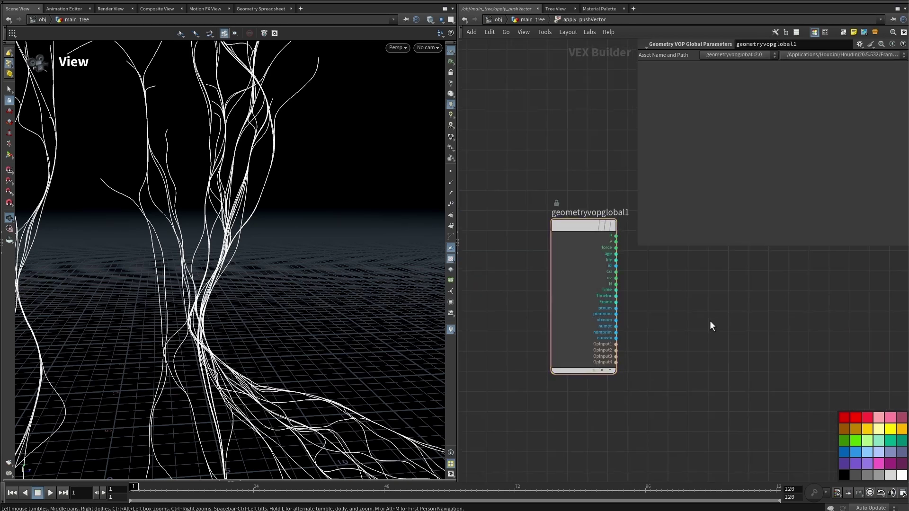
pyautogui.press('h')
pyautogui.moveTo(588, 289); pyautogui.dragTo(671, 319)
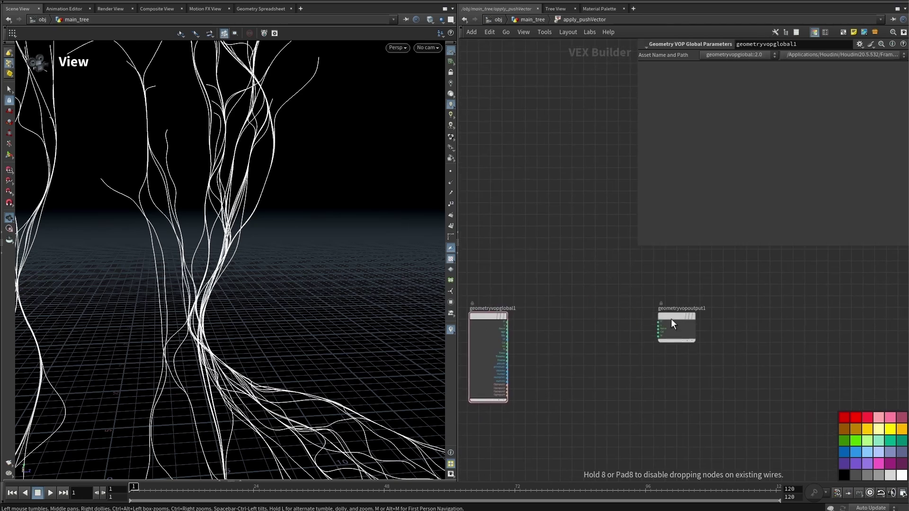
pyautogui.scroll(1, 536, 340)
pyautogui.scroll(1, 536, 327)
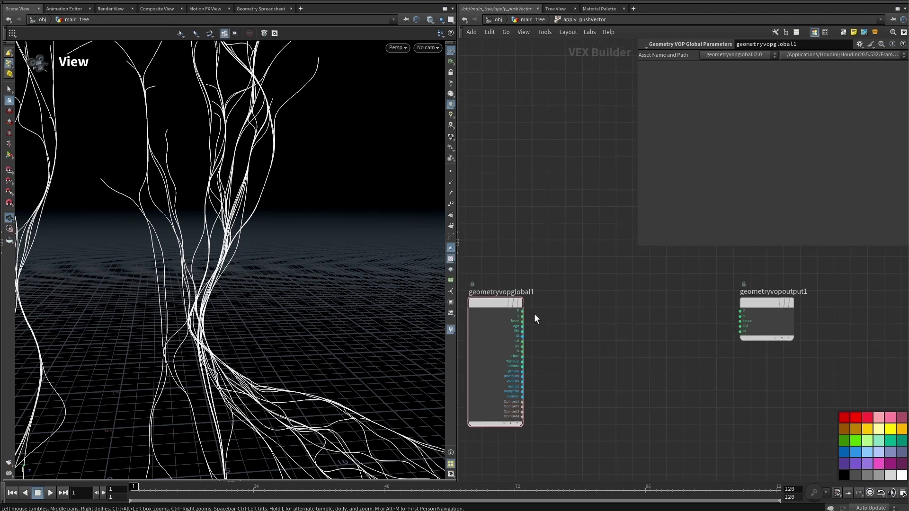
pyautogui.scroll(1, 529, 313)
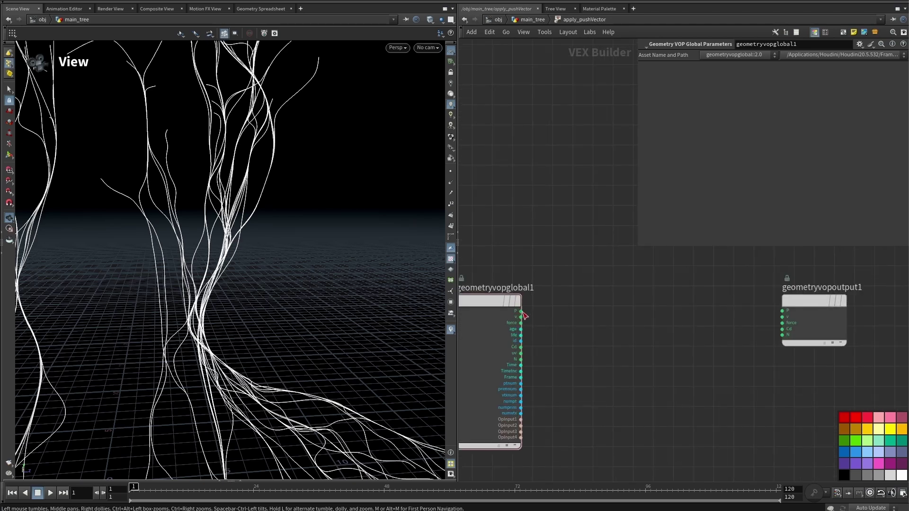
# Connect the global P to geometryvopoutput1's P and insert an Add node on that wire
pyautogui.click(520, 310)
pyautogui.click(781, 311)
pyautogui.press('Tab')
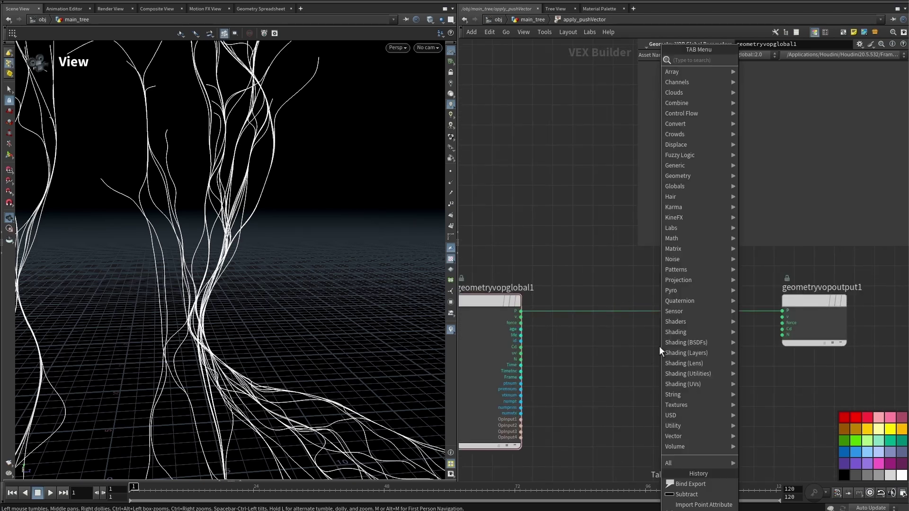
pyautogui.write('add')
pyautogui.press('Return')
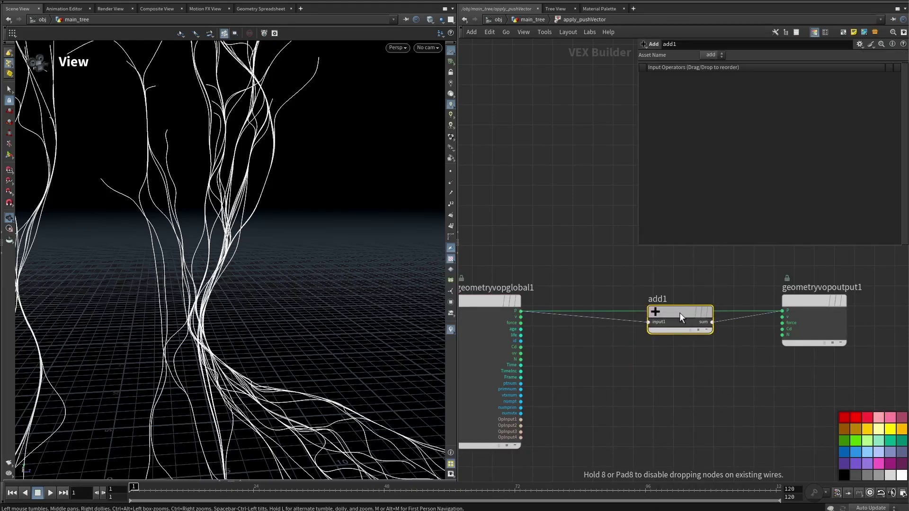
pyautogui.click(680, 312)
# Add a Bind node below the wire between geometryvopglobal1 and add1
pyautogui.press('Tab')
pyautogui.write('bind')
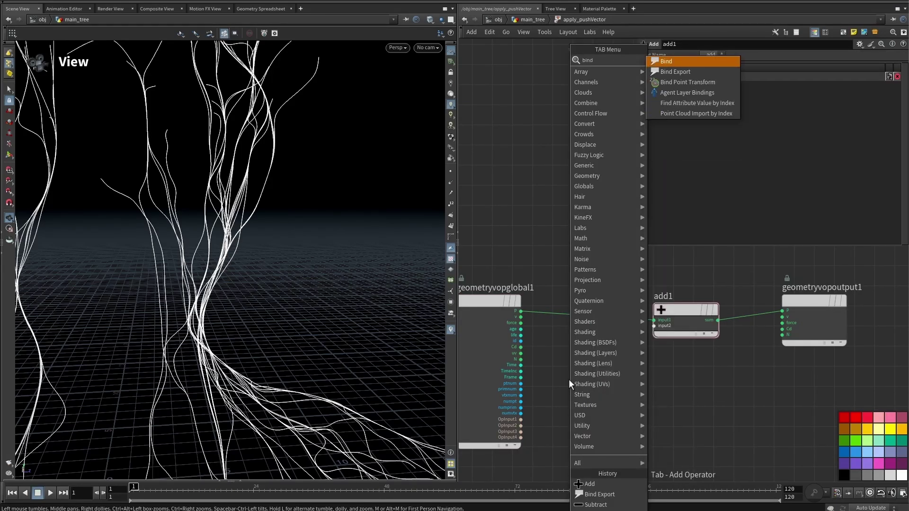
pyautogui.press('Down')
pyautogui.press('Up')
pyautogui.press('Return')
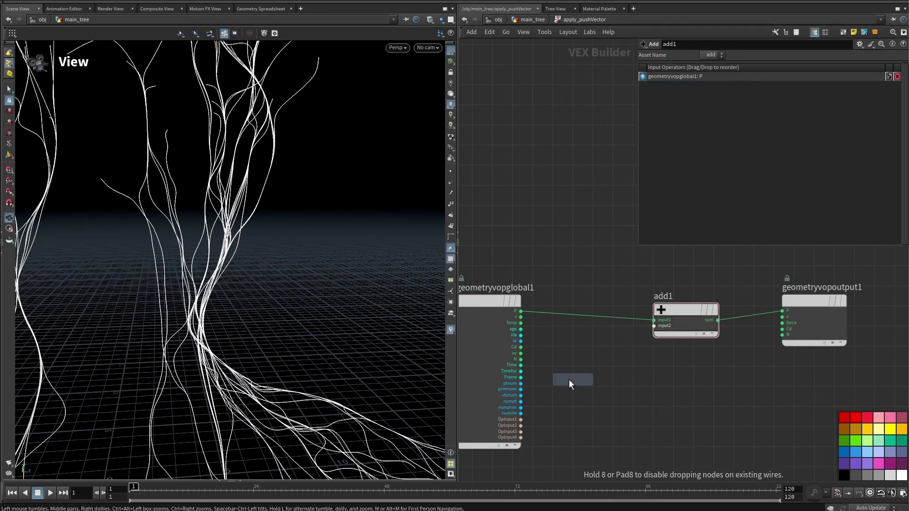
pyautogui.click(569, 379)
# Bind the pushVector attribute as type Vector (vector) in bind1 and connect it to add1's second input
pyautogui.doubleClick(744, 66)
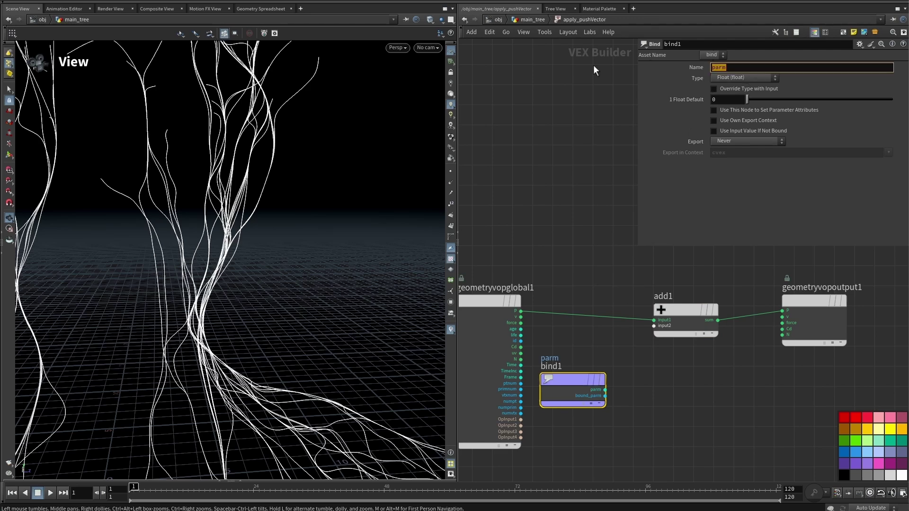
pyautogui.write('pushVector')
pyautogui.press('Return')
pyautogui.click(760, 77)
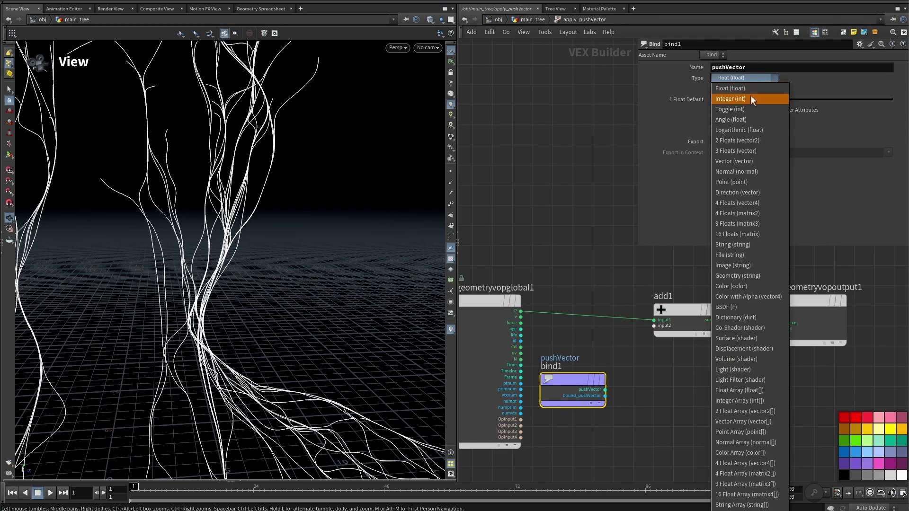
pyautogui.click(737, 157)
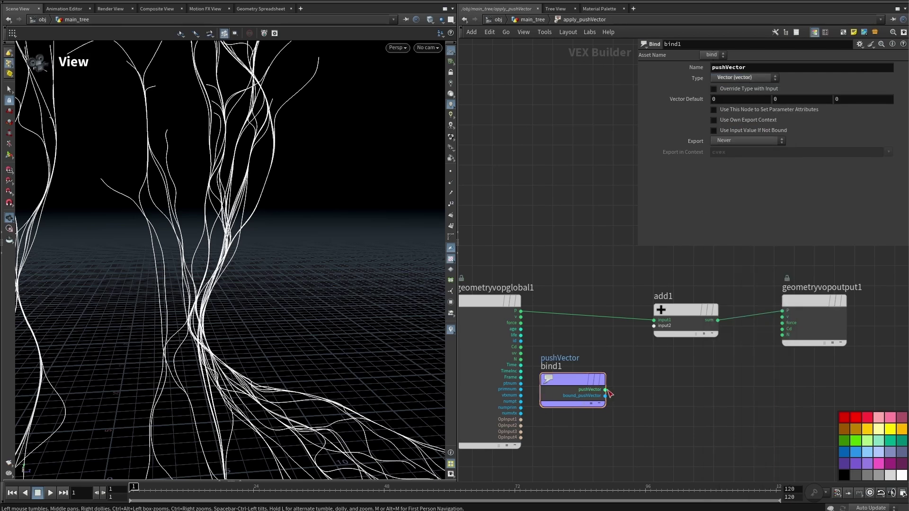
pyautogui.moveTo(605, 390); pyautogui.dragTo(654, 326)
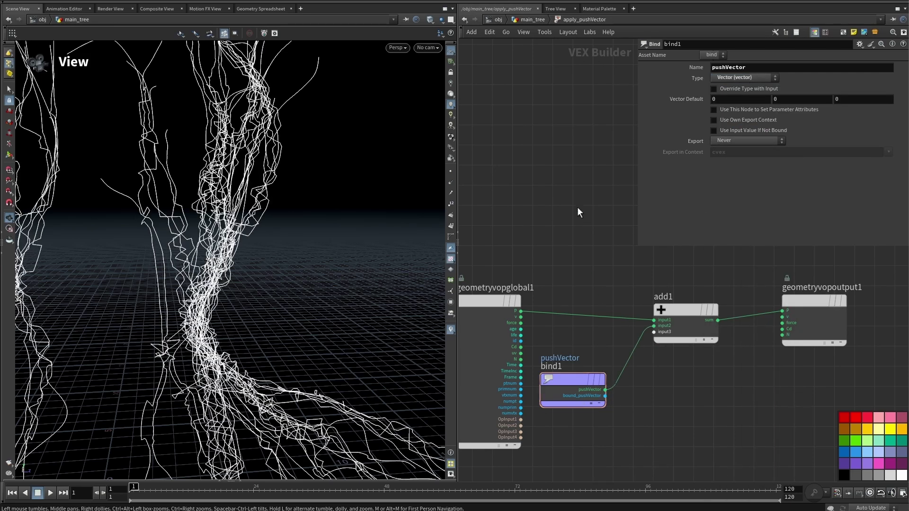
# Return to the main_tree network and compare detangle1's displayed curves with those of apply_pushVector
pyautogui.click(532, 19)
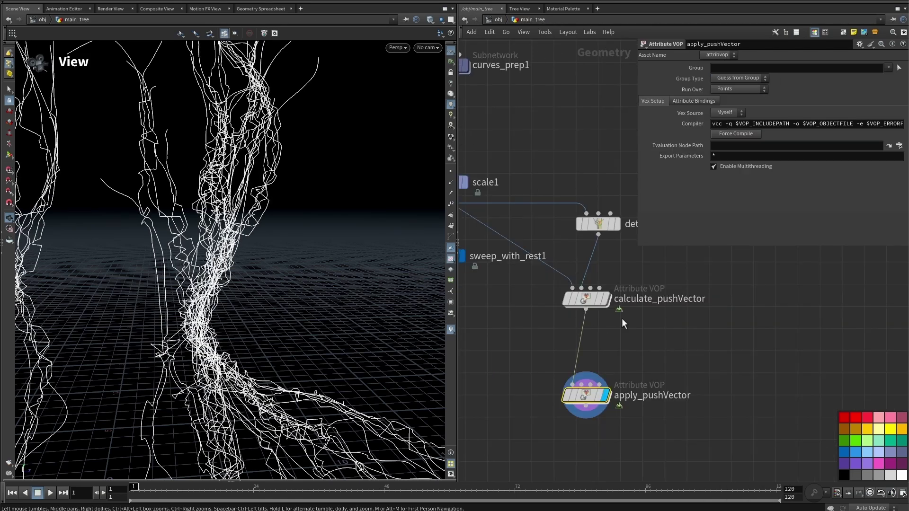
pyautogui.click(606, 279)
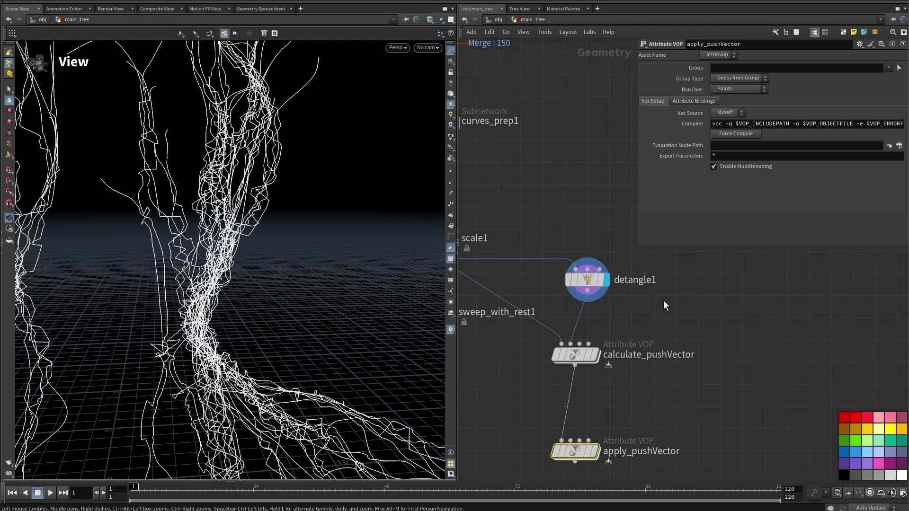
pyautogui.click(595, 276)
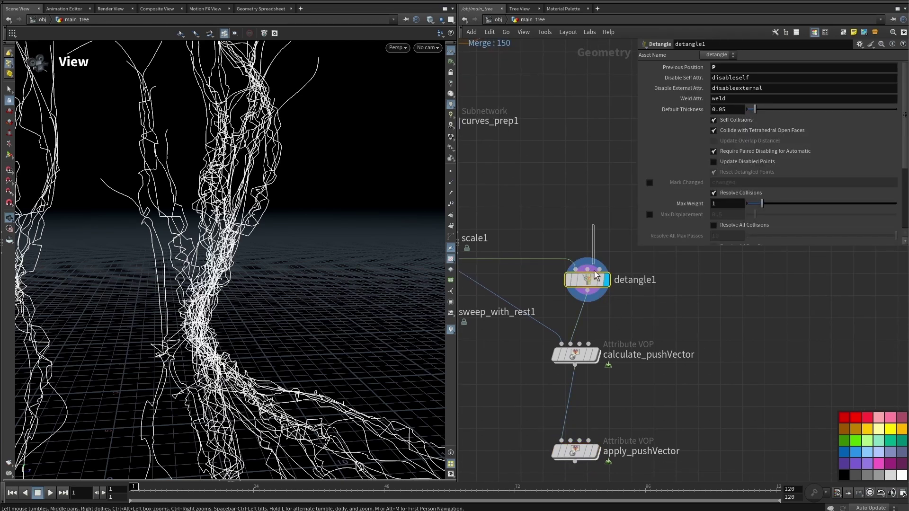
pyautogui.click(594, 451)
pyautogui.click(575, 451)
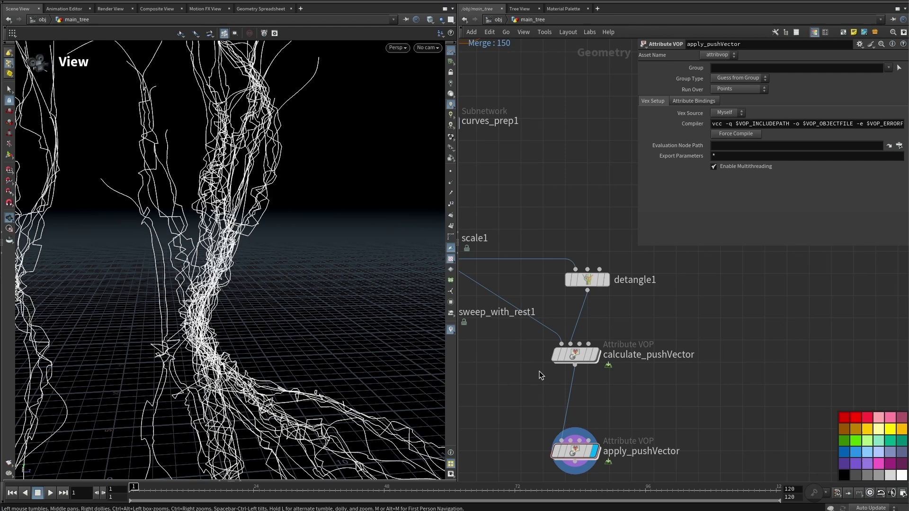
# Insert an Attribute Blur node on the wire between calculate_pushVector and apply_pushVector
pyautogui.moveTo(619, 400); pyautogui.dragTo(615, 330, button='middle')
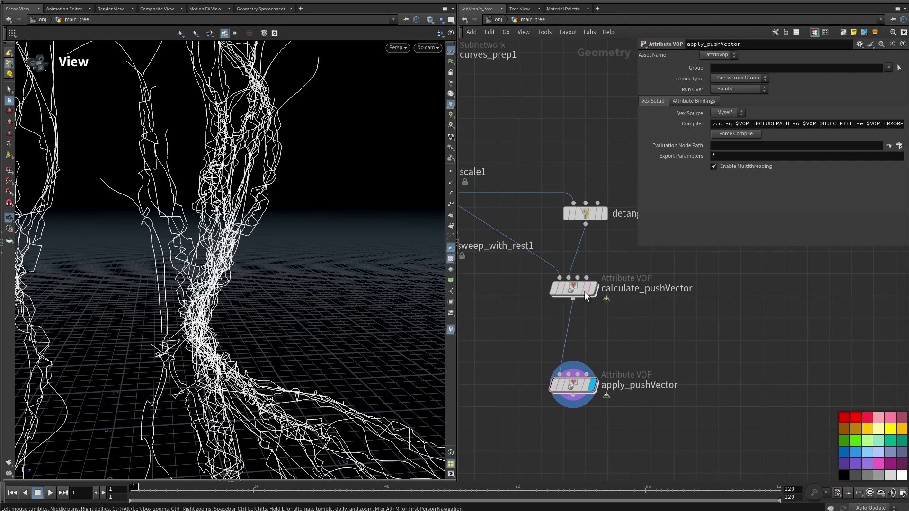
pyautogui.press('Tab')
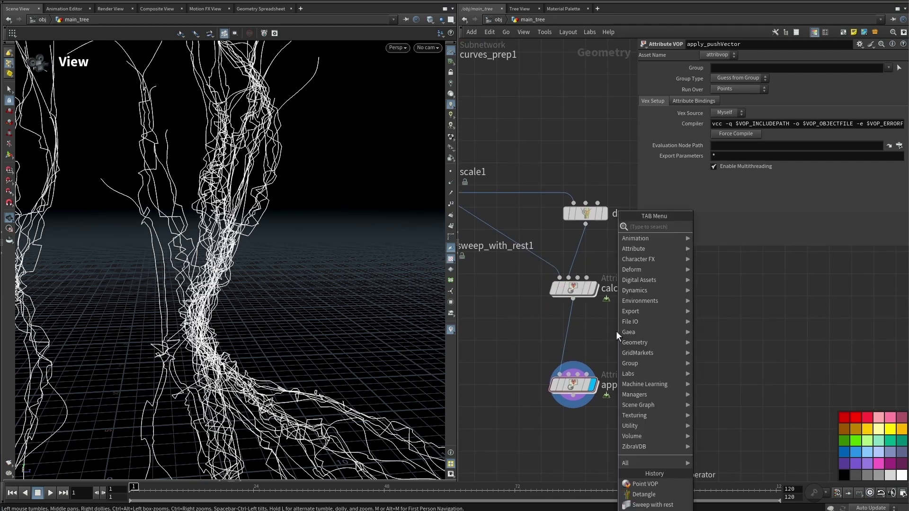
pyautogui.write('blur')
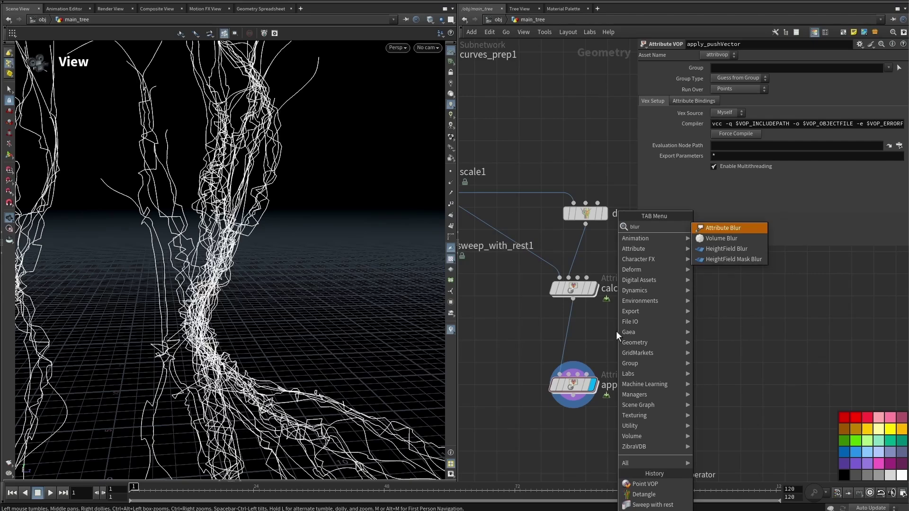
pyautogui.press('Return')
pyautogui.click(617, 332)
pyautogui.moveTo(616, 331); pyautogui.dragTo(571, 333)
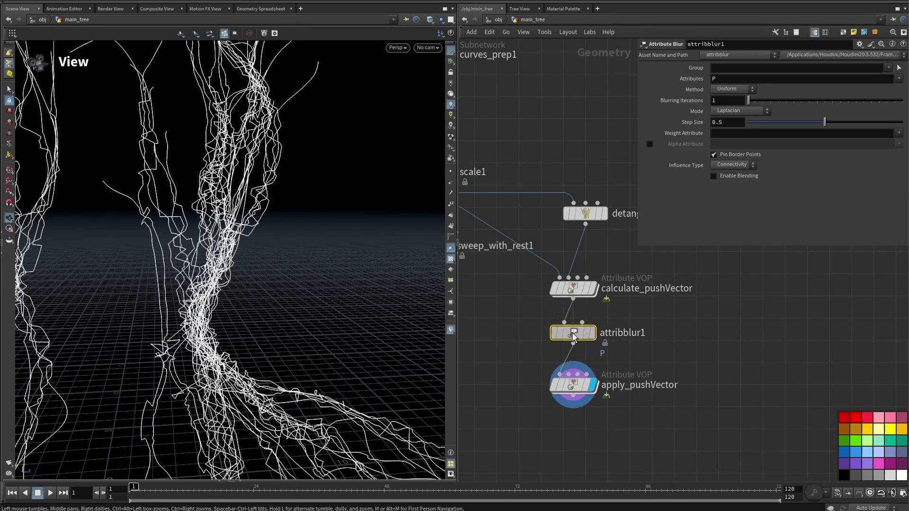
# Set attribblur1 to blur pushVector instead of P, with 100 blurring iterations and Pin Border Points disabled
pyautogui.click(735, 78)
pyautogui.press('BackSpace')
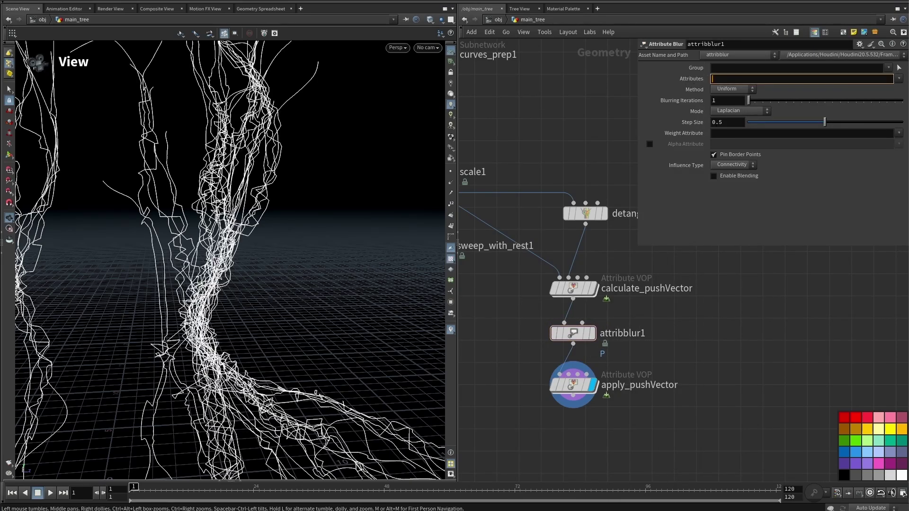
pyautogui.click(901, 78)
pyautogui.click(886, 134)
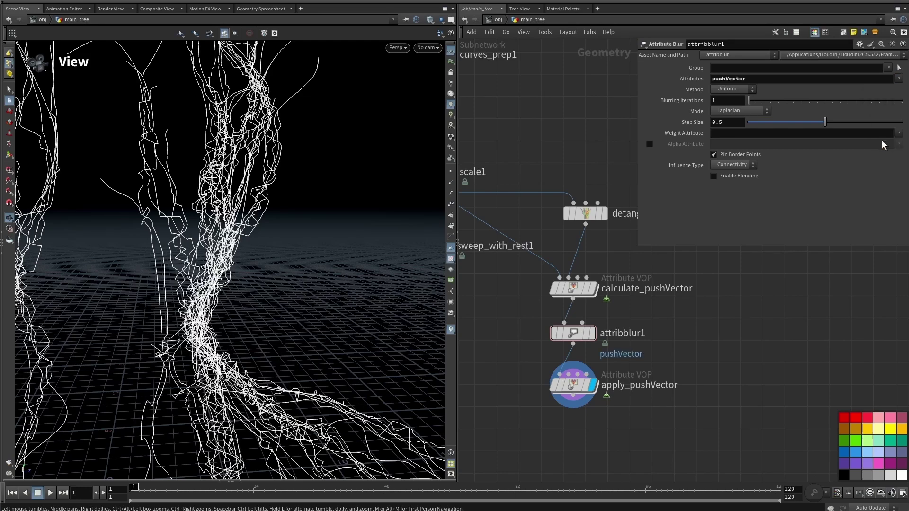
pyautogui.click(746, 153)
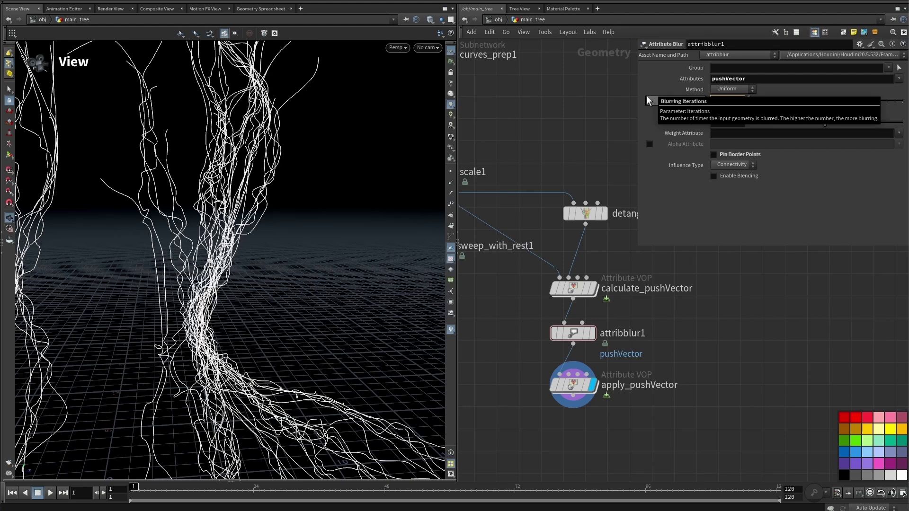
# Compare the original scale1 curves with the blurred apply_pushVector result in the viewport
pyautogui.moveTo(521, 294); pyautogui.dragTo(615, 326, button='middle')
pyautogui.click(546, 203)
pyautogui.click(686, 416)
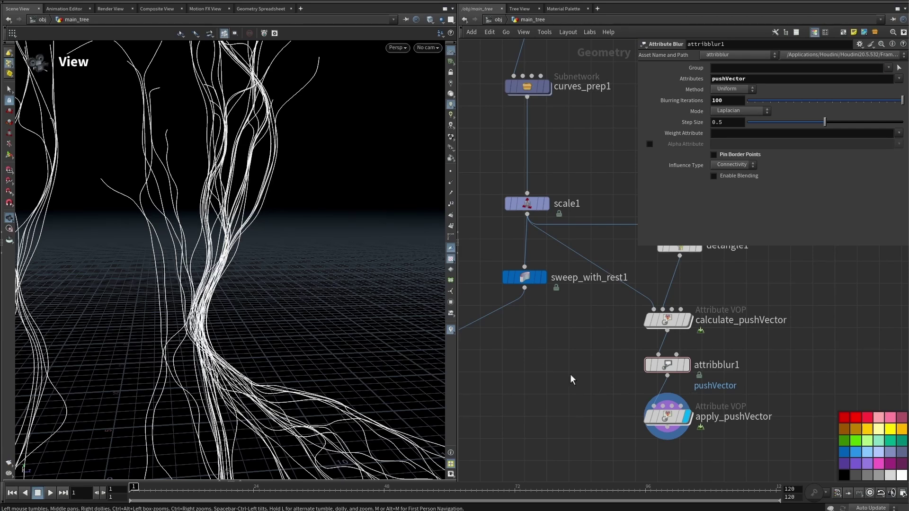
# Move detangle1, calculate_pushVector, attribblur1 and apply_pushVector together farther below scale1
pyautogui.scroll(-3, 550, 358)
pyautogui.moveTo(627, 392)
pyautogui.mouseDown()
pyautogui.moveTo(583, 270)
pyautogui.moveTo(627, 380)
pyautogui.mouseUp()
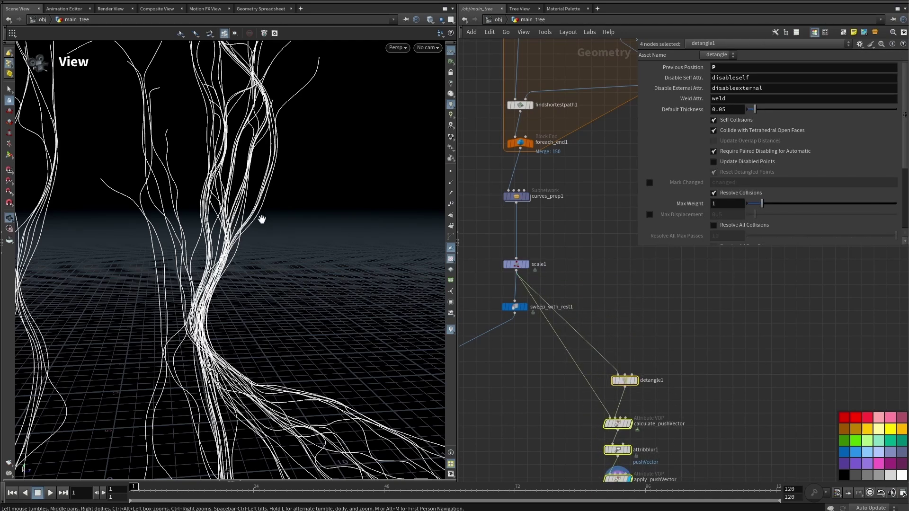
pyautogui.click(531, 363)
pyautogui.moveTo(531, 363); pyautogui.dragTo(518, 399, button='middle')
pyautogui.scroll(-3, 526, 367)
pyautogui.moveTo(595, 259); pyautogui.dragTo(593, 268, button='middle')
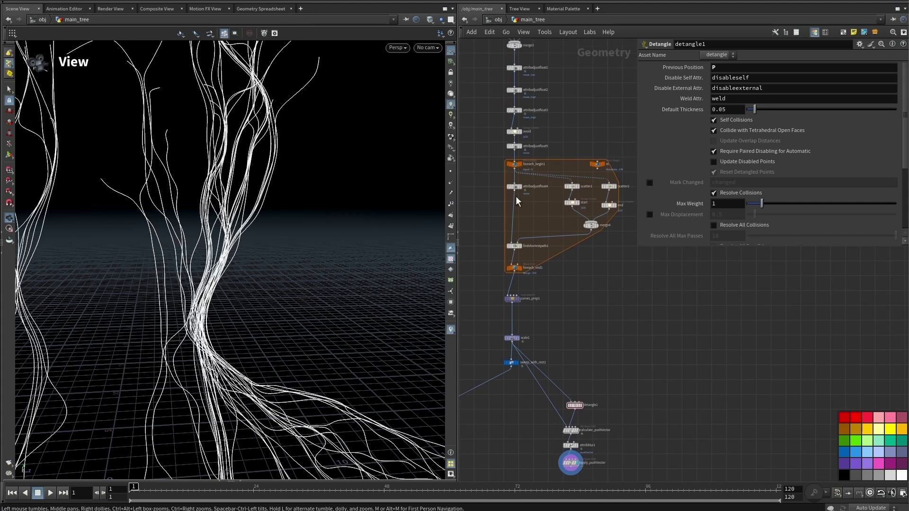
# Add a For-Each Number block around the detangle chain, with foreach_begin2 above detangle1 and foreach_end2 below apply_pushVector
pyautogui.moveTo(572, 337); pyautogui.dragTo(568, 207, button='middle')
pyautogui.scroll(3, 568, 235)
pyautogui.moveTo(572, 250); pyautogui.dragTo(571, 235, button='middle')
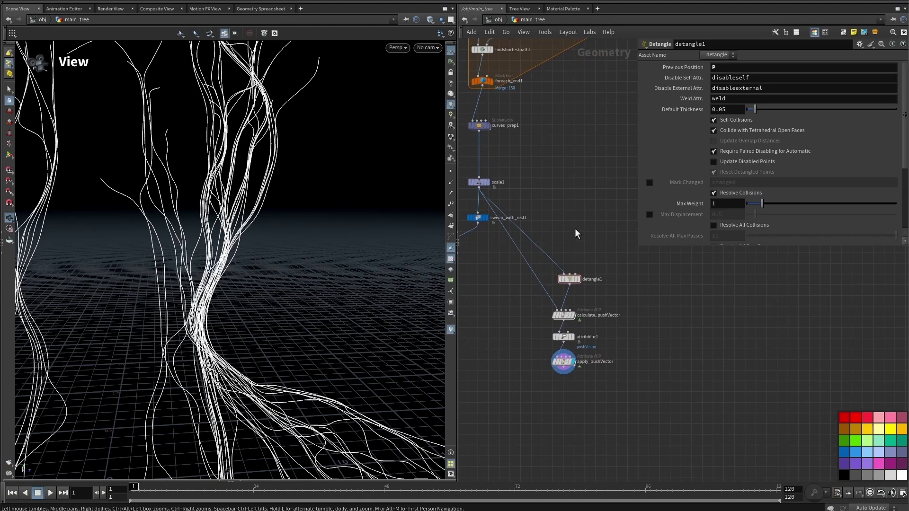
pyautogui.press('Tab')
pyautogui.write('forea')
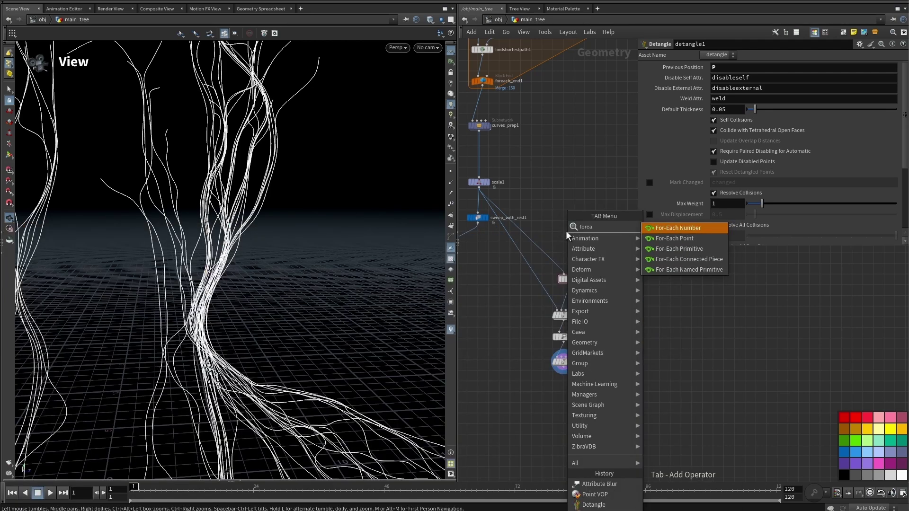
pyautogui.press('Return')
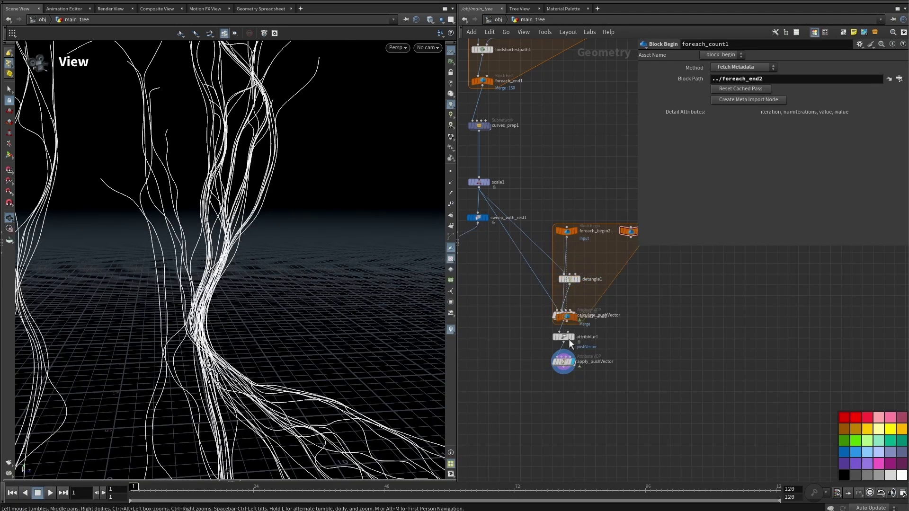
pyautogui.click(567, 420)
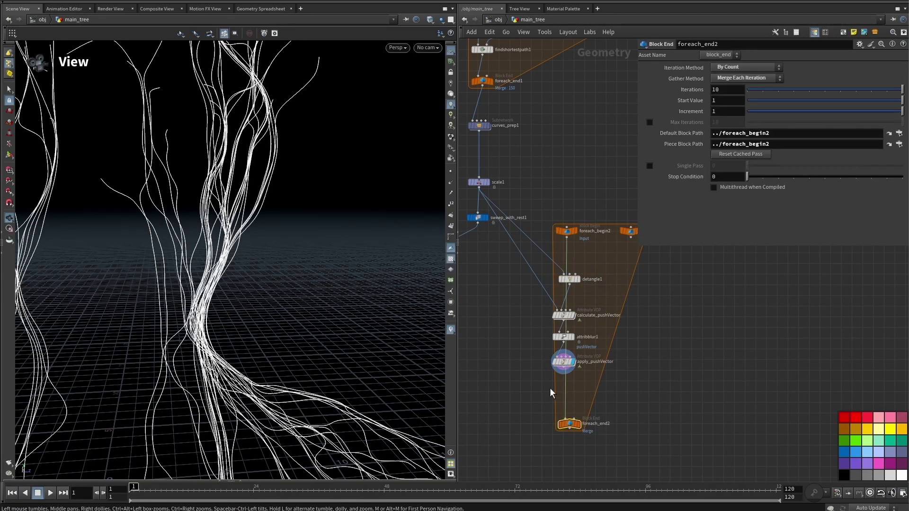
# Rewire detangle1 and calculate_pushVector to take foreach_begin2 instead of scale1, and connect apply_pushVector to foreach_end2
pyautogui.moveTo(523, 225); pyautogui.dragTo(562, 244)
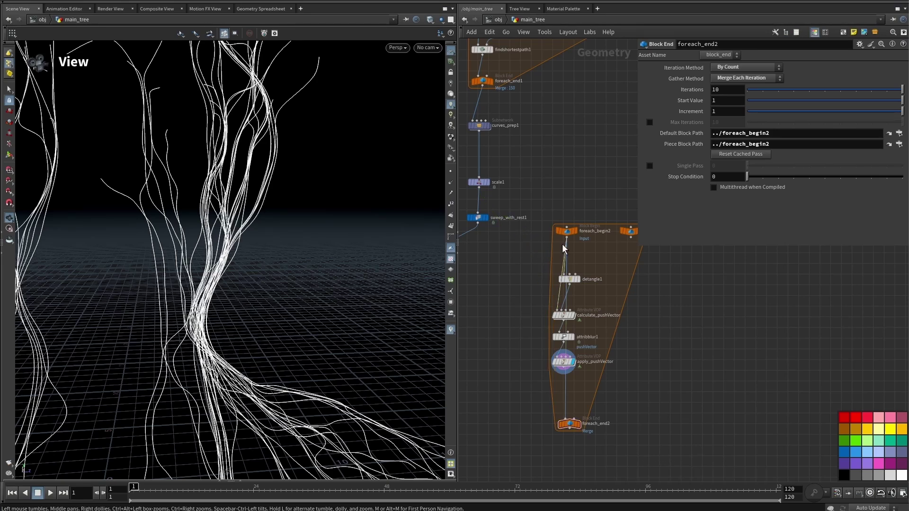
pyautogui.moveTo(566, 421); pyautogui.dragTo(549, 349)
pyautogui.moveTo(651, 301); pyautogui.dragTo(658, 337, button='middle')
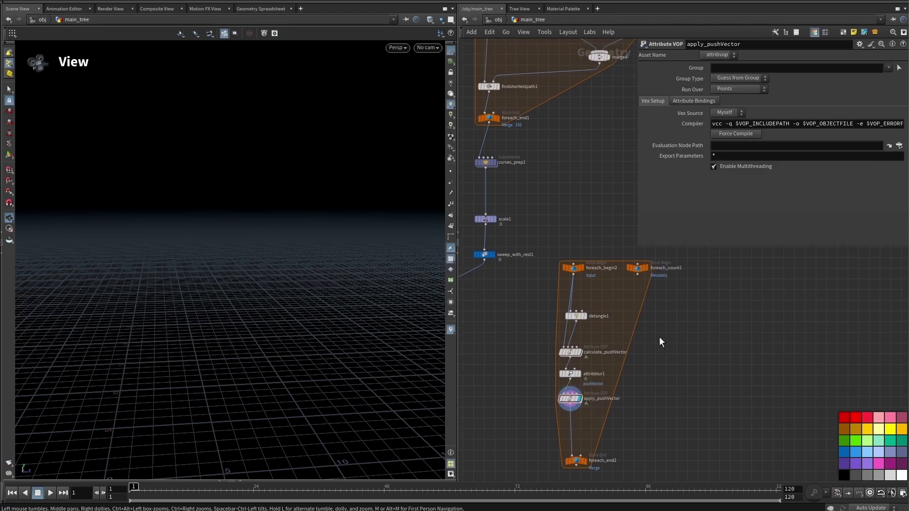
# Move detangle1 aside from the main wire and connect scale1's output to foreach_begin2's input
pyautogui.moveTo(576, 315); pyautogui.dragTo(612, 315)
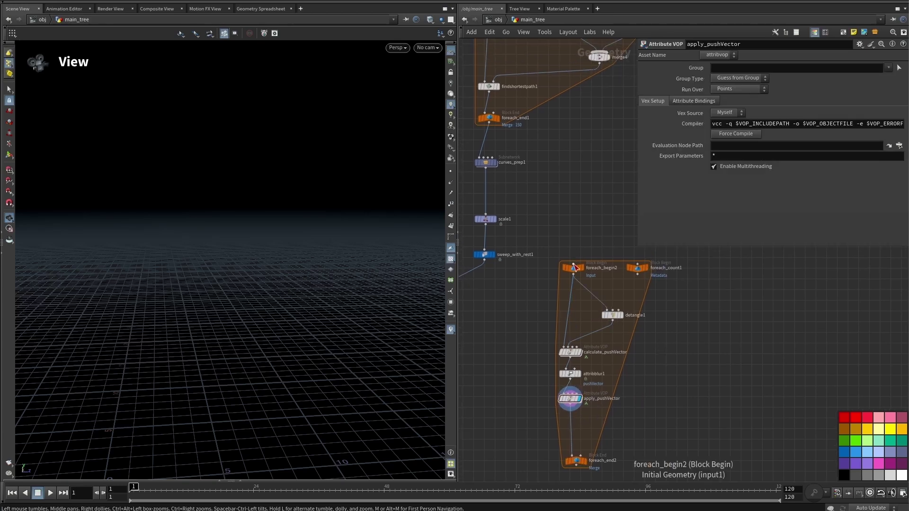
pyautogui.click(574, 266)
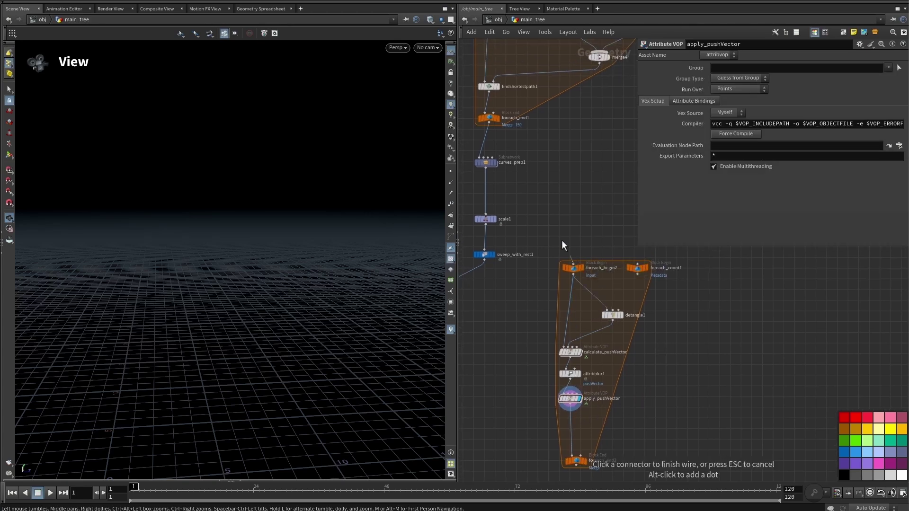
pyautogui.click(504, 226)
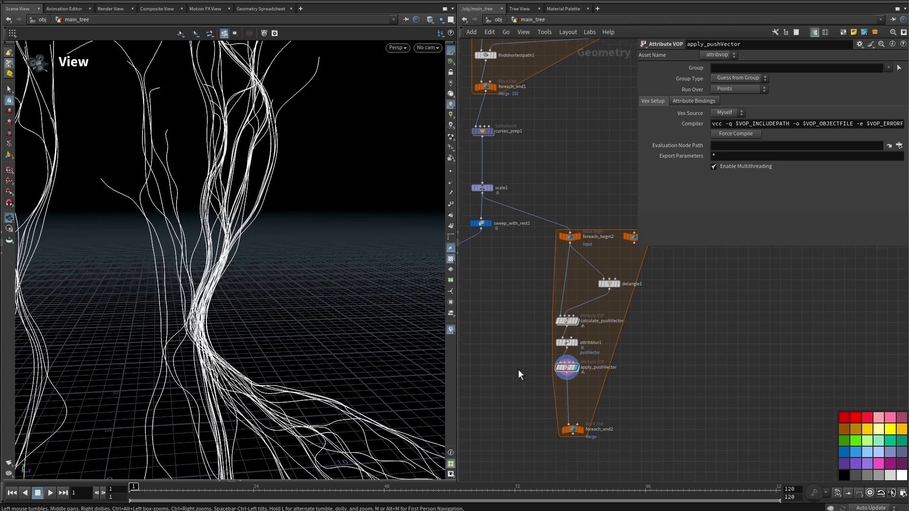
# Display foreach_end2 and compare its point and primitive information with that of scale1
pyautogui.click(580, 428)
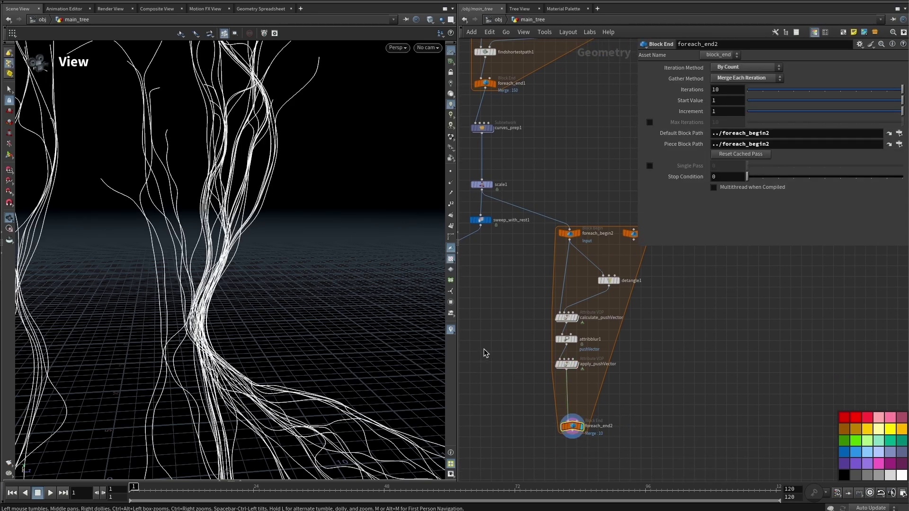
pyautogui.moveTo(518, 404); pyautogui.dragTo(620, 454)
pyautogui.middleClick(572, 426)
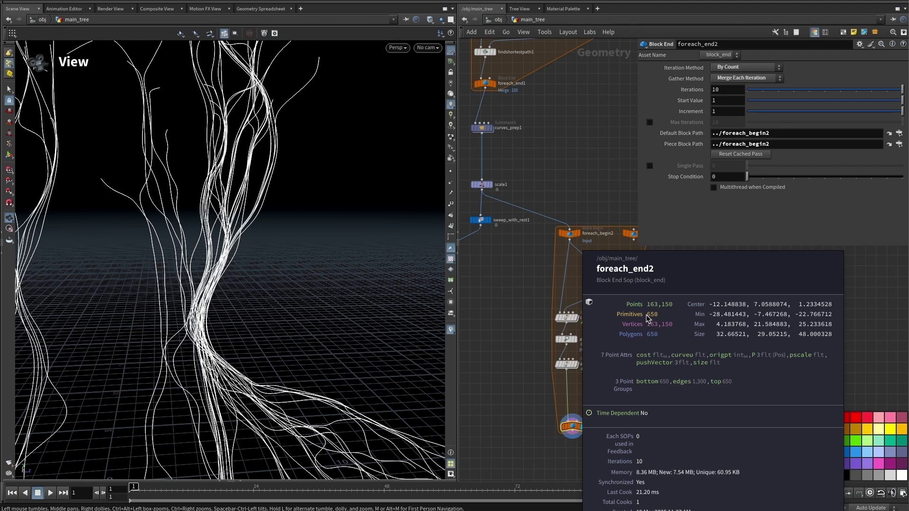
pyautogui.middleClick(482, 184)
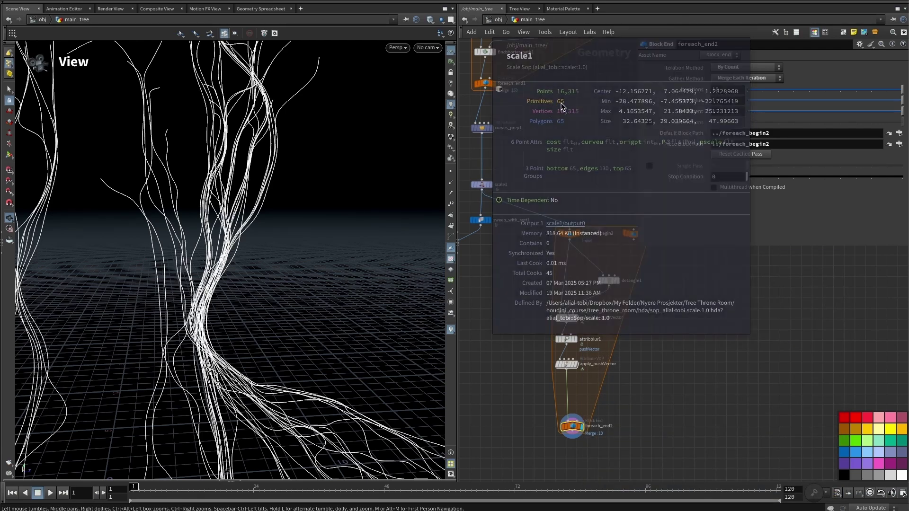
pyautogui.moveTo(619, 403); pyautogui.dragTo(545, 446)
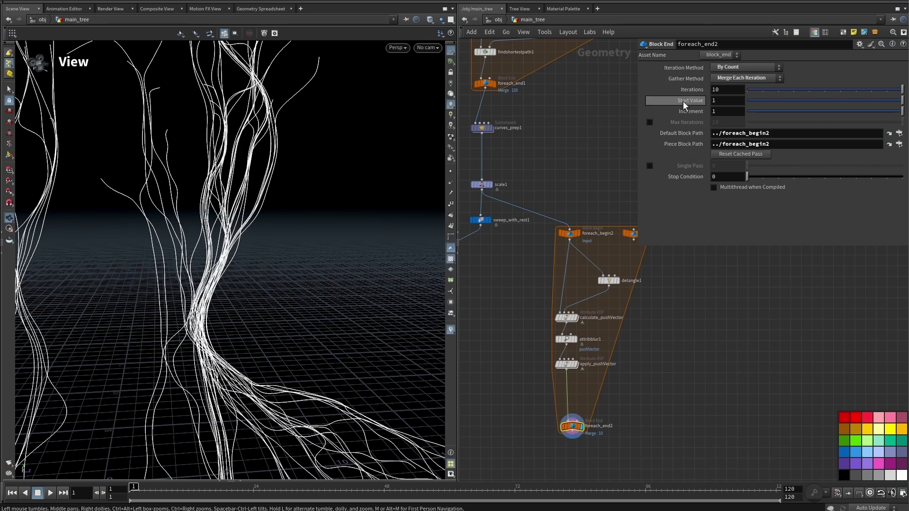
# Set foreach_end2's gather method to Feedback Each Iteration and foreach_begin2's method to Fetch Feedback
pyautogui.click(729, 79)
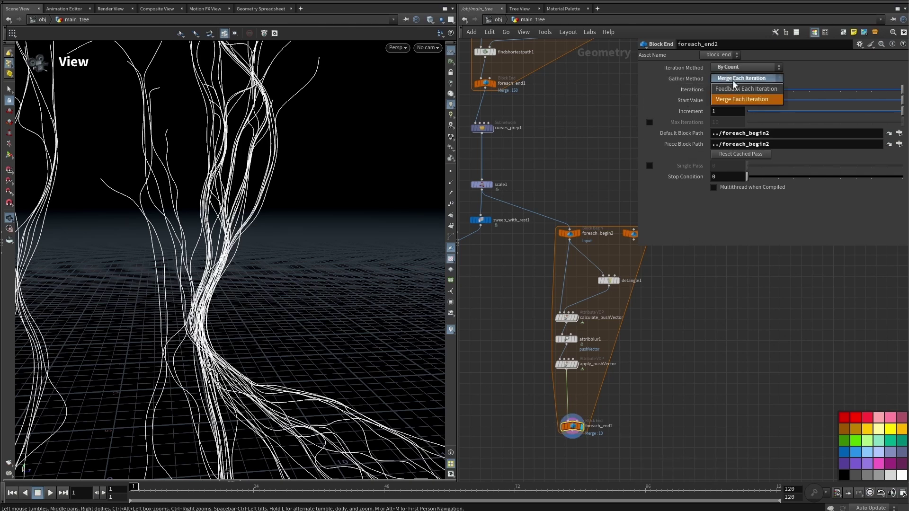
pyautogui.click(768, 89)
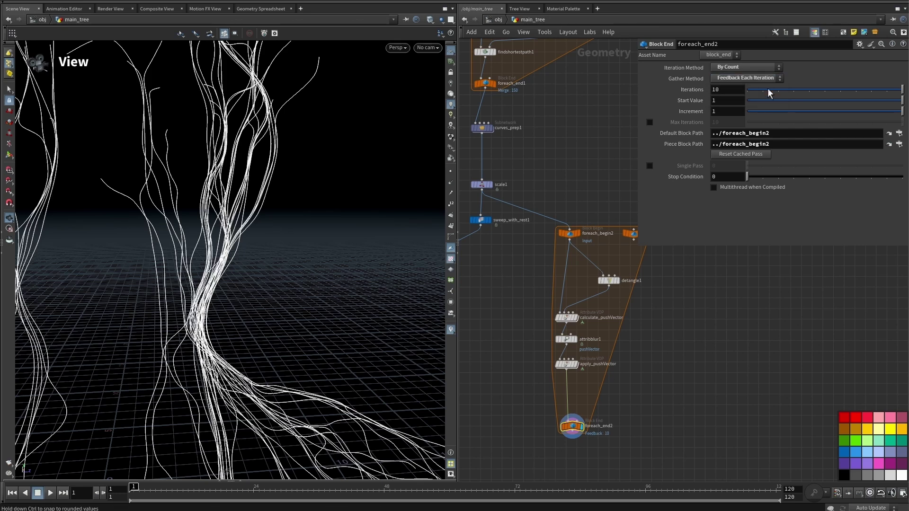
pyautogui.click(568, 232)
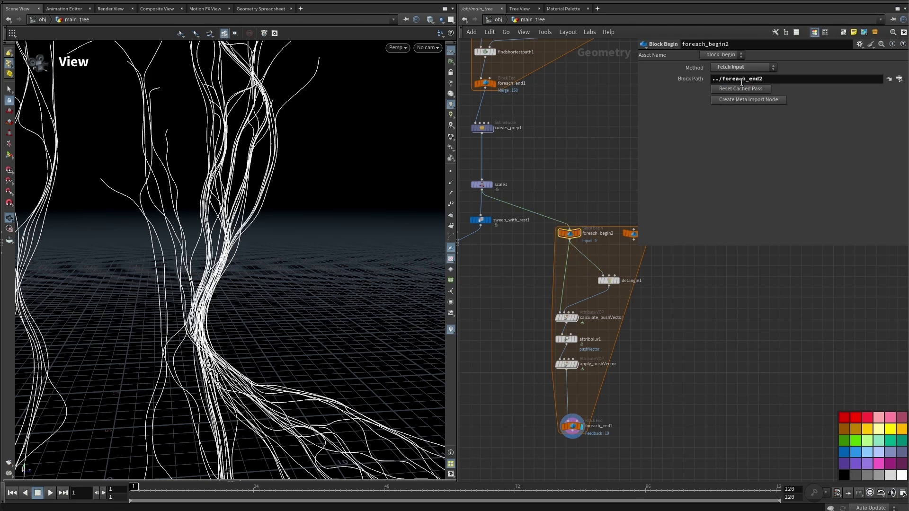
pyautogui.click(747, 68)
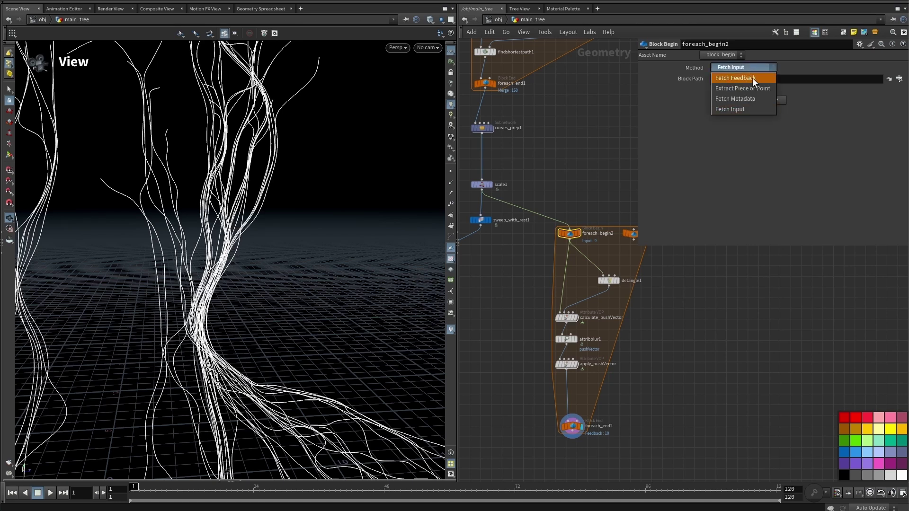
pyautogui.click(753, 78)
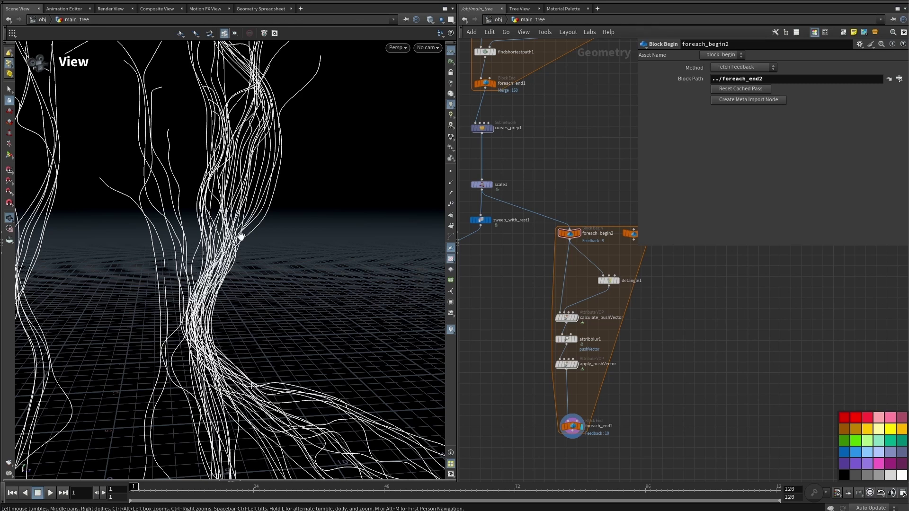
# Vary foreach_end2's iteration count to preview the detangling and return it to 10
pyautogui.click(571, 425)
pyautogui.moveTo(891, 89)
pyautogui.mouseDown()
pyautogui.moveTo(769, 91)
pyautogui.moveTo(901, 90)
pyautogui.mouseUp()
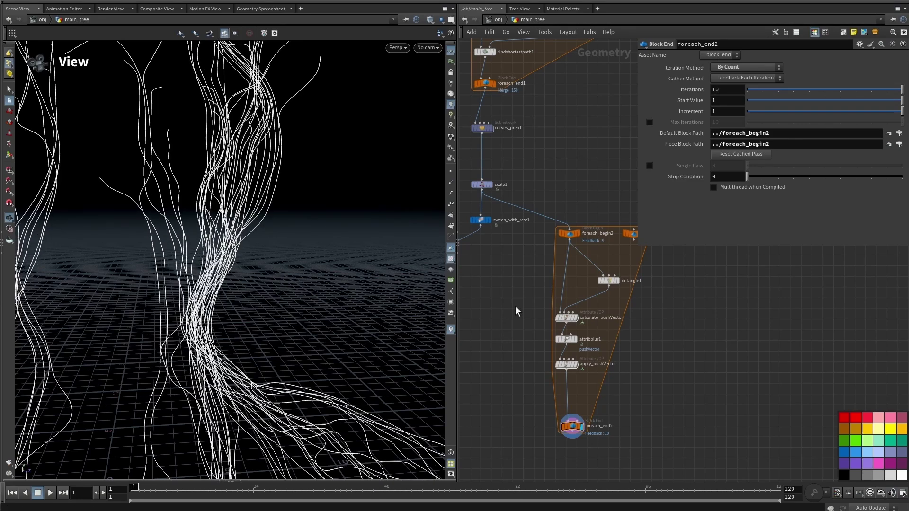
# Briefly show the curve points in the viewport and inspect scale1's geometry information
pyautogui.click(451, 172)
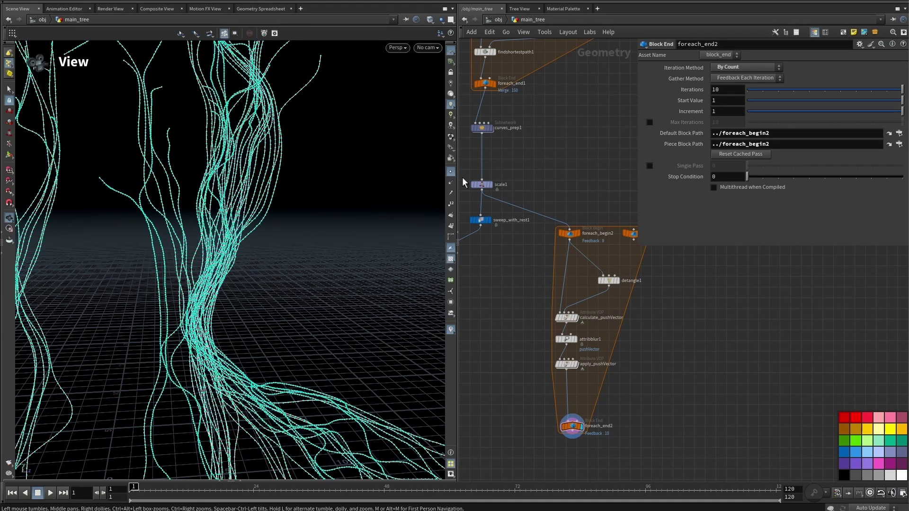
pyautogui.click(451, 172)
pyautogui.middleClick(484, 186)
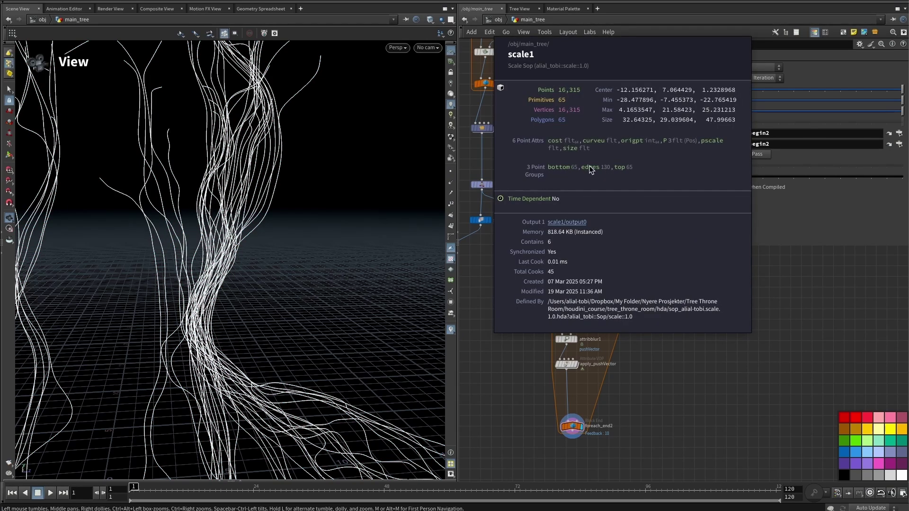
pyautogui.press('Tab')
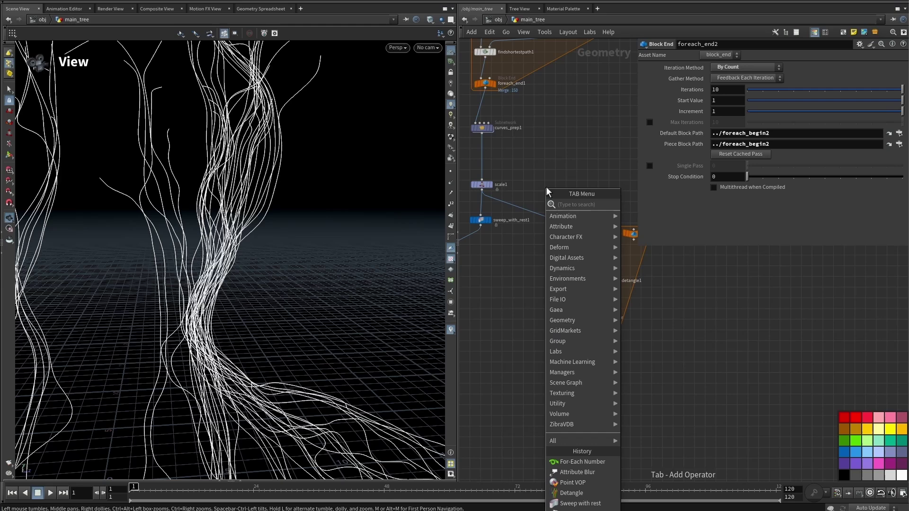
pyautogui.write('group')
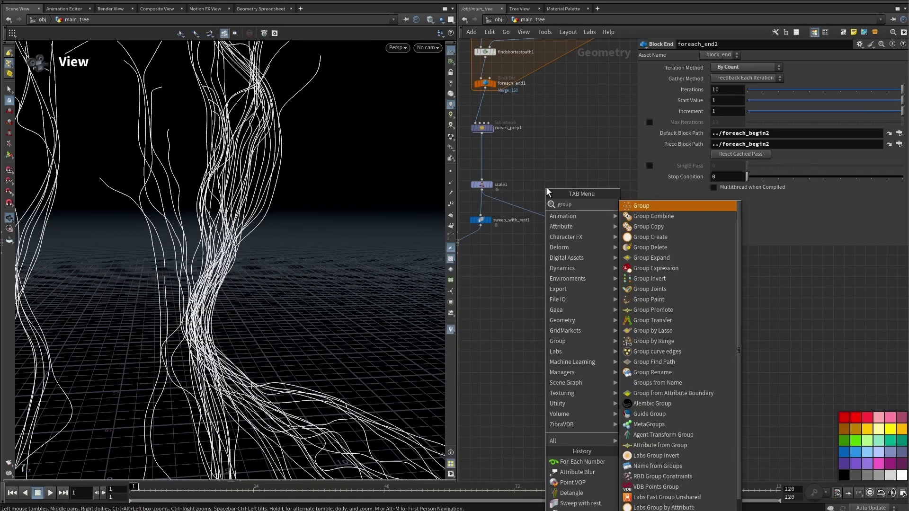
pyautogui.write(' ed')
pyautogui.press('Return')
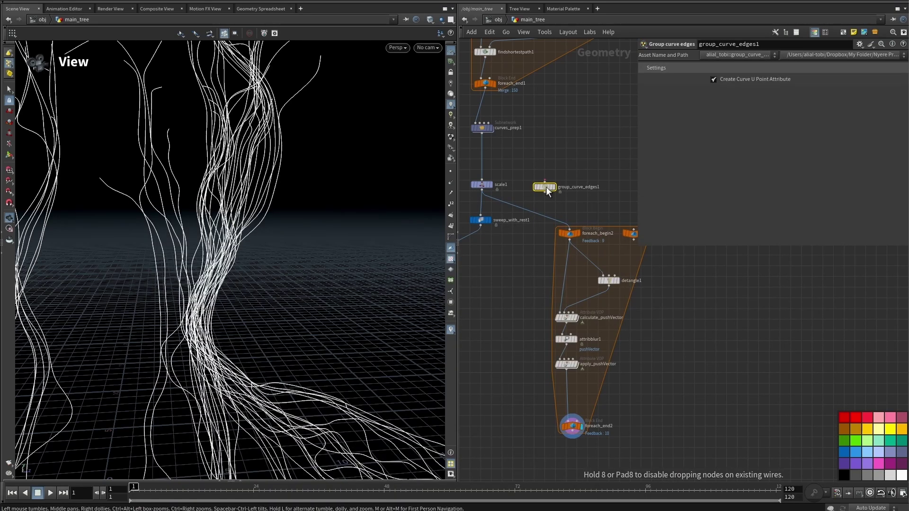
pyautogui.press('Delete')
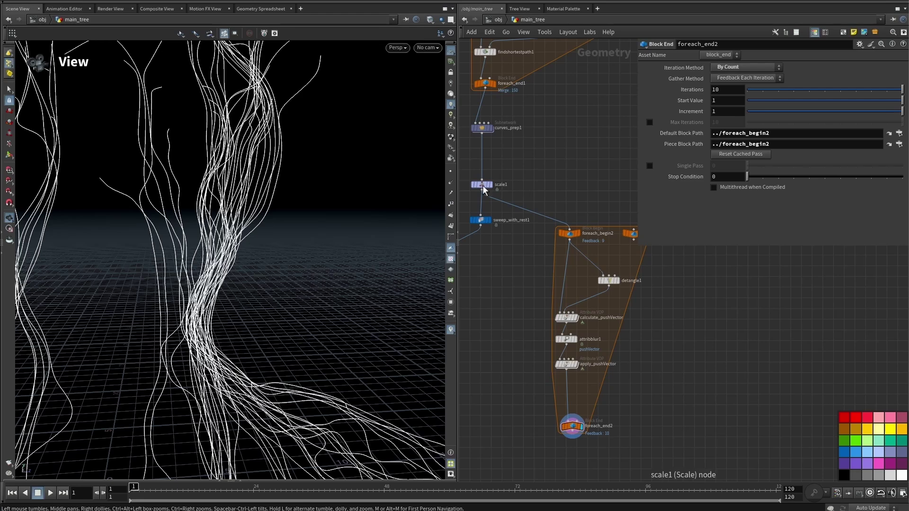
# Check scale1's point groups and restrict the attribblur1 blur to the group !egdes
pyautogui.middleClick(482, 185)
pyautogui.click(563, 338)
pyautogui.click(718, 68)
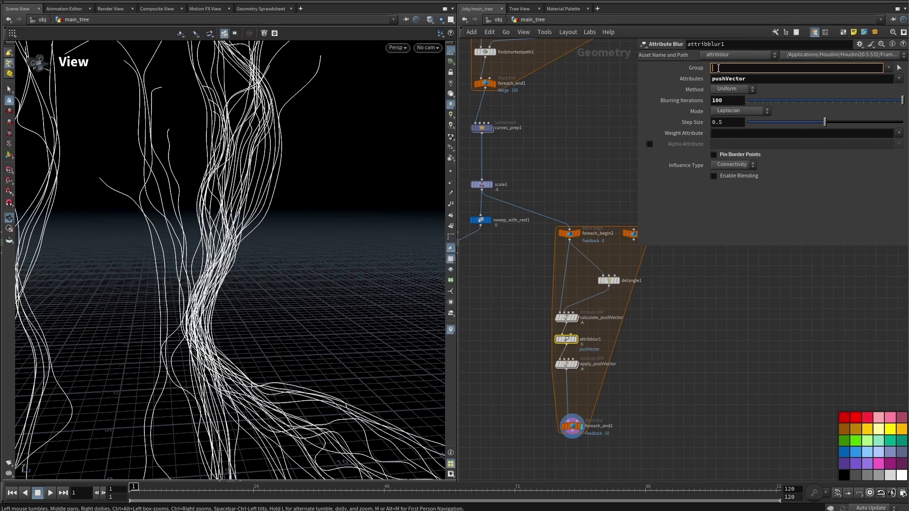
pyautogui.write('egdes')
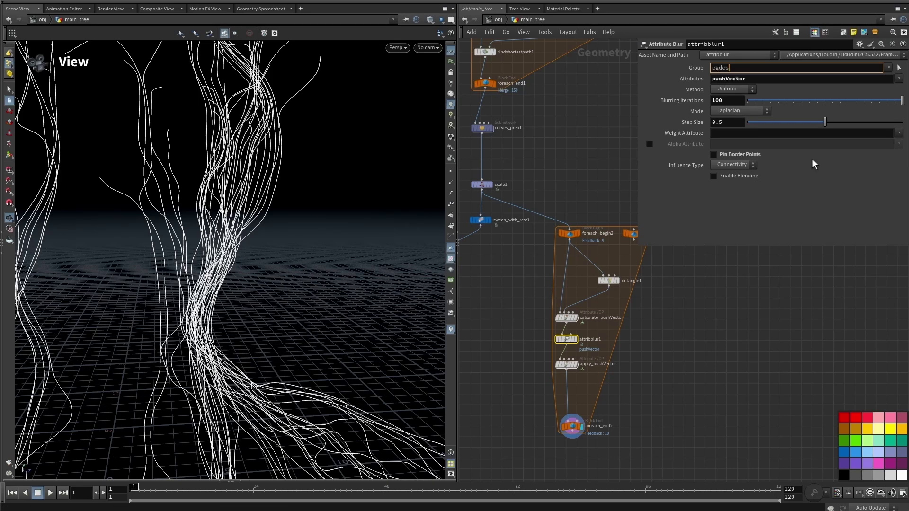
pyautogui.press('Return')
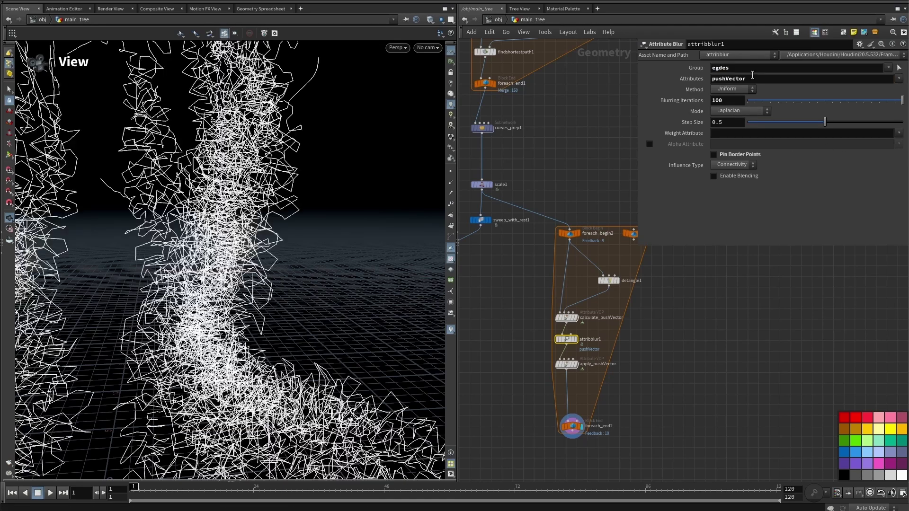
pyautogui.click(714, 69)
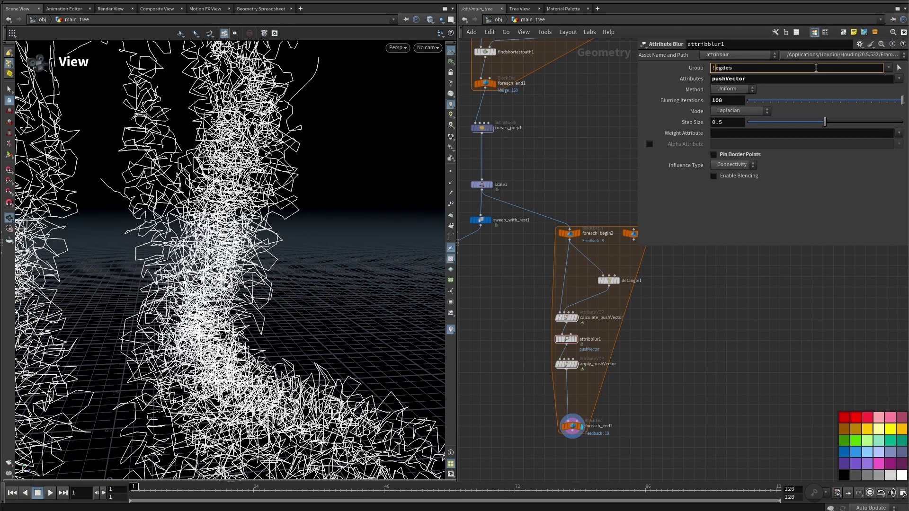
pyautogui.write('!')
pyautogui.press('Return')
# Rename the attribblur1 node as smooth_pushVector
pyautogui.doubleClick(591, 339)
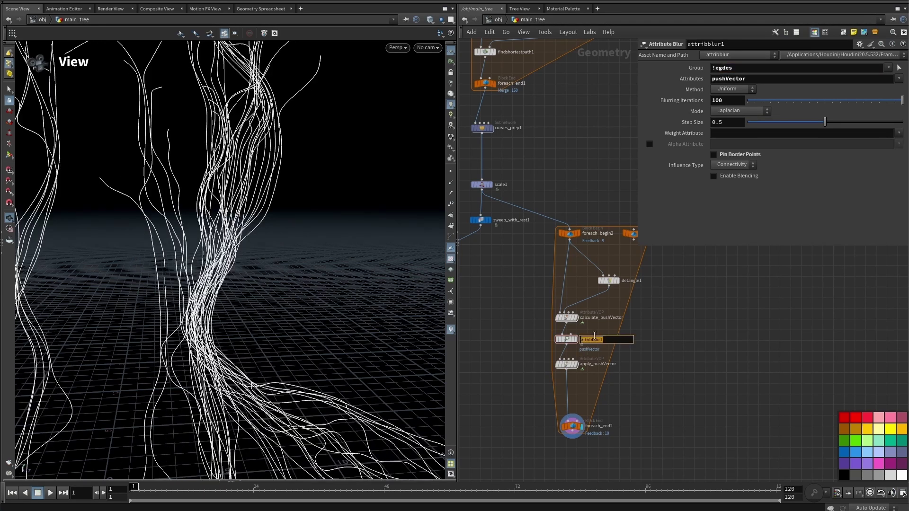
pyautogui.write('smooth_pushVector')
pyautogui.press('Return')
# Delete the unused foreach_count1 node and move foreach_end2 further below apply_pushVector to make room
pyautogui.scroll(3, 649, 345)
pyautogui.moveTo(645, 317); pyautogui.dragTo(596, 274)
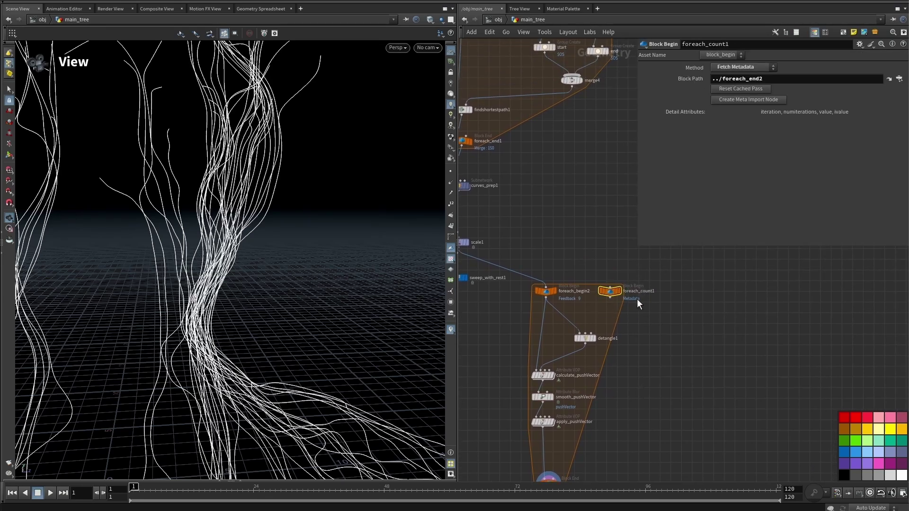
pyautogui.press('Delete')
pyautogui.moveTo(622, 317); pyautogui.dragTo(630, 271, button='middle')
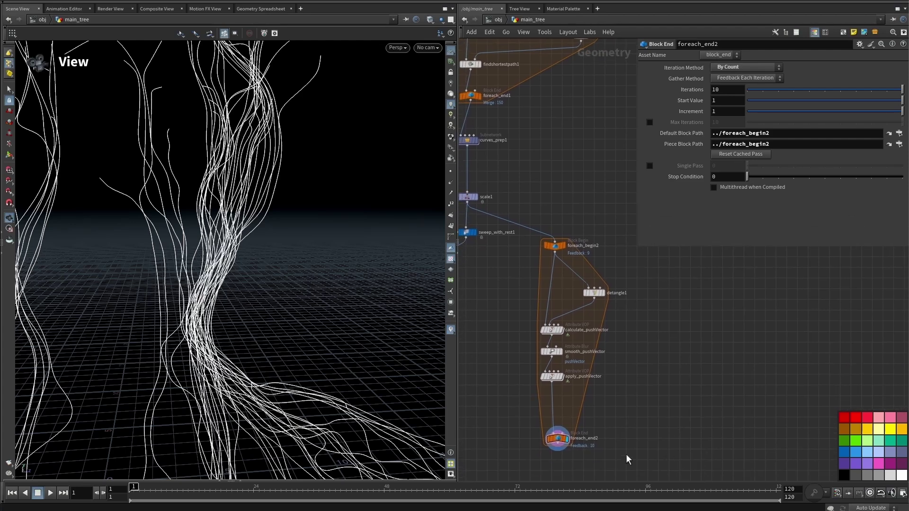
pyautogui.moveTo(614, 396); pyautogui.dragTo(607, 335, button='middle')
pyautogui.moveTo(546, 390); pyautogui.dragTo(545, 428)
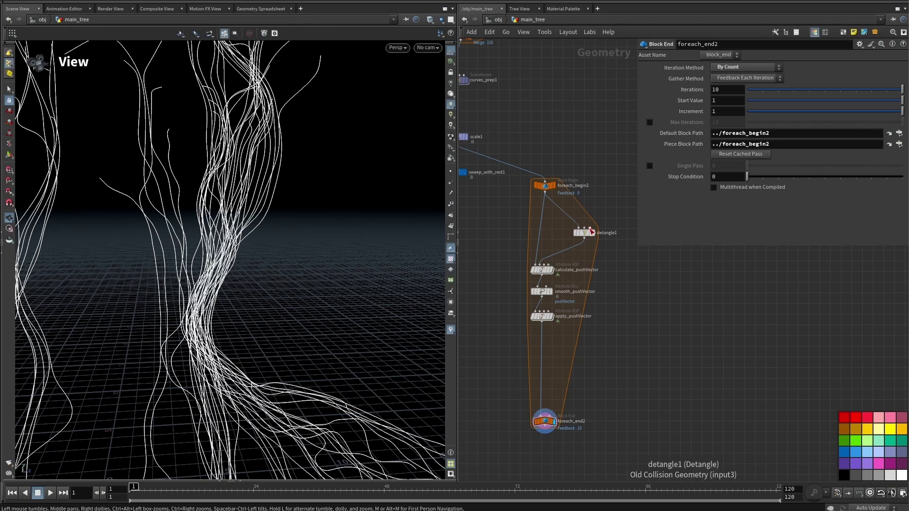
pyautogui.moveTo(591, 231); pyautogui.dragTo(608, 271)
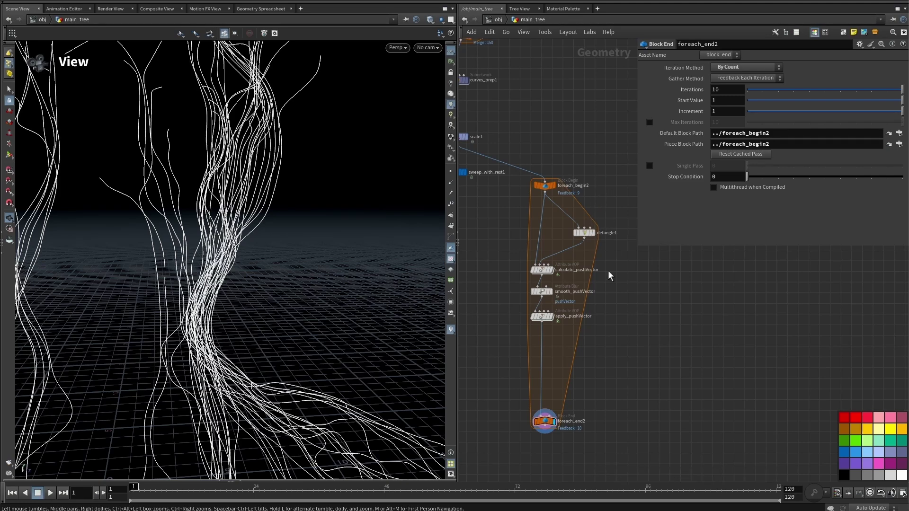
# Branch a Group Create node off apply_pushVector inside the loop and name it inside
pyautogui.click(542, 322)
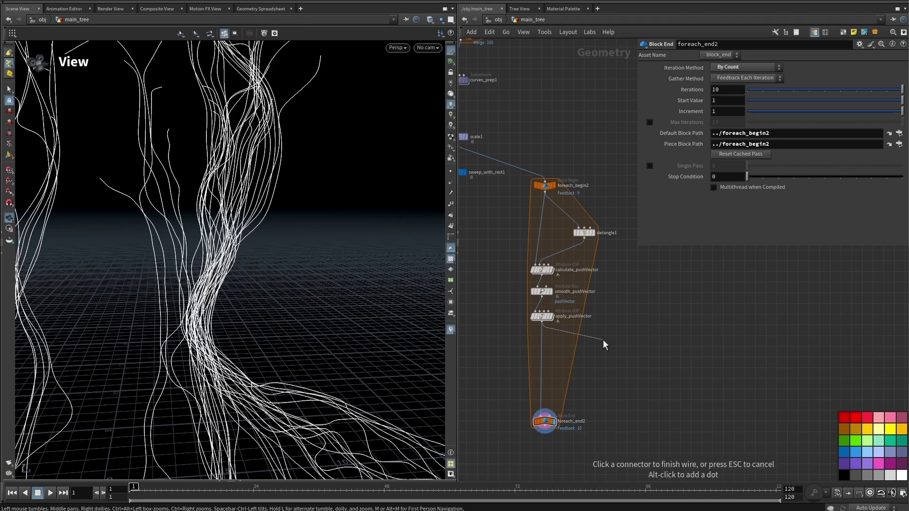
pyautogui.press('Tab')
pyautogui.write('group')
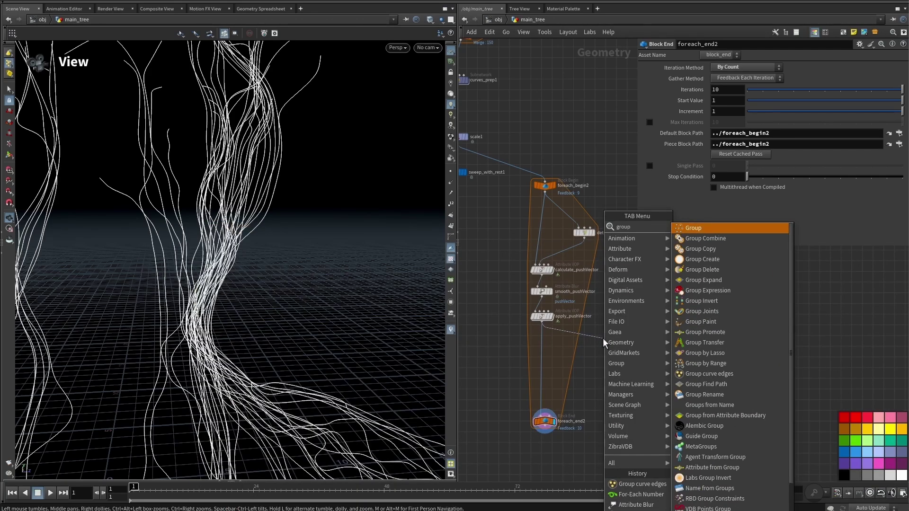
pyautogui.press('Return')
pyautogui.click(603, 338)
pyautogui.doubleClick(625, 339)
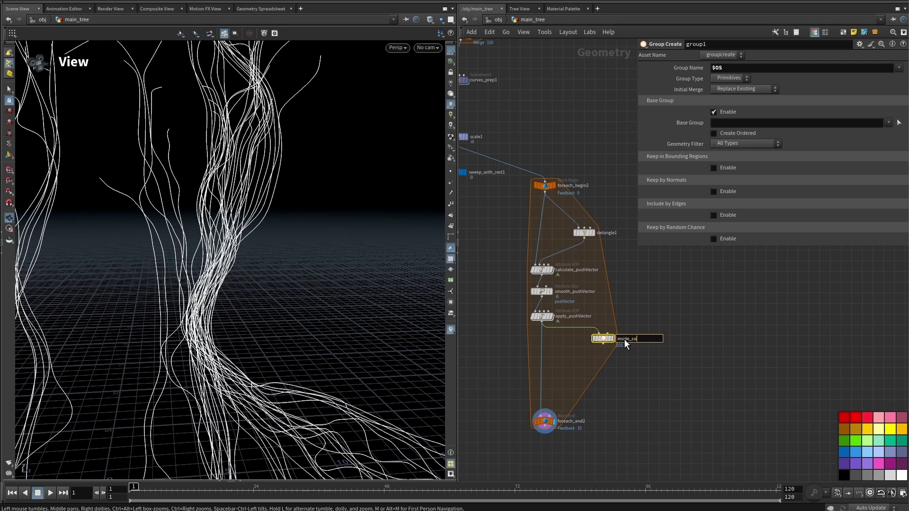
pyautogui.write('inside_co')
pyautogui.press('BackSpace')
pyautogui.press('BackSpace')
pyautogui.press('BackSpace')
pyautogui.press('Return')
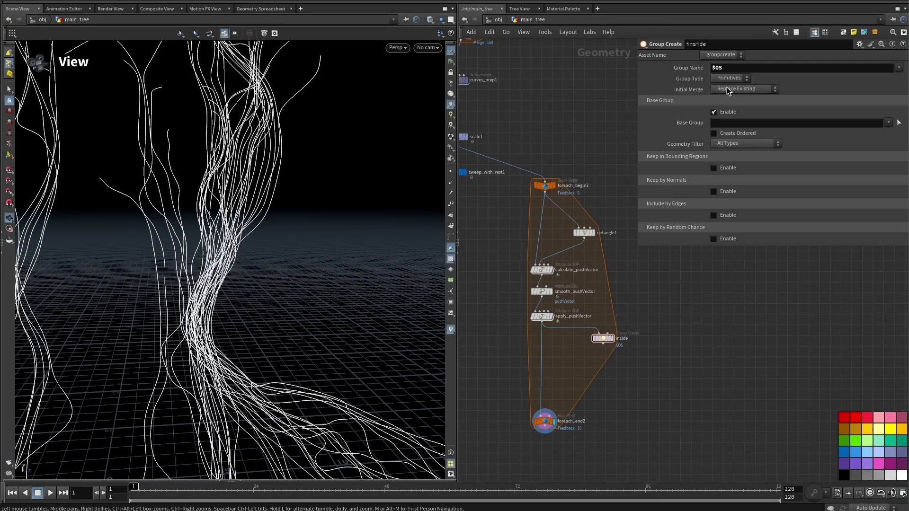
# Make the inside group a Points group without a base group, keeping points within a Bounding Object
pyautogui.click(713, 112)
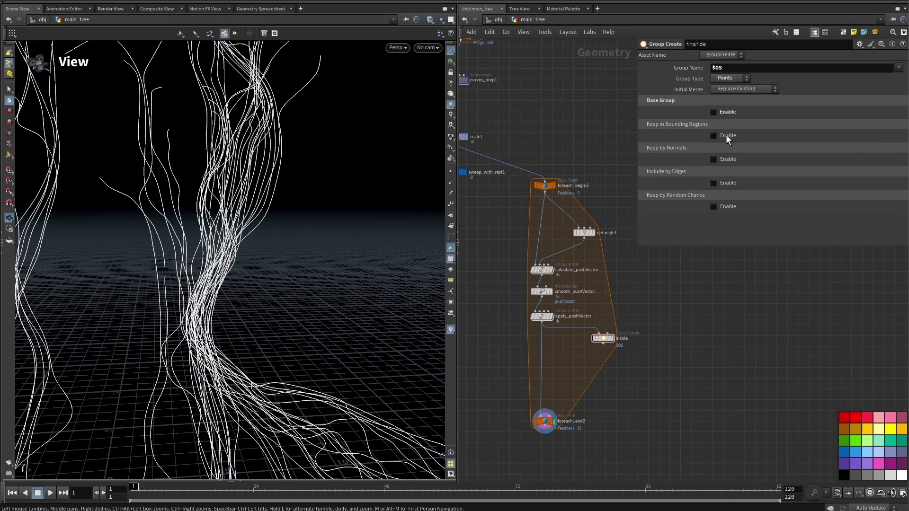
pyautogui.click(726, 135)
pyautogui.click(734, 145)
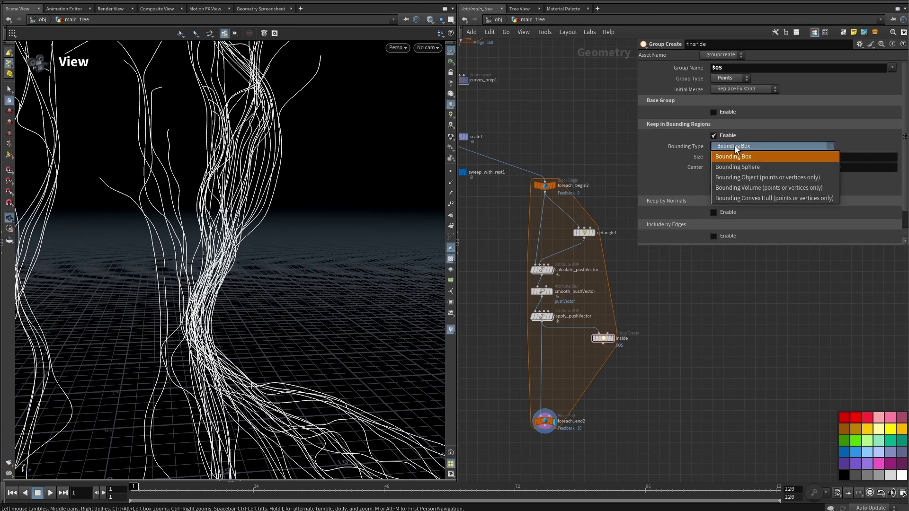
pyautogui.click(755, 177)
# Wire the sweep_with_rest output, from the dot above peak1, into the bounding input of the inside group node
pyautogui.moveTo(656, 304); pyautogui.dragTo(709, 373, button='middle')
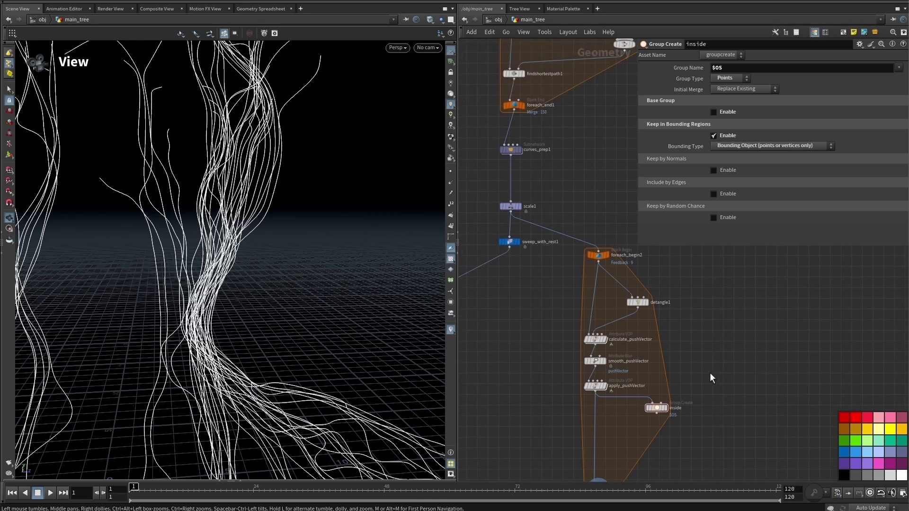
pyautogui.click(664, 403)
pyautogui.scroll(-5, 590, 343)
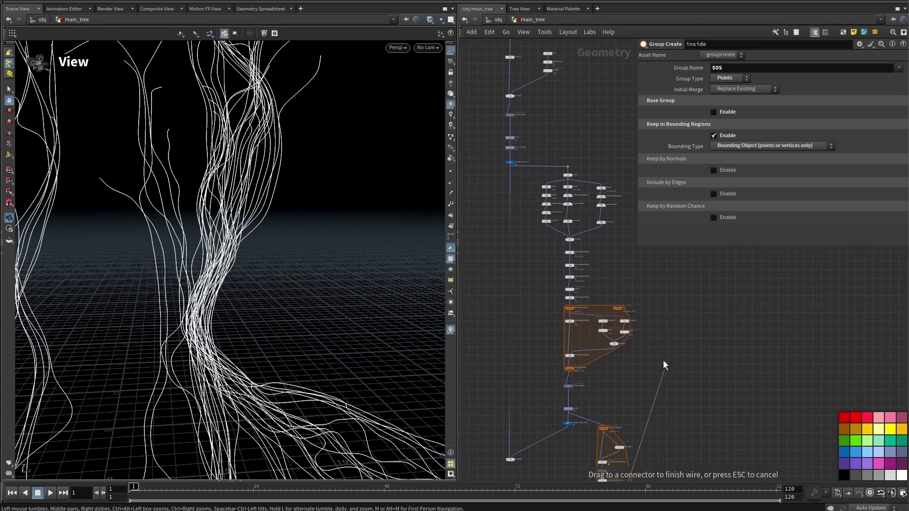
pyautogui.moveTo(661, 335); pyautogui.dragTo(657, 356, button='middle')
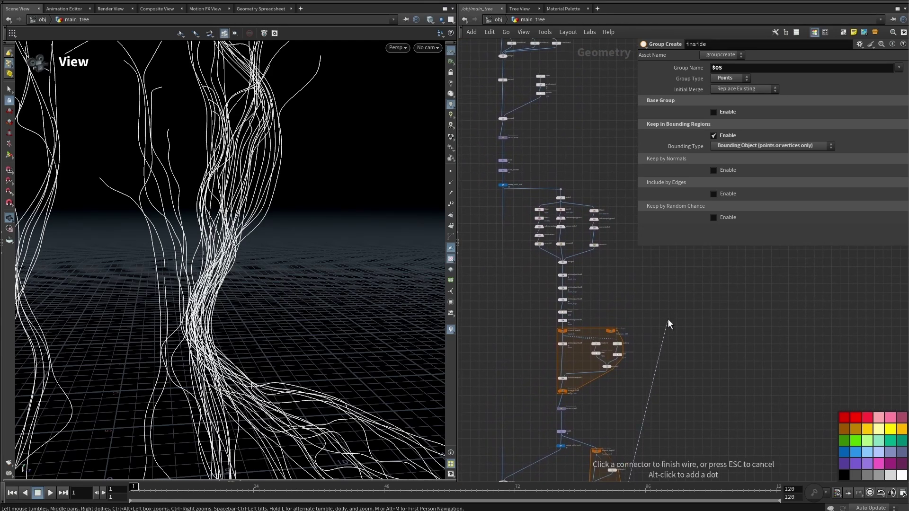
pyautogui.scroll(7, 538, 172)
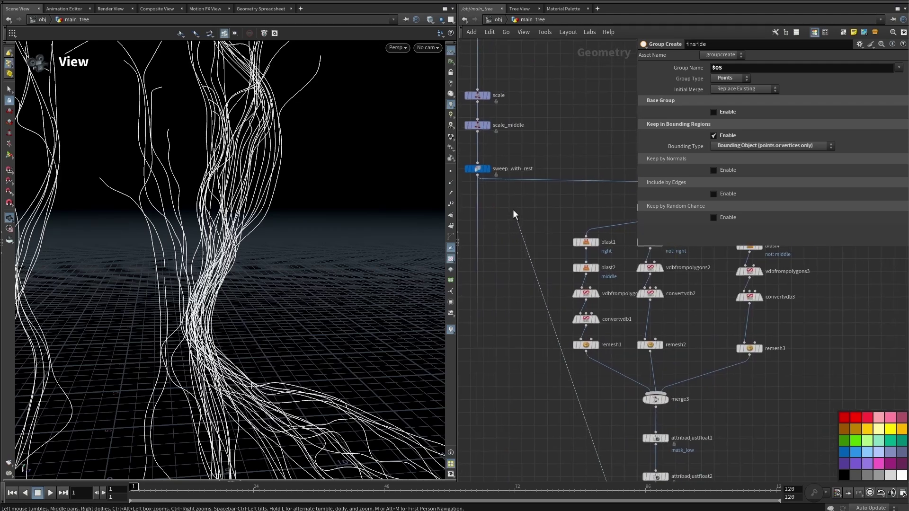
pyautogui.click(579, 197)
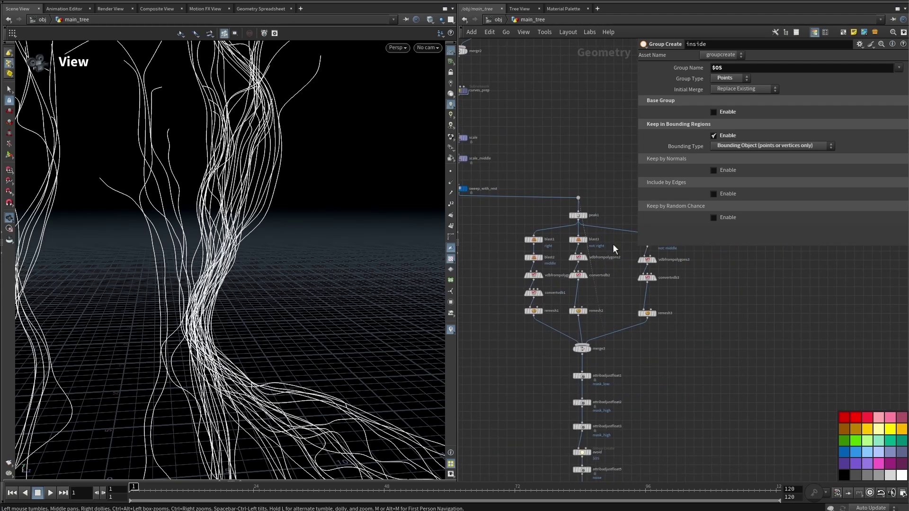
pyautogui.moveTo(659, 365); pyautogui.dragTo(594, 319, button='middle')
pyautogui.scroll(-3, 594, 319)
pyautogui.press('c')
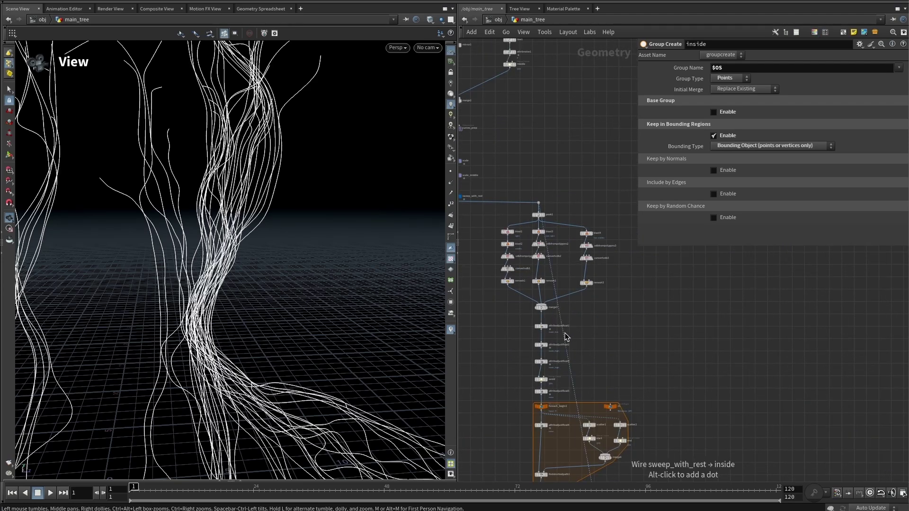
pyautogui.keyDown('alt'); pyautogui.moveTo(564, 334); pyautogui.dragTo(681, 255); pyautogui.keyUp('alt')
pyautogui.moveTo(709, 307); pyautogui.dragTo(687, 315, button='middle')
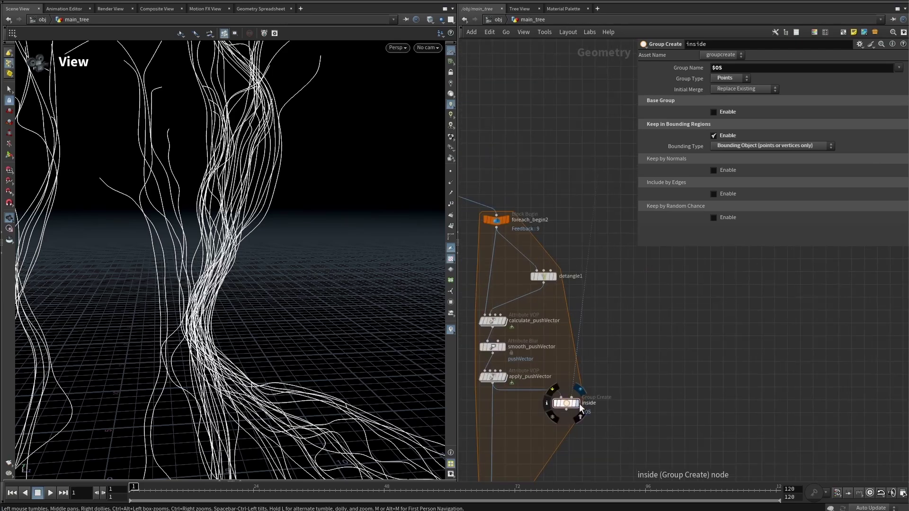
# Display the inside node and examine which curve points are grouped within the tree mesh
pyautogui.click(578, 403)
pyautogui.moveTo(629, 380); pyautogui.dragTo(558, 423)
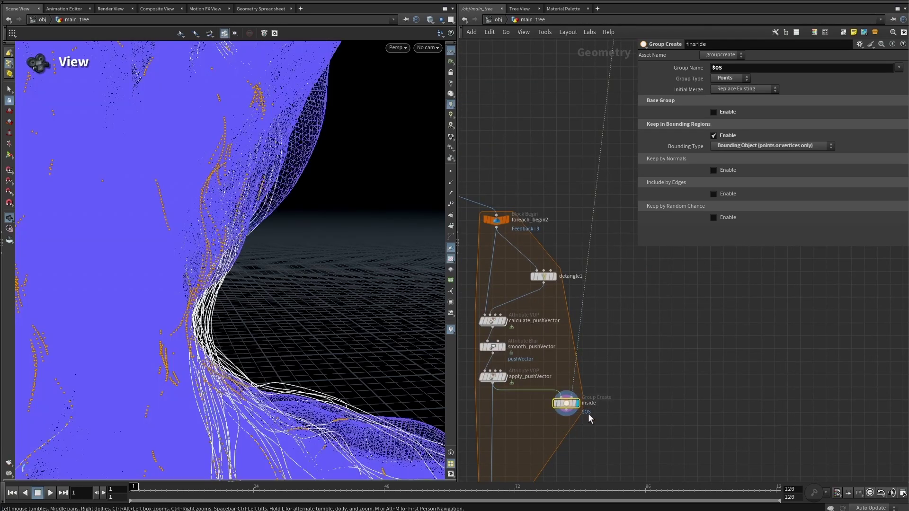
pyautogui.moveTo(213, 273); pyautogui.dragTo(185, 265)
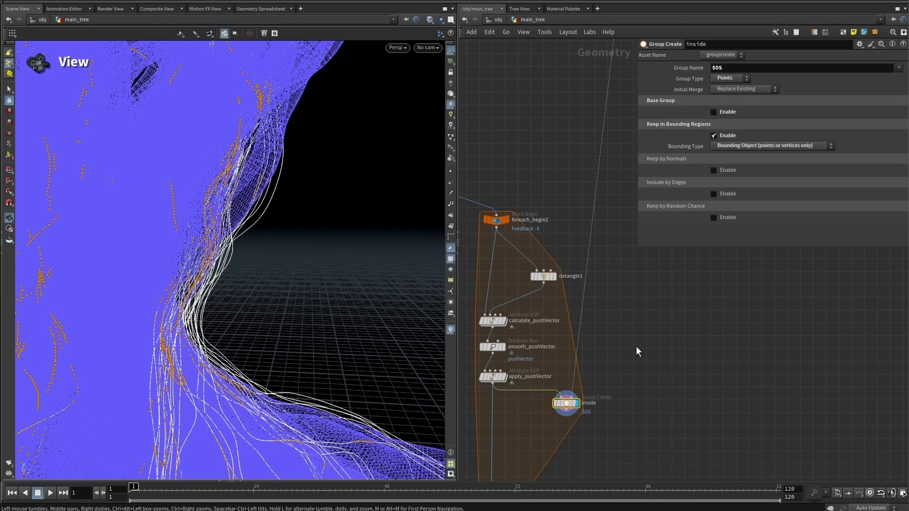
# Insert a VDB from Polygons node on the wire from sweep_with_rest to inside and display it
pyautogui.press('Tab')
pyautogui.write('vd')
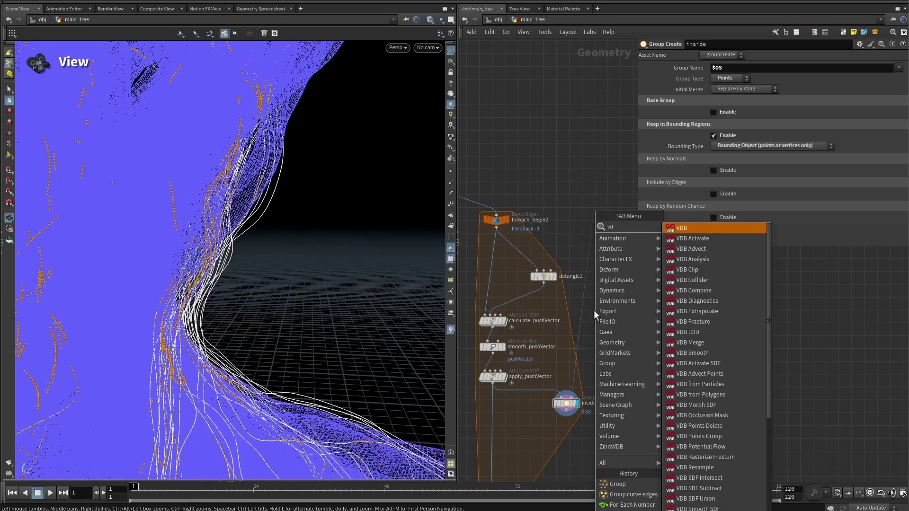
pyautogui.write('b')
pyautogui.scroll(2, 578, 316)
pyautogui.write('from')
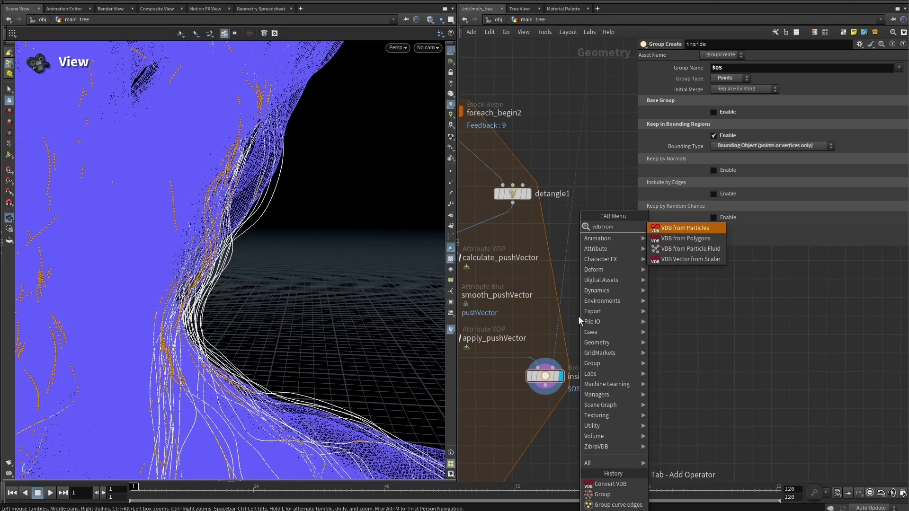
pyautogui.press('Down')
pyautogui.press('Return')
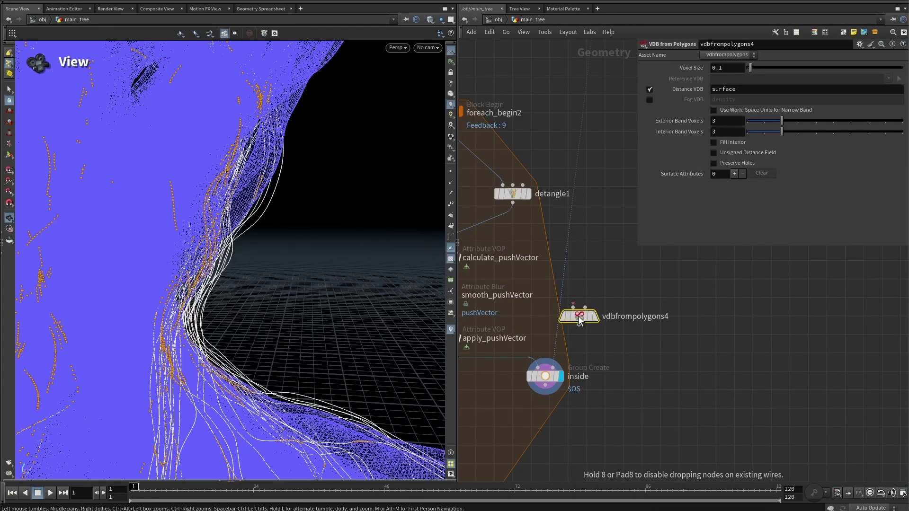
pyautogui.click(559, 261)
pyautogui.moveTo(560, 261); pyautogui.dragTo(605, 242)
pyautogui.click(620, 242)
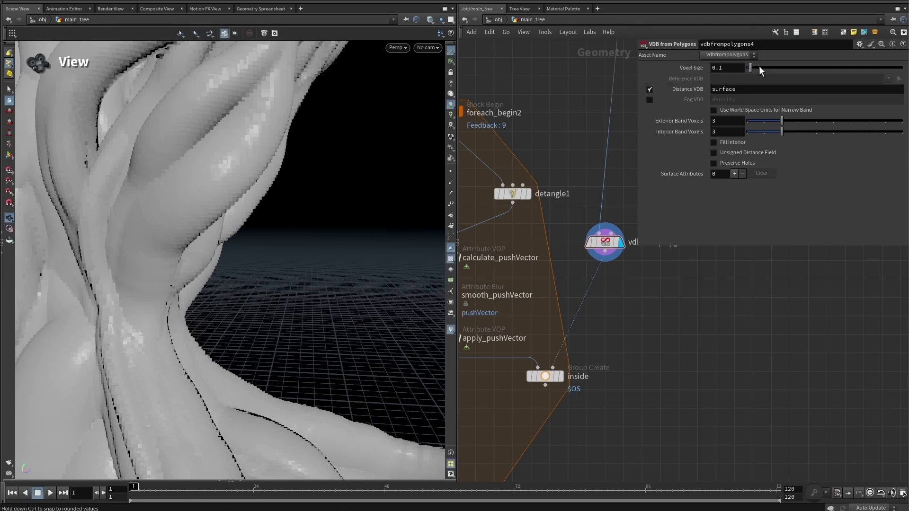
# Try a voxel size of 0.41 on vdbfrompolygons4 and return it to 0.1
pyautogui.click(794, 67)
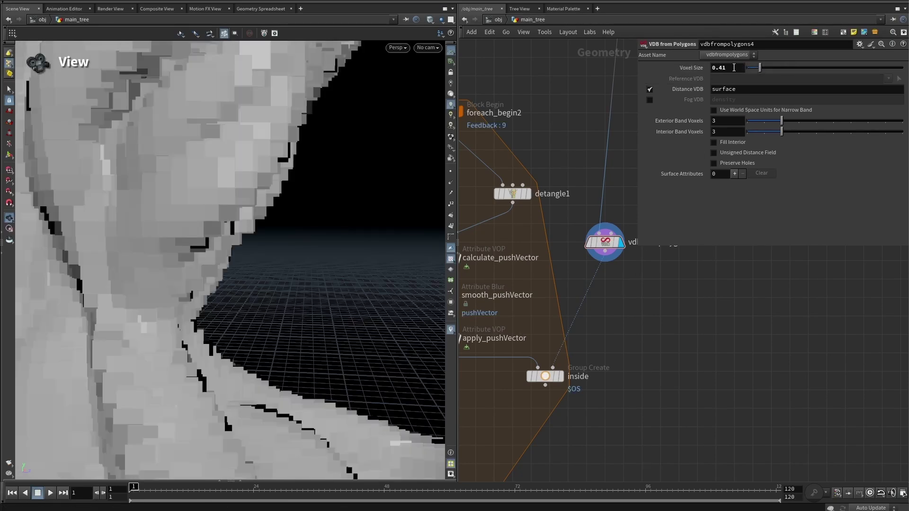
pyautogui.moveTo(718, 69); pyautogui.dragTo(730, 66)
pyautogui.write('1')
pyautogui.press('Return')
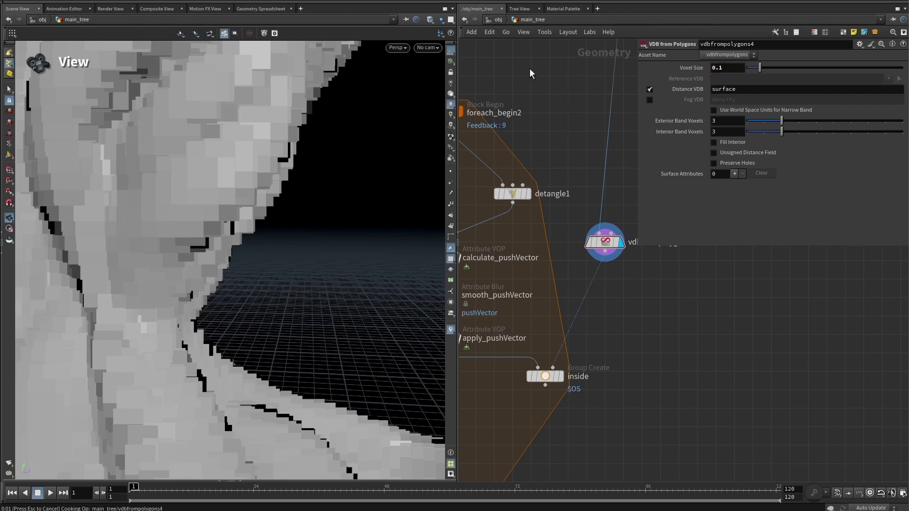
pyautogui.moveTo(529, 68); pyautogui.dragTo(565, 153, button='middle')
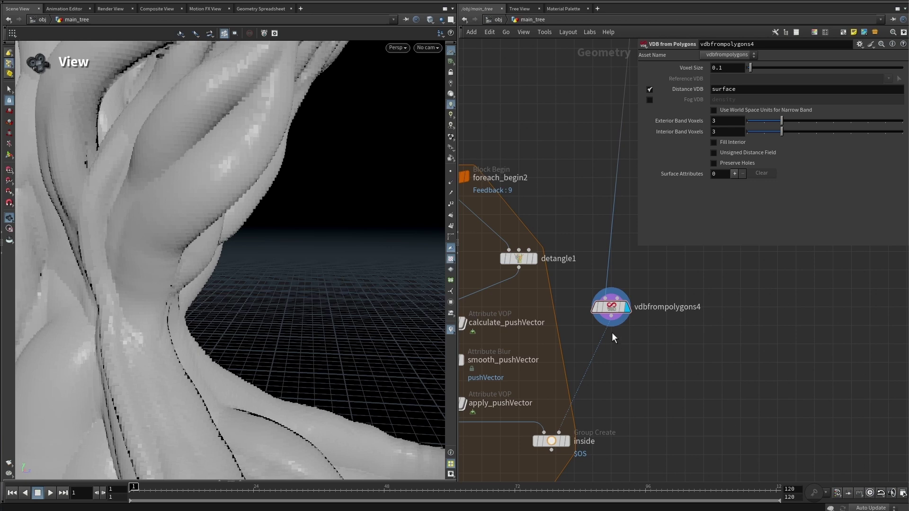
# Add a Convert VDB node on the output of vdbfrompolygons4
pyautogui.press('Tab')
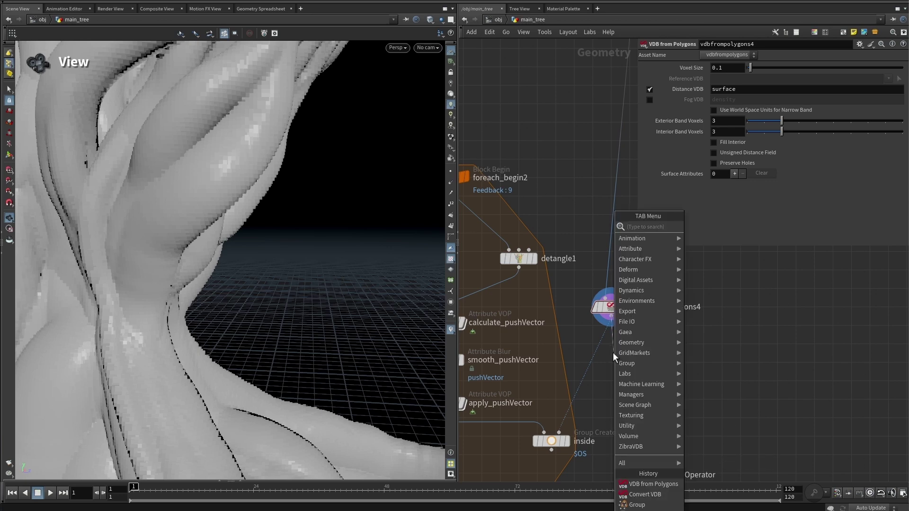
pyautogui.write('vdb c')
pyautogui.press('Down')
pyautogui.press('Down')
pyautogui.press('Down')
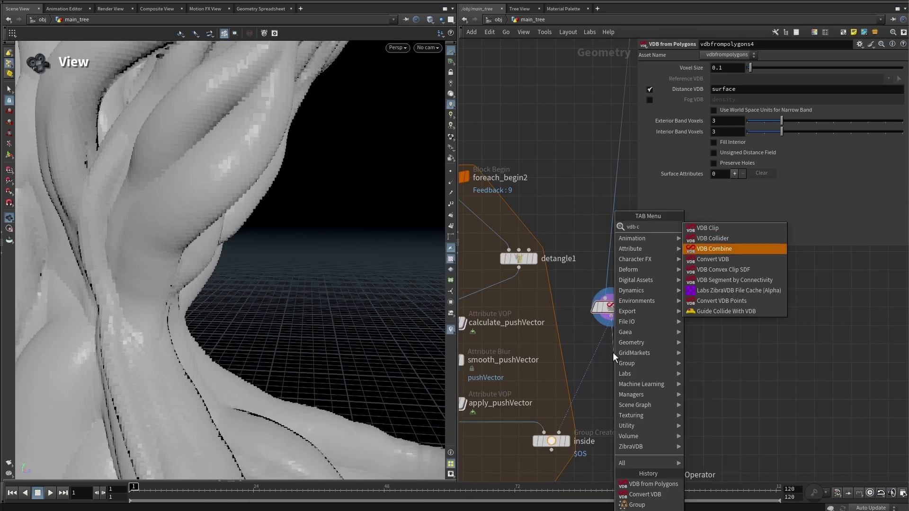
pyautogui.press('Return')
pyautogui.click(614, 353)
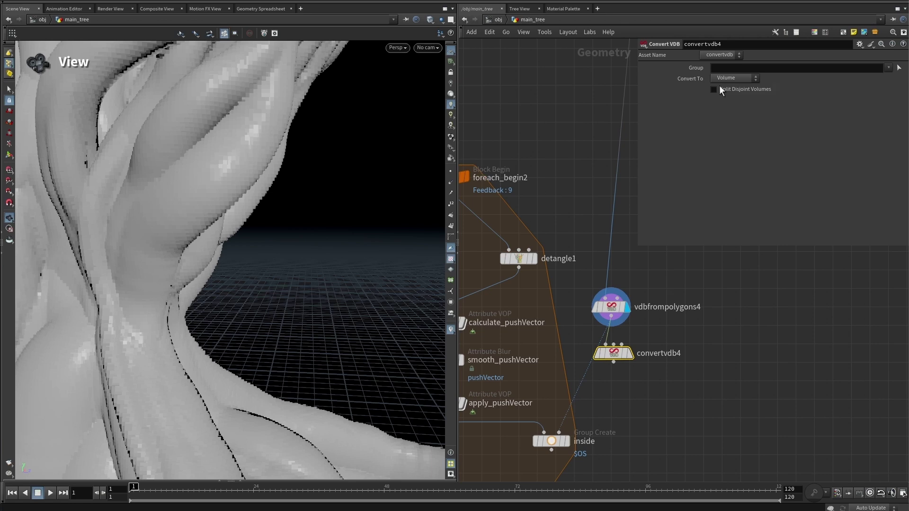
# Set convertvdb4 to convert to Polygons, feed it into the inside node's bounding input and display it
pyautogui.click(734, 79)
pyautogui.click(734, 109)
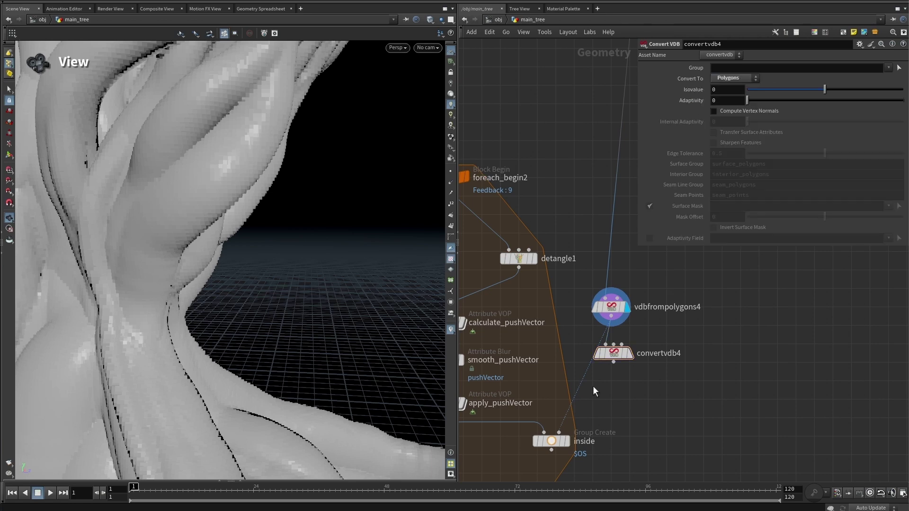
pyautogui.click(630, 353)
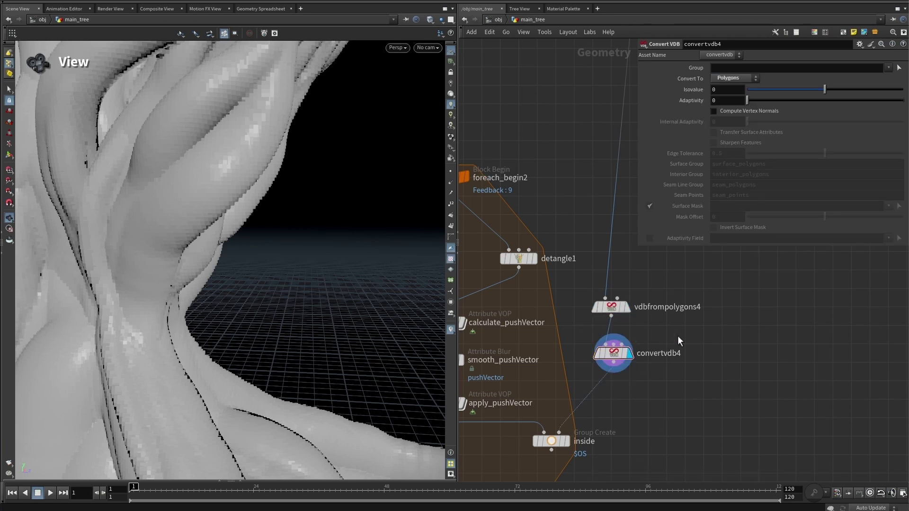
# Inspect the converted tree mesh, then display the inside node and examine which curve points are grouped
pyautogui.moveTo(251, 254); pyautogui.dragTo(174, 296, button='right')
pyautogui.moveTo(175, 296); pyautogui.dragTo(250, 296)
pyautogui.click(567, 442)
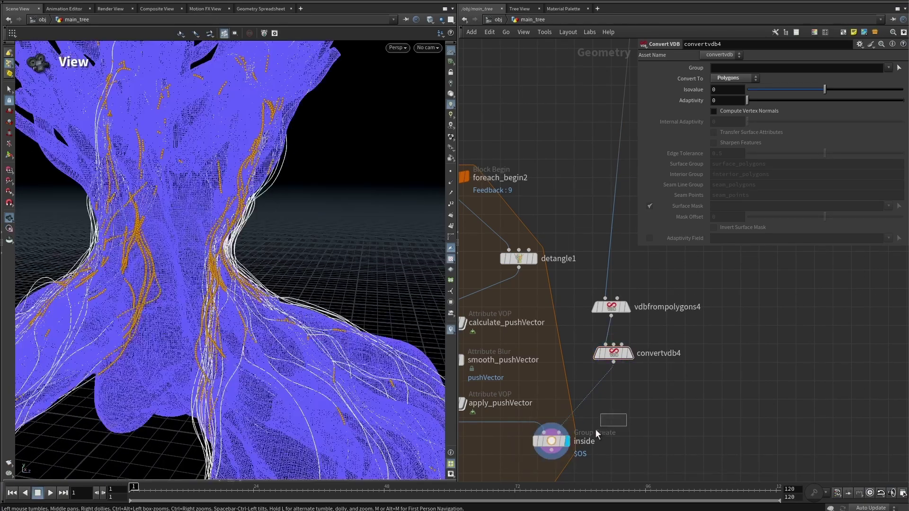
pyautogui.moveTo(240, 261)
pyautogui.mouseDown()
pyautogui.moveTo(189, 228)
pyautogui.moveTo(223, 203)
pyautogui.moveTo(269, 219)
pyautogui.moveTo(195, 251)
pyautogui.moveTo(235, 228)
pyautogui.moveTo(263, 279)
pyautogui.moveTo(276, 274)
pyautogui.moveTo(278, 233)
pyautogui.moveTo(235, 288)
pyautogui.moveTo(233, 266)
pyautogui.mouseUp()
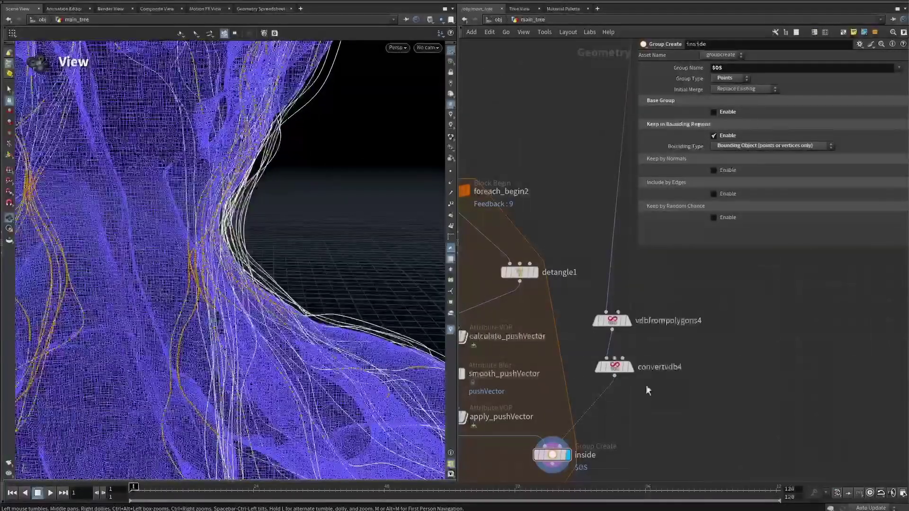
# Add a Ray node after the inside group node and set its method to Minimum Distance
pyautogui.moveTo(619, 465); pyautogui.dragTo(630, 290, button='middle')
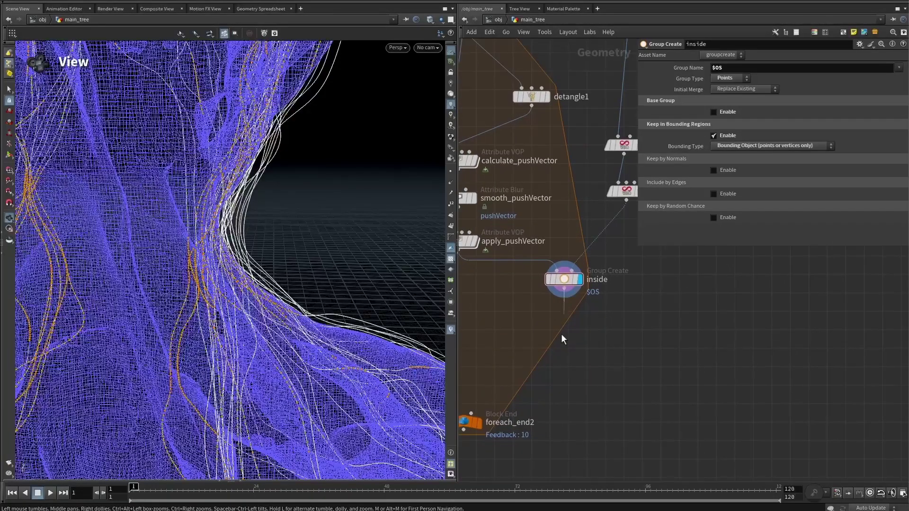
pyautogui.press('Tab')
pyautogui.write('ray')
pyautogui.press('Return')
pyautogui.click(553, 345)
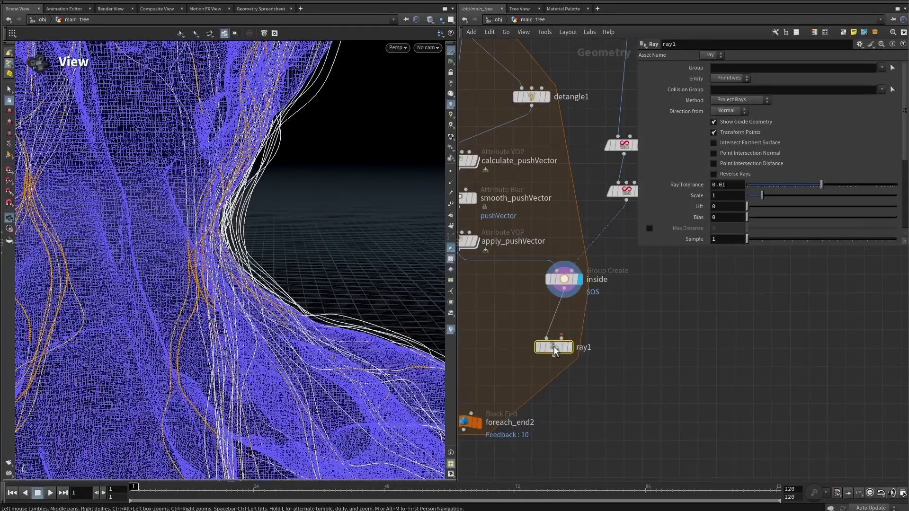
pyautogui.click(738, 100)
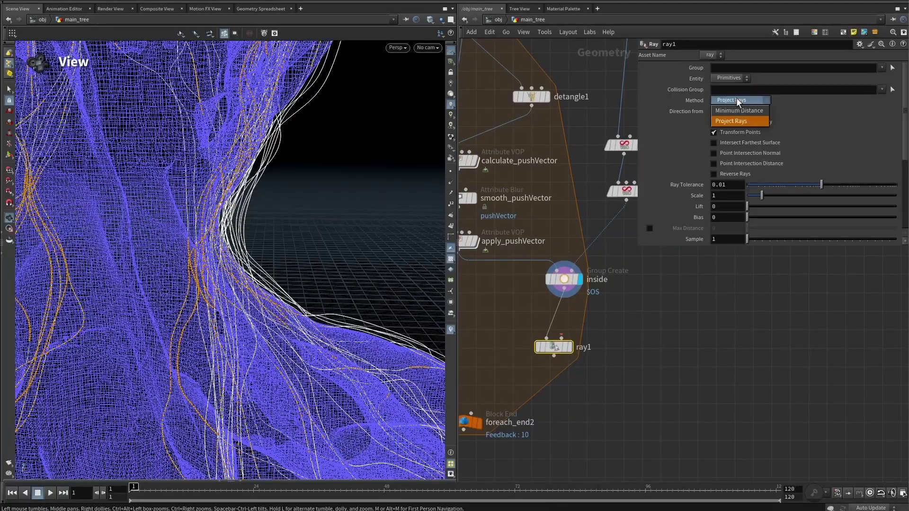
pyautogui.click(741, 111)
# Wire convertvdb4 into the collision input of ray1 and display ray1
pyautogui.moveTo(663, 314); pyautogui.dragTo(614, 327, button='middle')
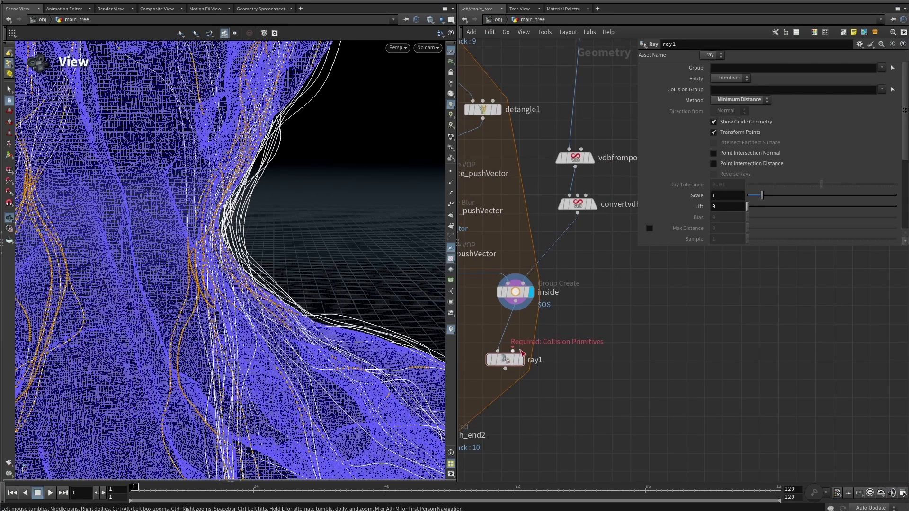
pyautogui.moveTo(507, 360); pyautogui.dragTo(553, 370)
pyautogui.click(560, 361)
pyautogui.click(583, 227)
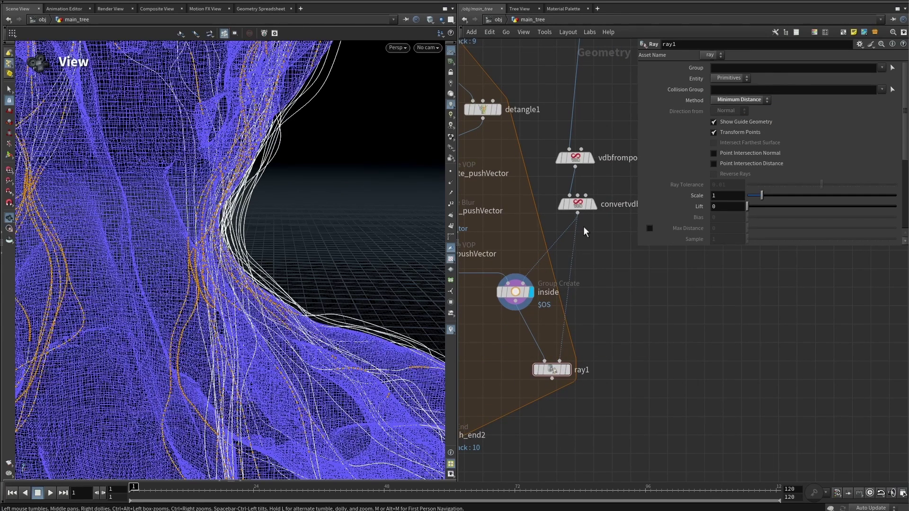
pyautogui.click(569, 370)
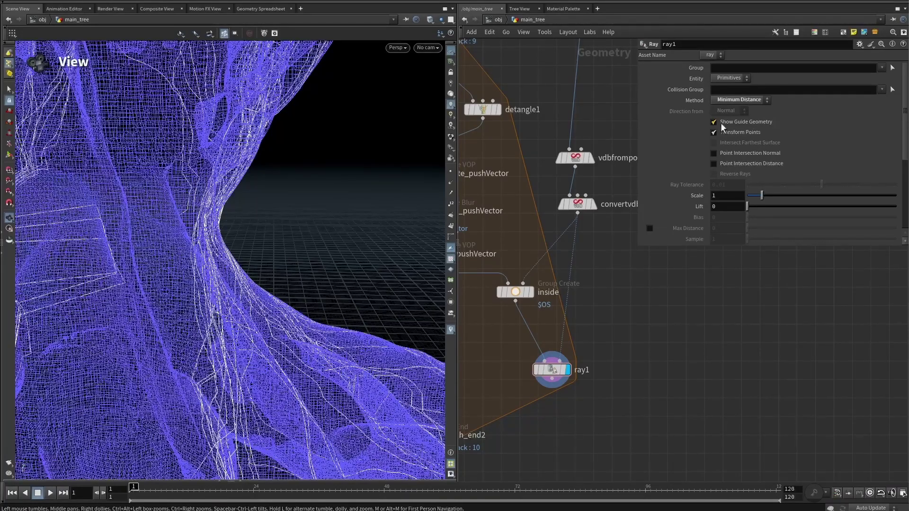
# Restrict ray1 to the inside group and turn off Show Guide Geometry
pyautogui.click(882, 67)
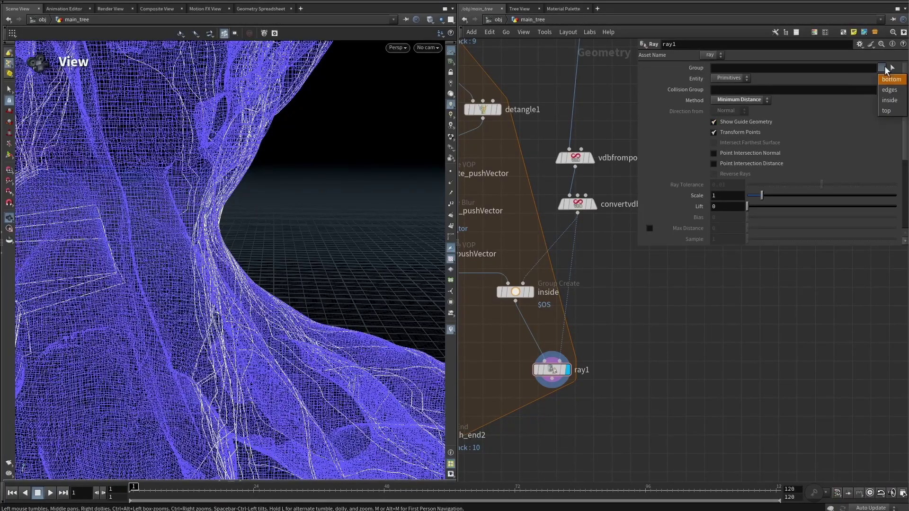
pyautogui.click(889, 100)
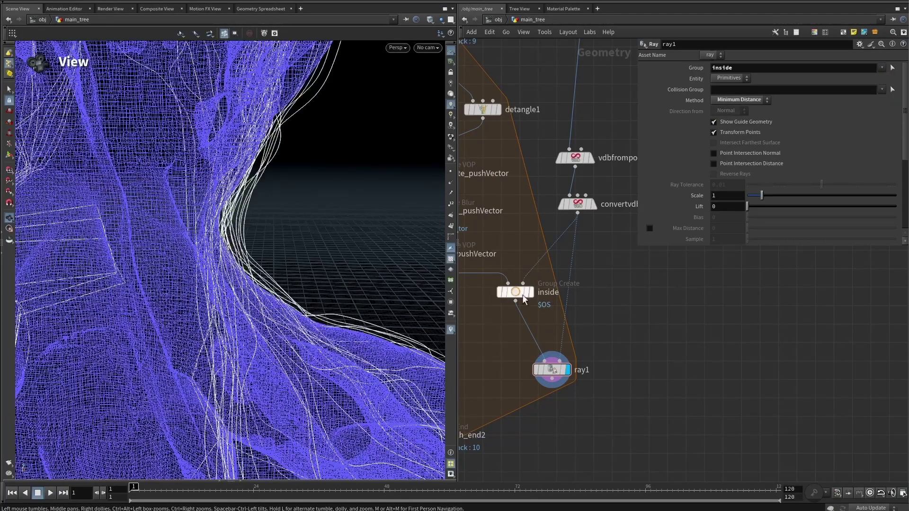
pyautogui.click(750, 122)
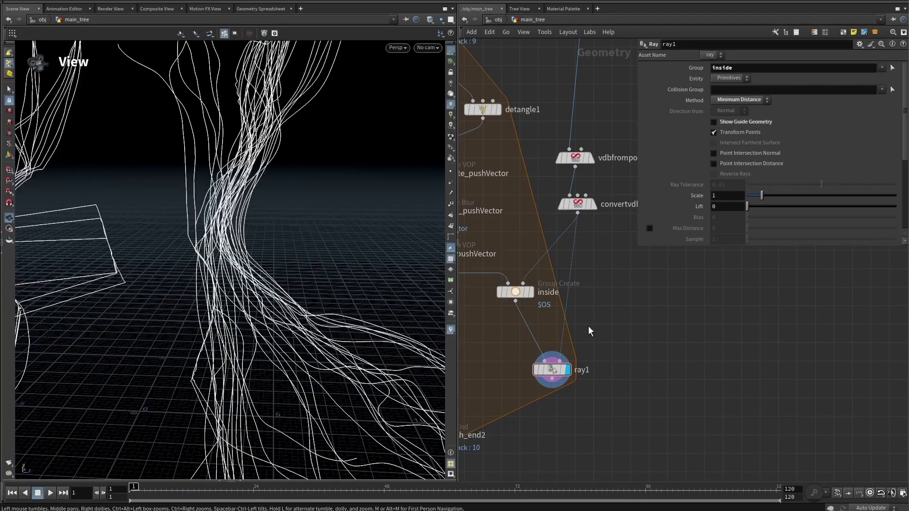
# Toggle the bypass of ray1 repeatedly to compare the branch curves with and without the projection
pyautogui.click(533, 351)
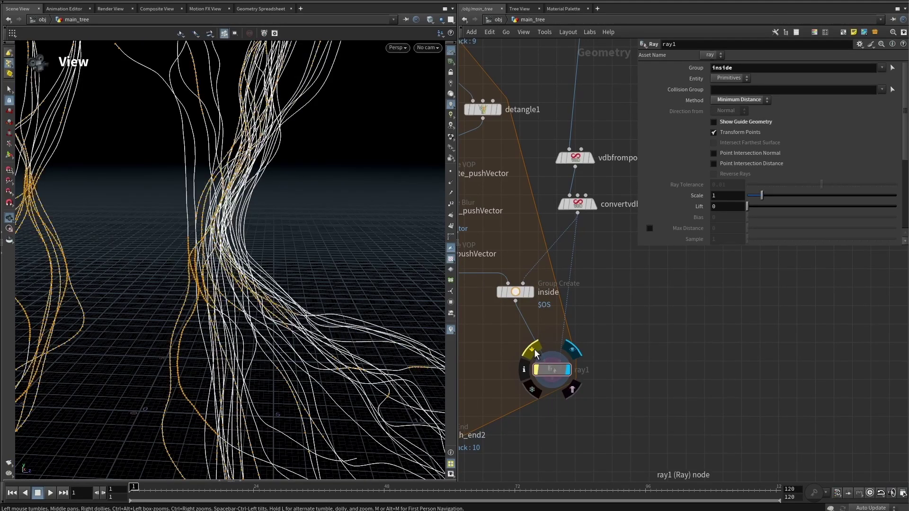
pyautogui.click(534, 351)
pyautogui.click(534, 350)
pyautogui.click(535, 350)
pyautogui.click(534, 350)
pyautogui.click(534, 350)
pyautogui.click(535, 351)
pyautogui.click(534, 352)
pyautogui.moveTo(293, 308); pyautogui.dragTo(152, 265)
# Enable Create Point Group on ray1 with rayHitGroup as the ray hit group
pyautogui.moveTo(567, 410); pyautogui.dragTo(585, 313, button='middle')
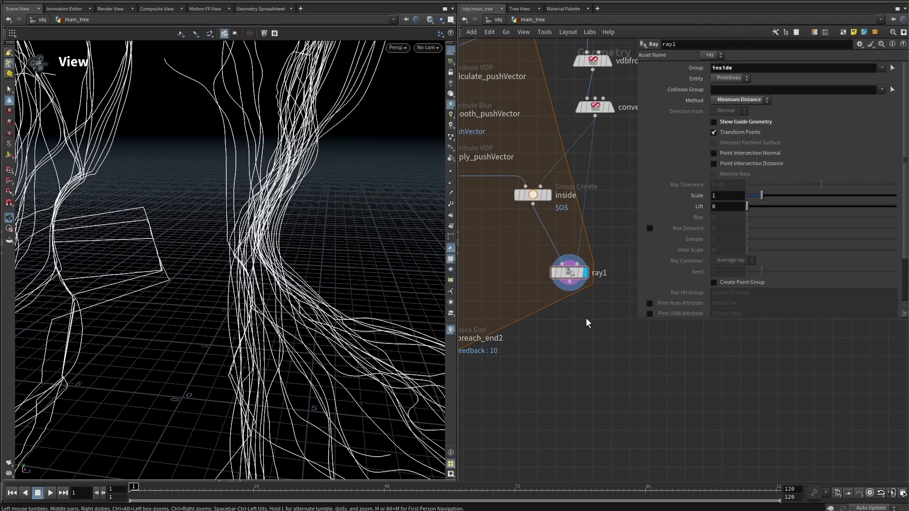
pyautogui.click(713, 282)
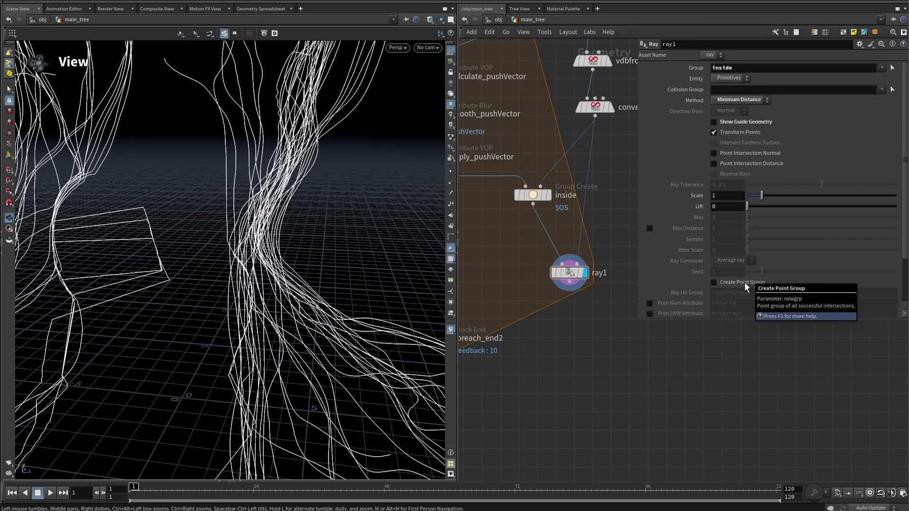
pyautogui.doubleClick(732, 294)
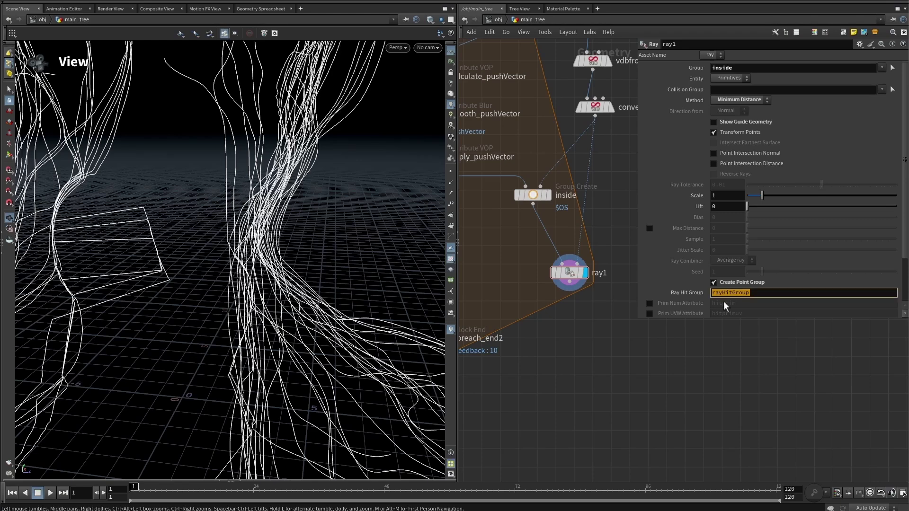
# Add and display an Attribute Blur node after ray1, limited to the rayHitGroup points
pyautogui.press('Tab')
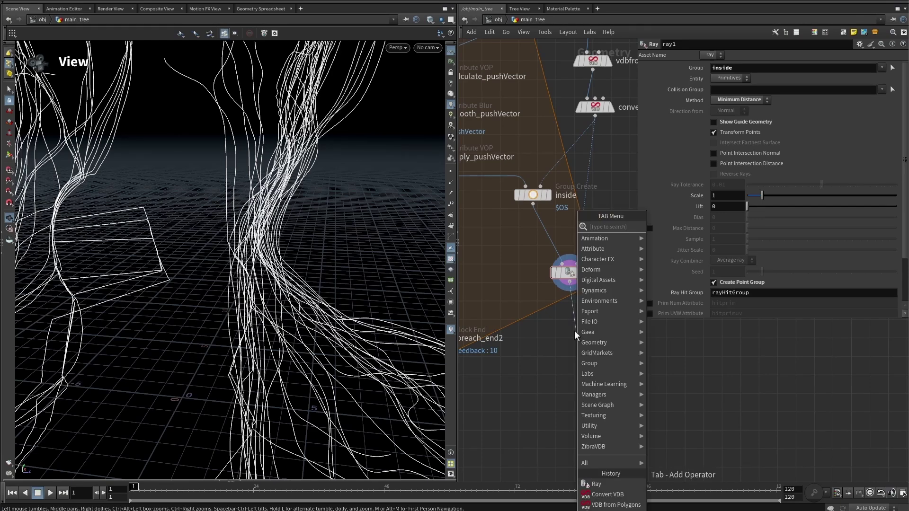
pyautogui.write('att')
pyautogui.press('Return')
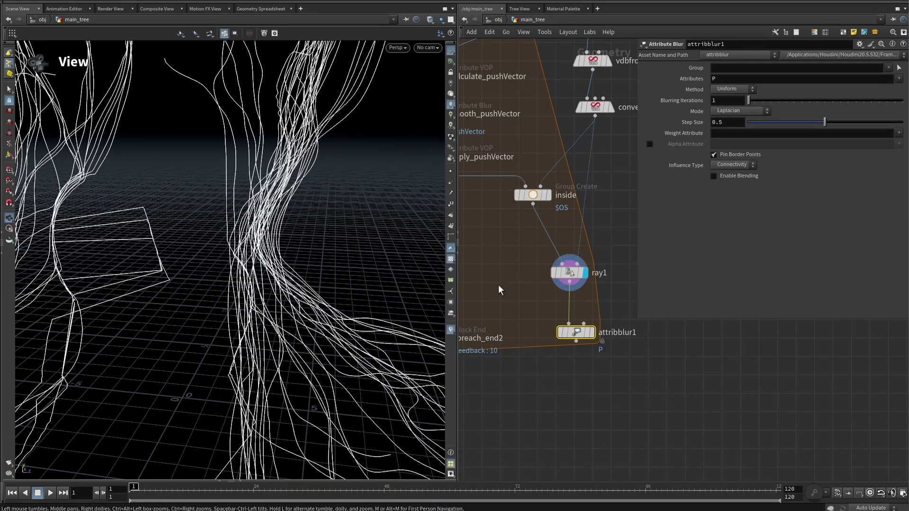
pyautogui.click(888, 67)
pyautogui.click(876, 112)
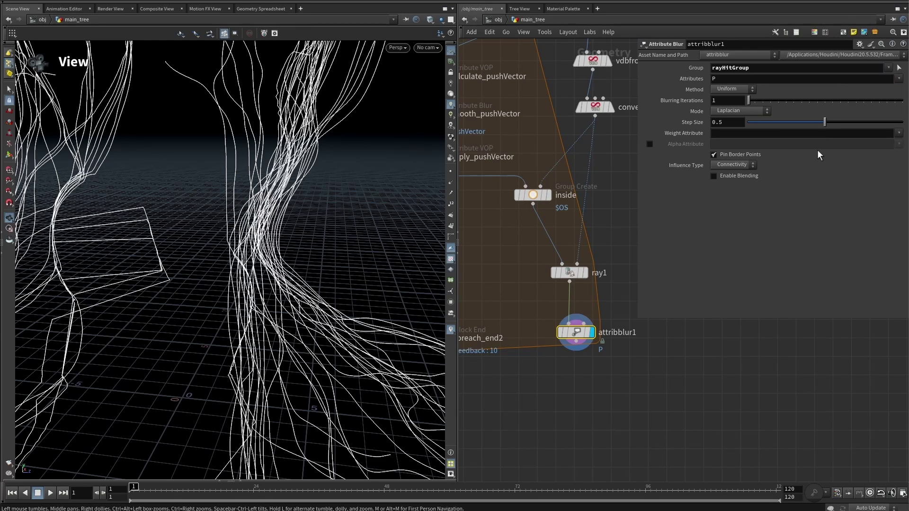
# Turn off Pin Border Points on attribblur1 and set Blurring Iterations to 10
pyautogui.moveTo(720, 100); pyautogui.dragTo(631, 100)
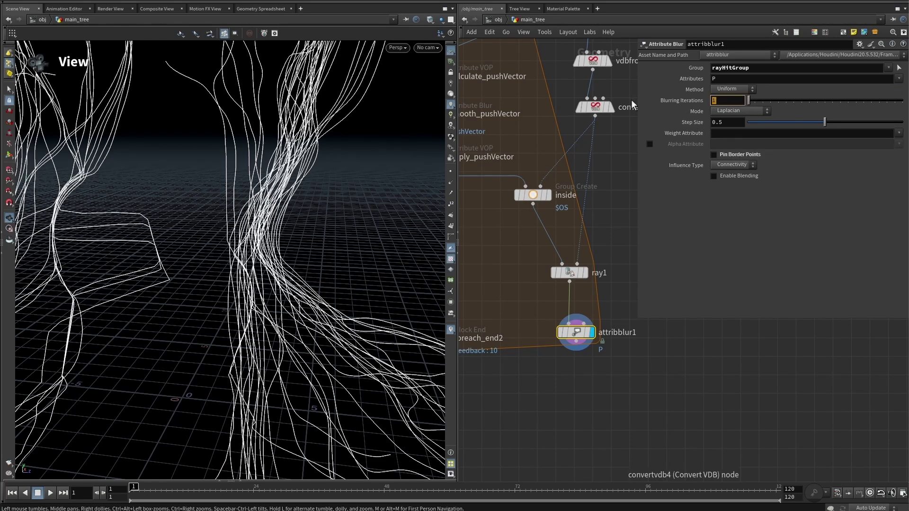
pyautogui.write('10')
pyautogui.press('Return')
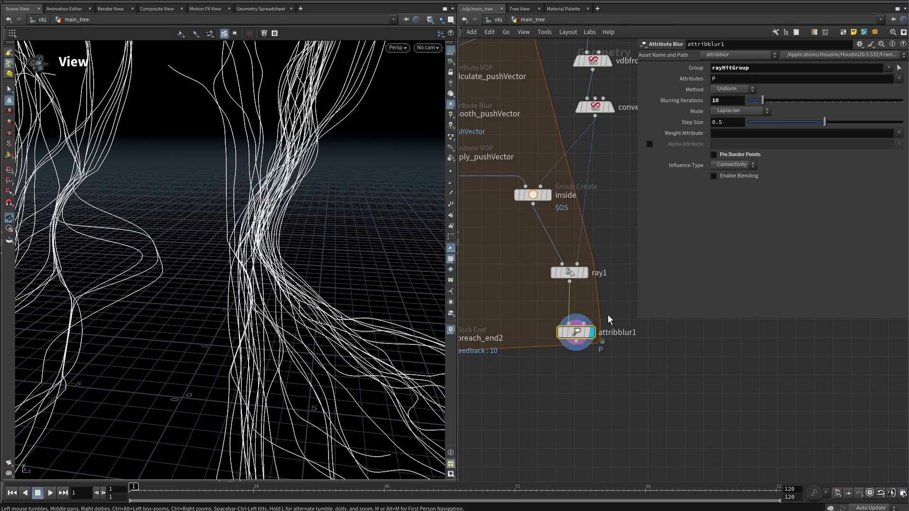
# Move attribblur1 further down and insert a Group Expand node between ray1 and attribblur1
pyautogui.moveTo(575, 335); pyautogui.dragTo(573, 367)
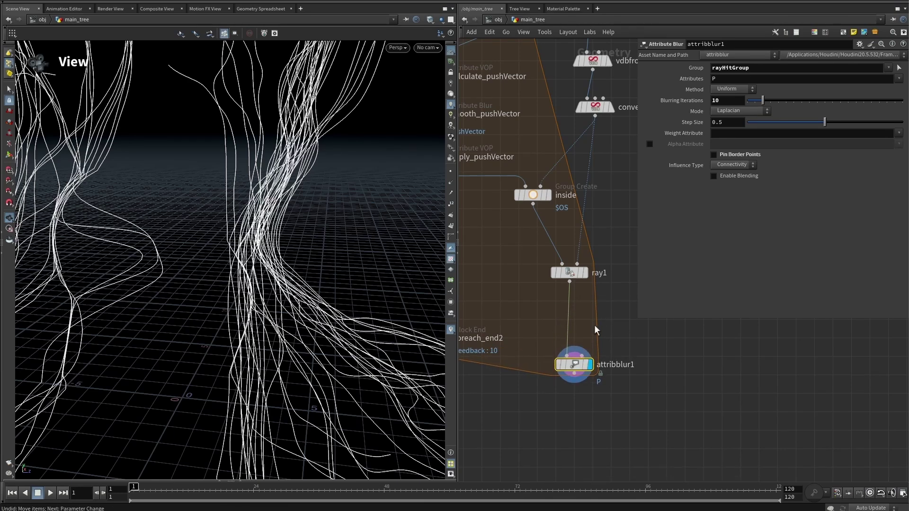
pyautogui.click(588, 305)
pyautogui.press('Tab')
pyautogui.write('grou')
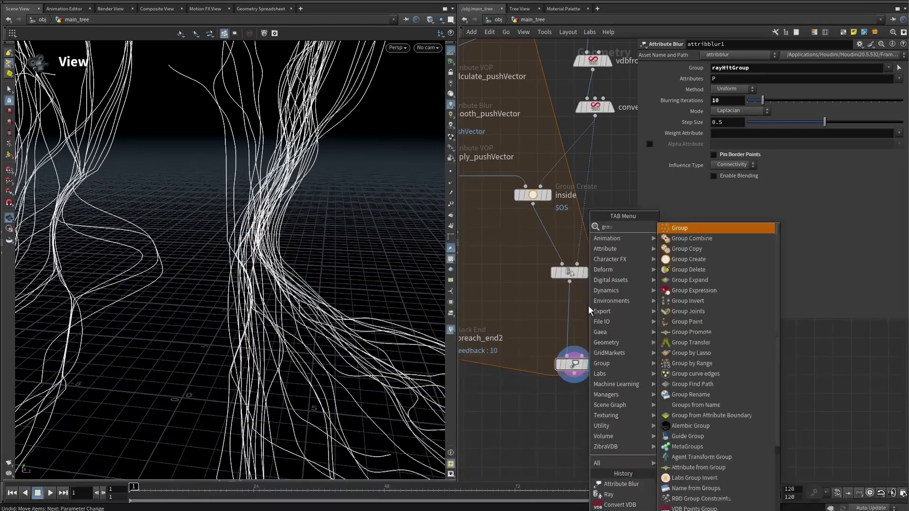
pyautogui.write('p ex')
pyautogui.press('Return')
pyautogui.click(588, 305)
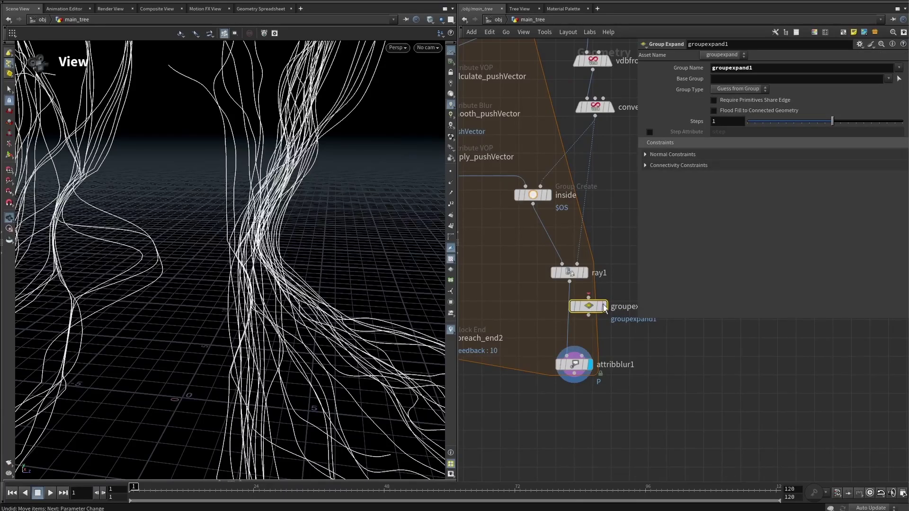
pyautogui.moveTo(604, 308); pyautogui.dragTo(569, 316)
# Set both the base group and the group name of groupexpand1 to rayHitGroup
pyautogui.moveTo(816, 66); pyautogui.dragTo(712, 71)
pyautogui.press('BackSpace')
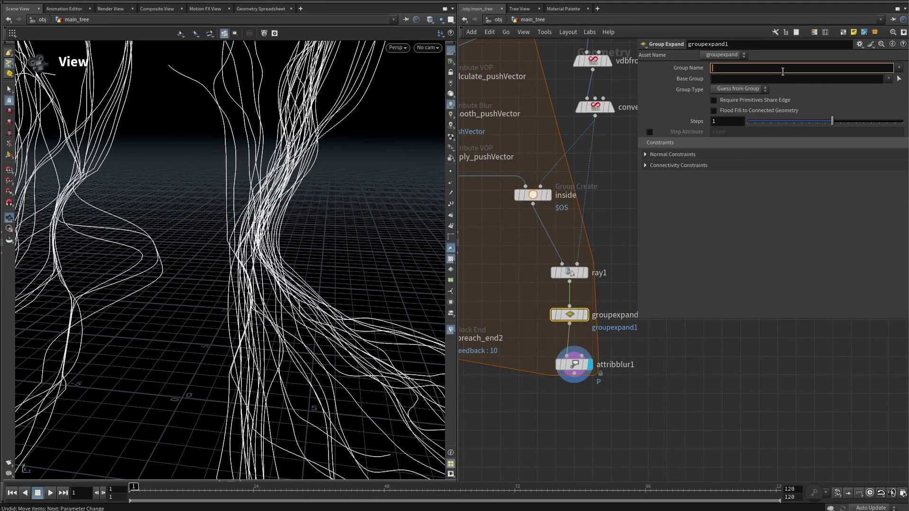
pyautogui.click(888, 78)
pyautogui.click(866, 122)
pyautogui.click(898, 68)
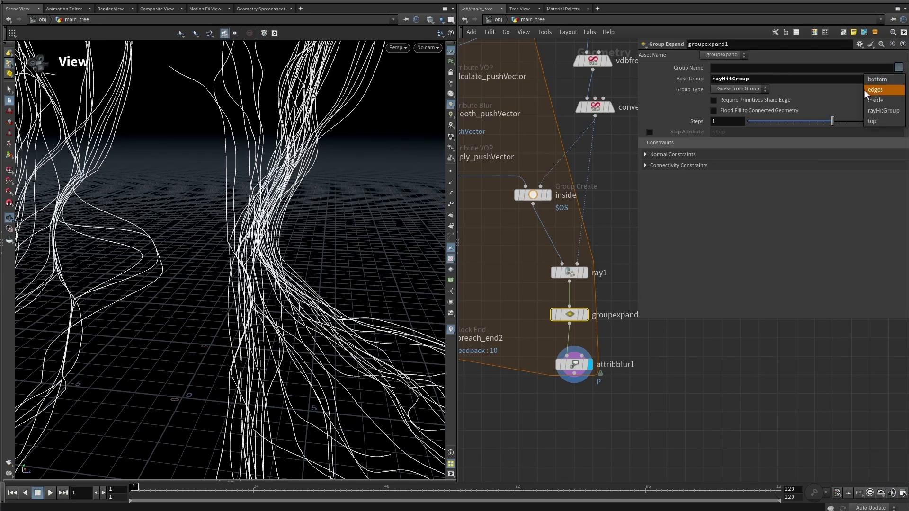
pyautogui.click(876, 111)
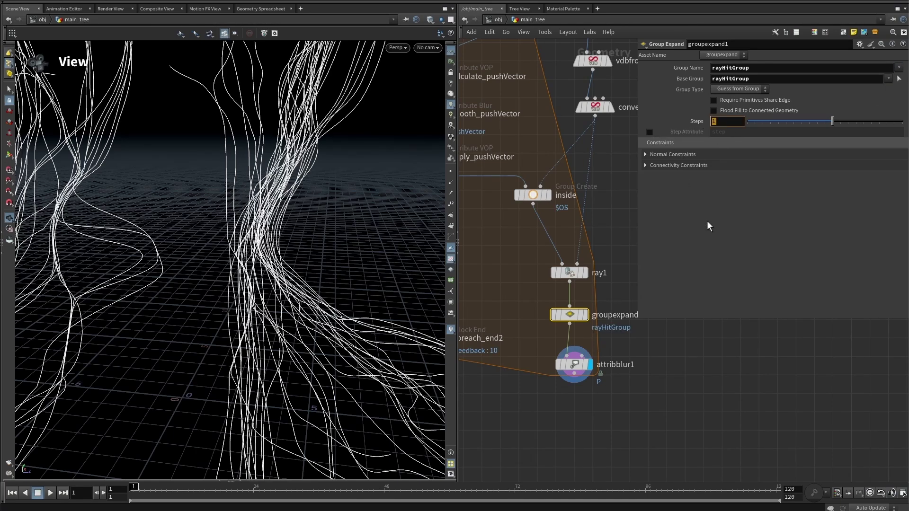
# Display groupexpand1 and set its expansion steps to 2, finishing with attribblur1 displayed
pyautogui.click(586, 315)
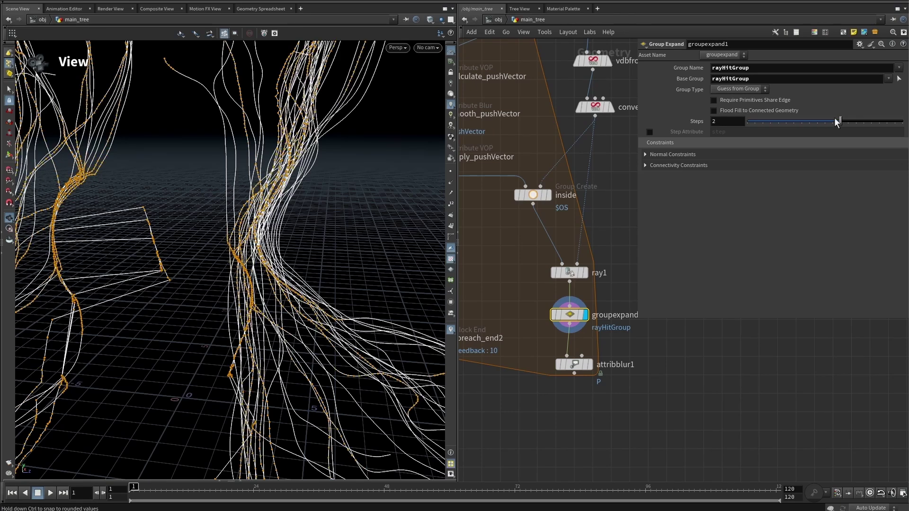
pyautogui.moveTo(834, 117); pyautogui.dragTo(836, 117)
pyautogui.click(590, 364)
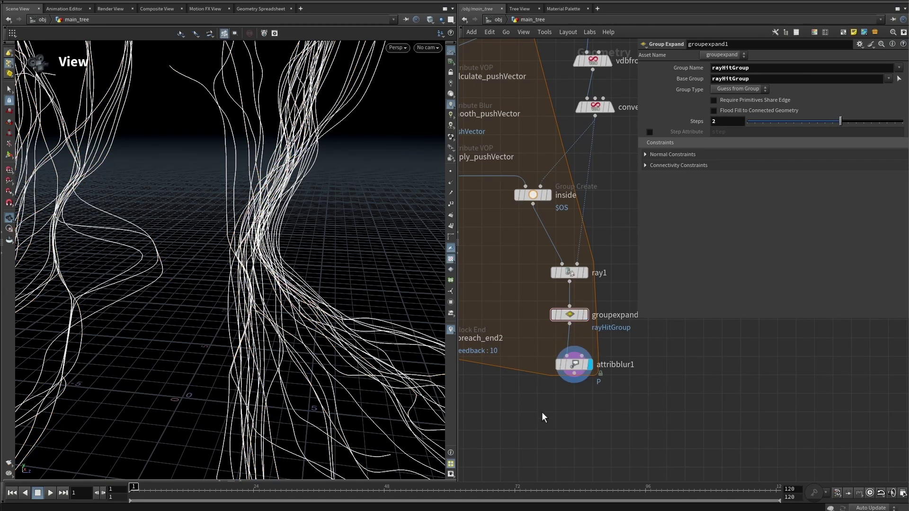
pyautogui.scroll(-3, 549, 393)
pyautogui.moveTo(523, 303); pyautogui.dragTo(533, 408)
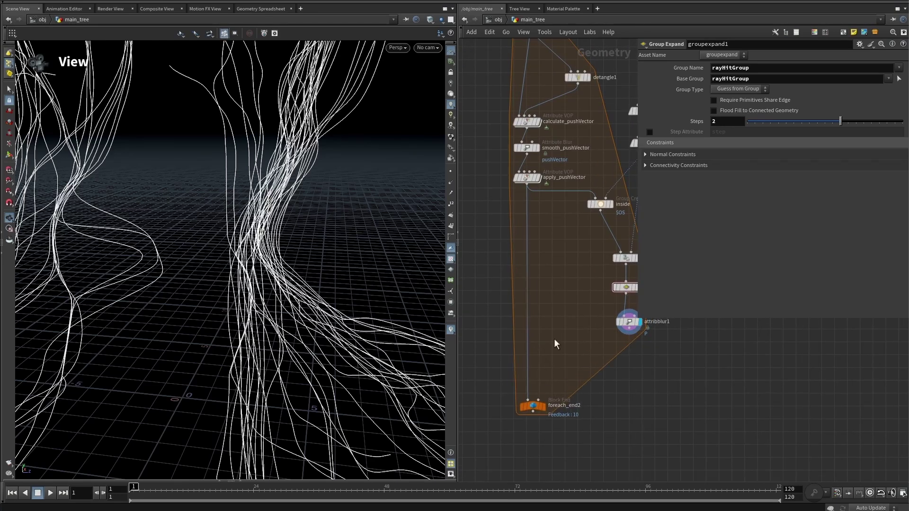
pyautogui.moveTo(554, 339); pyautogui.dragTo(529, 399, button='middle')
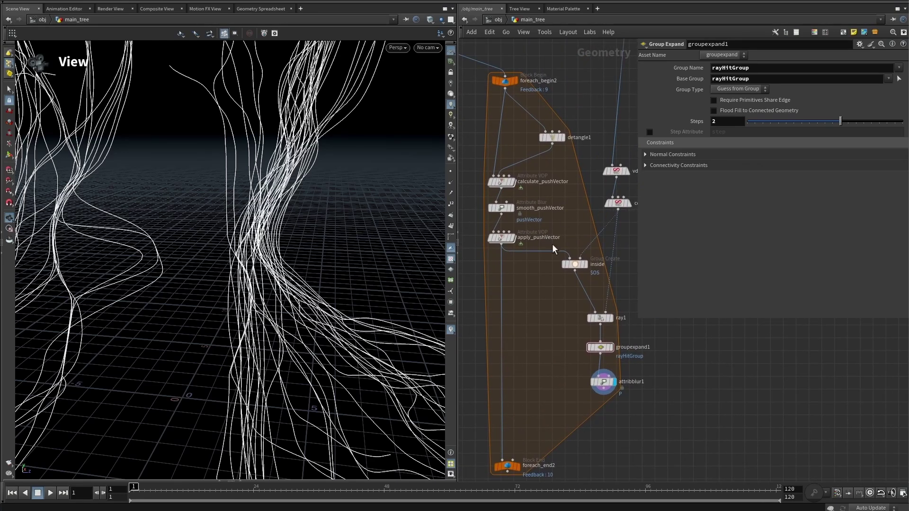
# Insert a Switch node between apply_pushVector and foreach_end2 with attribblur1 as its second input, and display the switch
pyautogui.moveTo(538, 318); pyautogui.dragTo(541, 253, button='middle')
pyautogui.press('Tab')
pyautogui.write('swi')
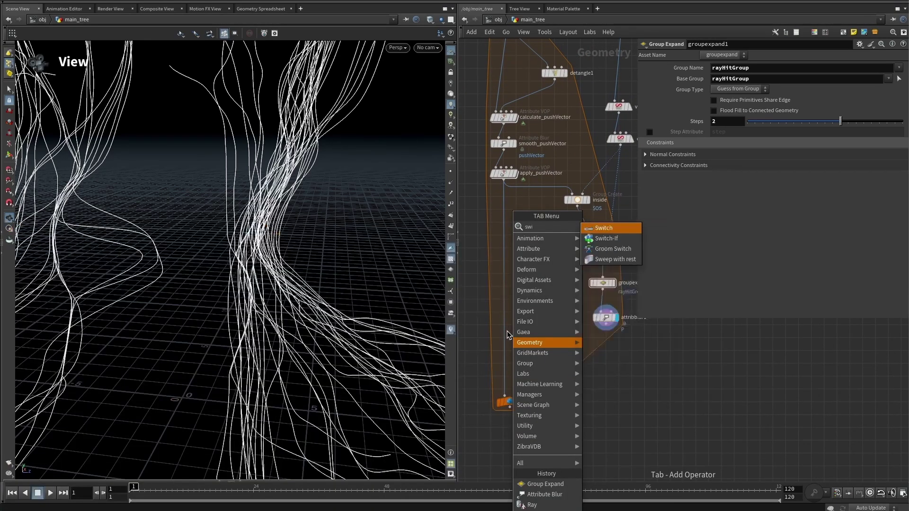
pyautogui.press('Return')
pyautogui.click(507, 334)
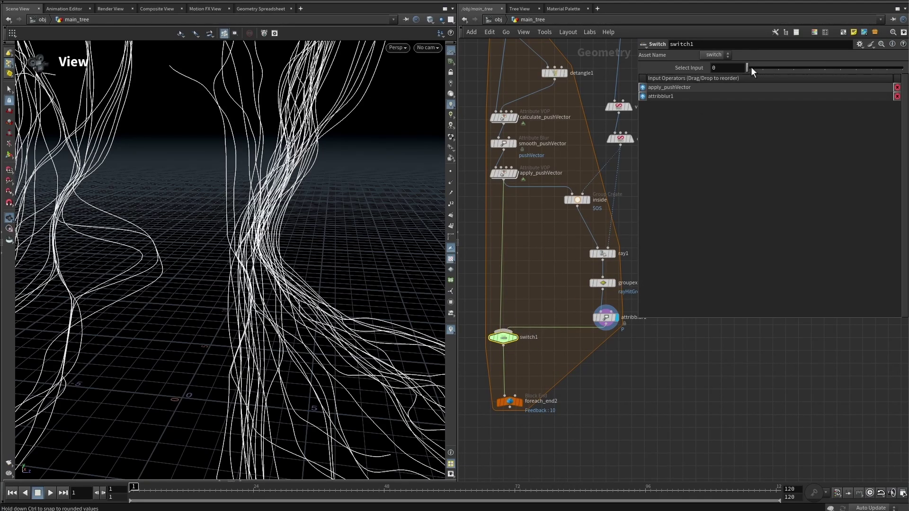
pyautogui.moveTo(750, 67); pyautogui.dragTo(743, 75)
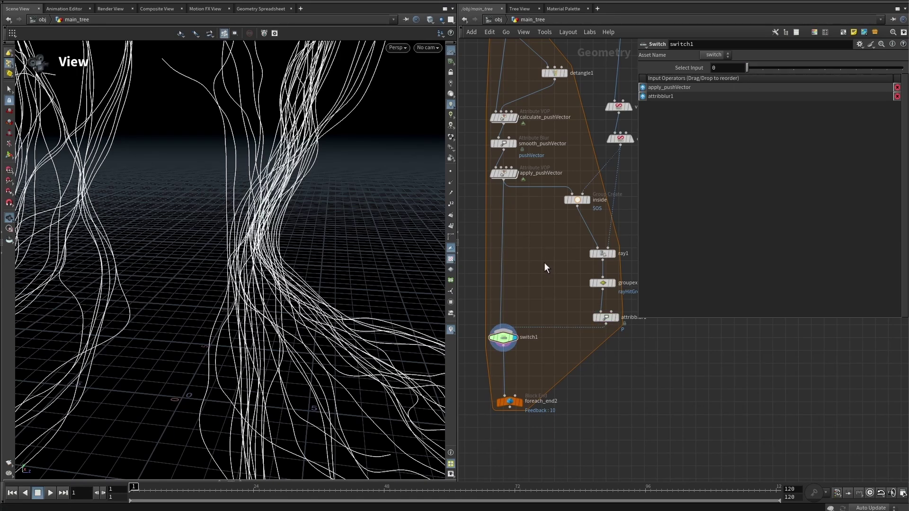
pyautogui.moveTo(544, 262)
pyautogui.mouseDown(button='middle')
pyautogui.moveTo(539, 278)
pyautogui.moveTo(534, 260)
pyautogui.mouseUp(button='middle')
pyautogui.moveTo(529, 306); pyautogui.dragTo(496, 333)
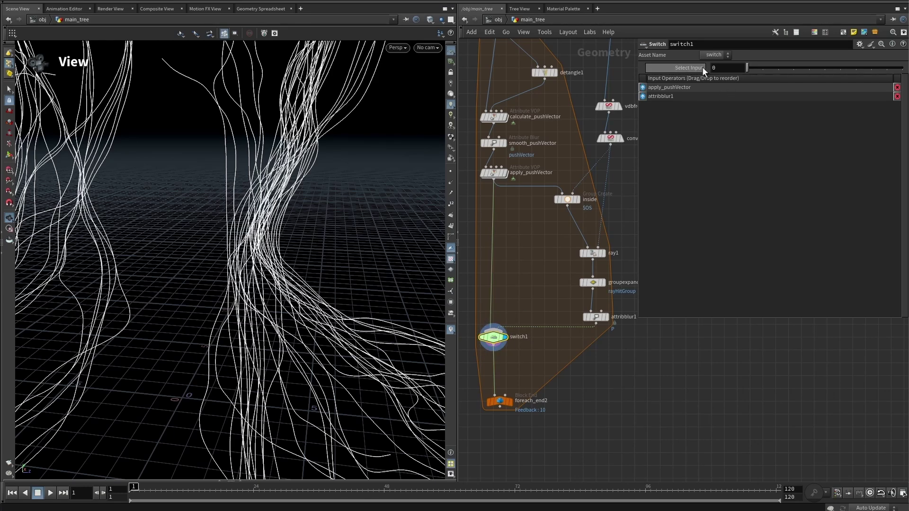
# Insert a Null node above the VDB from Polygons node on the collision branch and rename it col
pyautogui.moveTo(589, 78); pyautogui.dragTo(578, 121, button='middle')
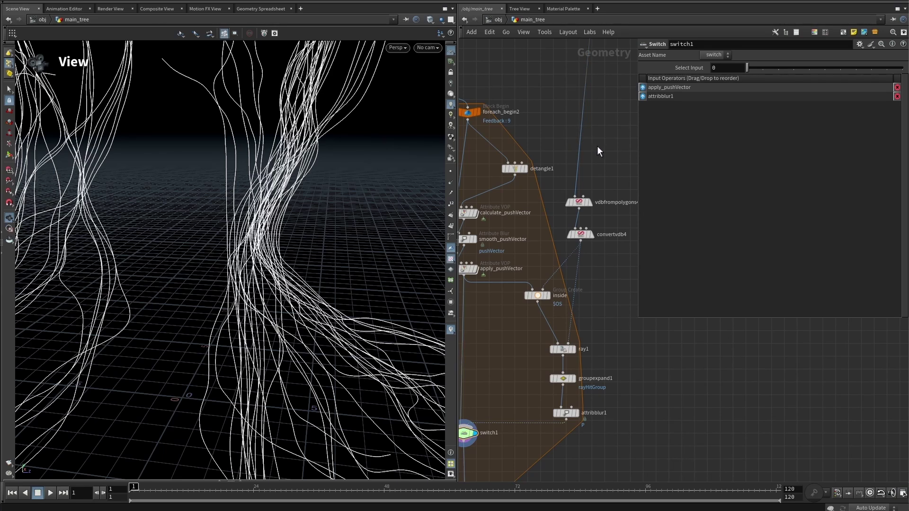
pyautogui.press('Tab')
pyautogui.write('null')
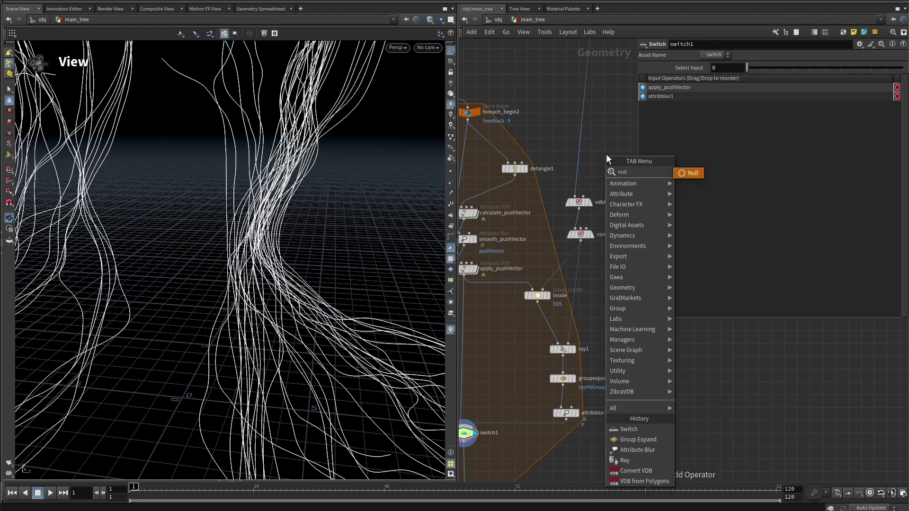
pyautogui.press('Return')
pyautogui.click(605, 154)
pyautogui.moveTo(605, 154); pyautogui.dragTo(580, 159)
pyautogui.doubleClick(595, 159)
pyautogui.write('col')
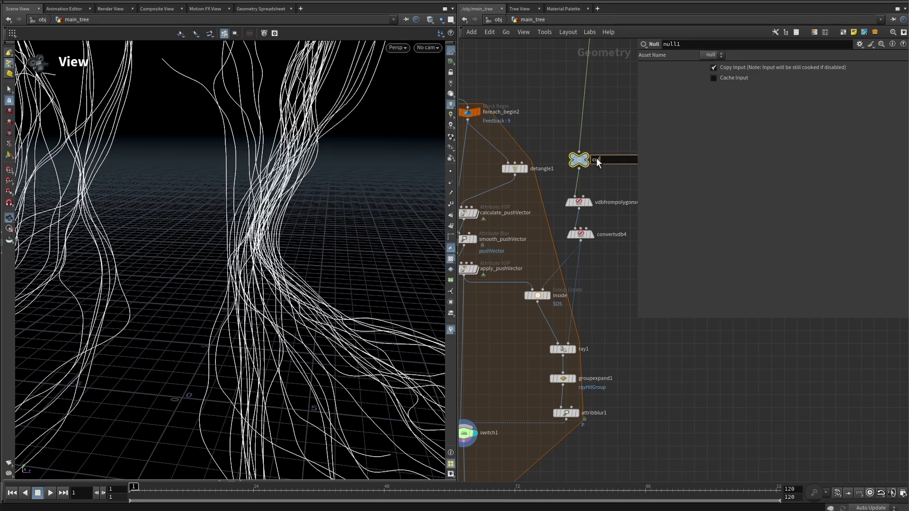
pyautogui.press('Return')
# Set switch1's Select Input to the expression npoints("../col/")
pyautogui.moveTo(486, 450); pyautogui.dragTo(563, 423, button='middle')
pyautogui.moveTo(559, 422); pyautogui.dragTo(525, 383)
pyautogui.click(721, 67)
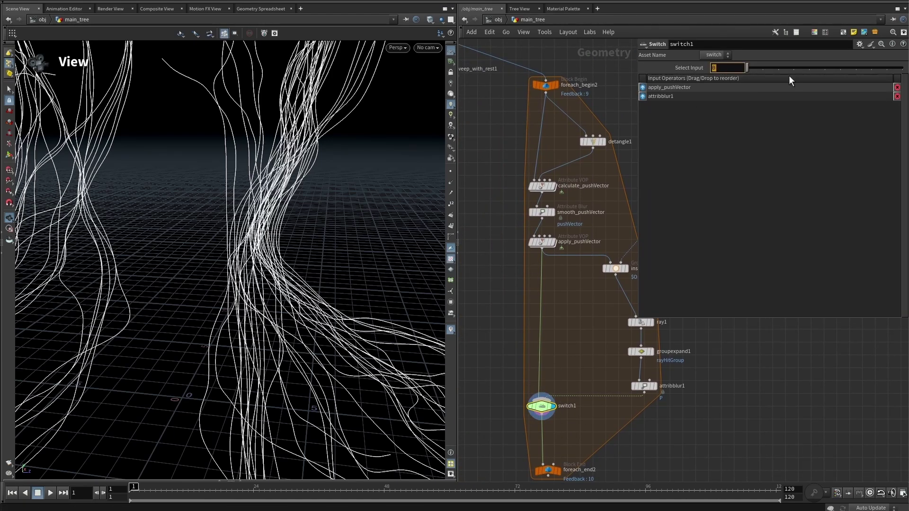
pyautogui.write('npoin')
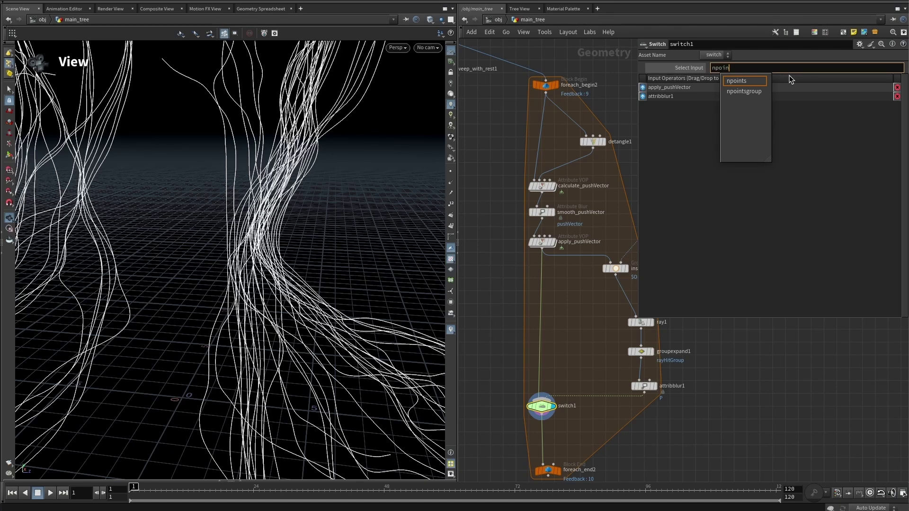
pyautogui.press('Return')
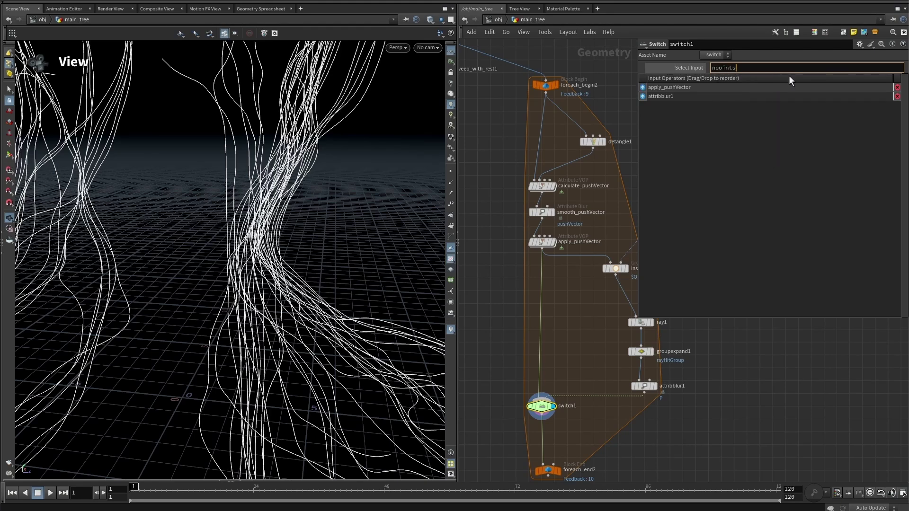
pyautogui.write('("../col/')
pyautogui.press('Return')
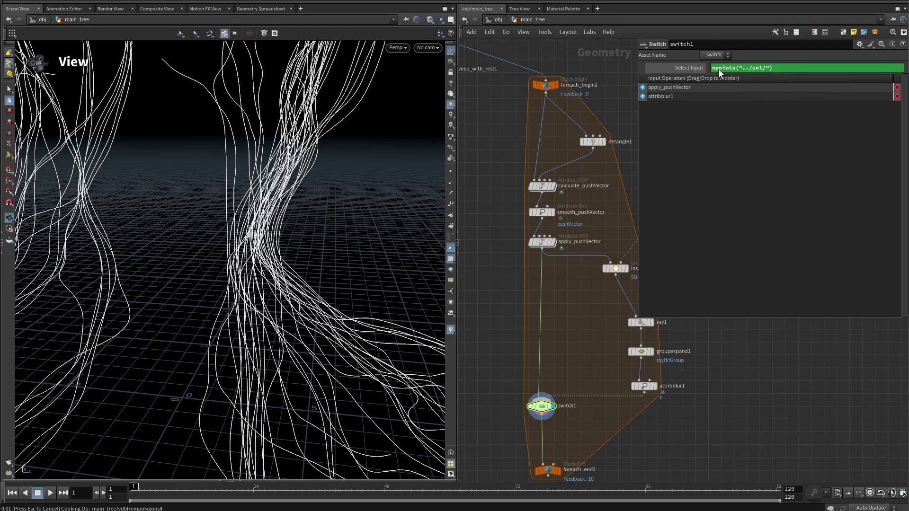
# Extend switch1's Select Input expression to npoints("../col/")>0
pyautogui.click(692, 68)
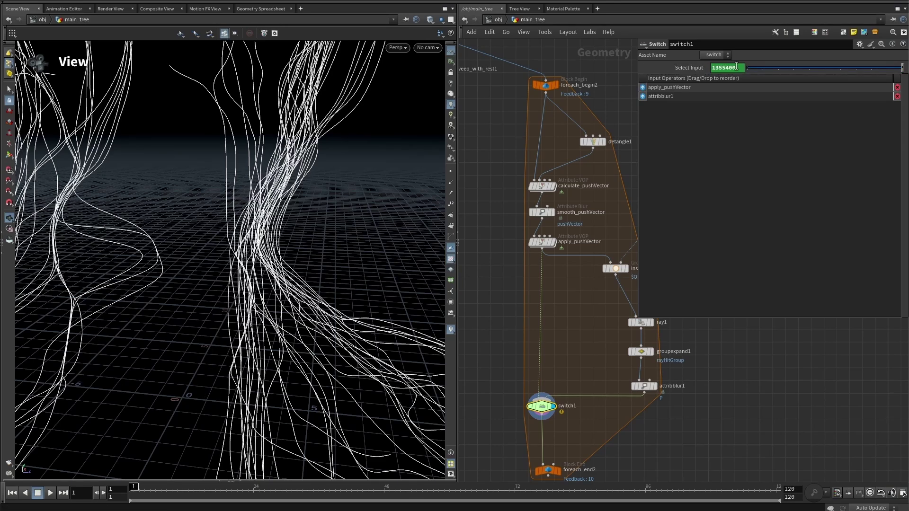
pyautogui.click(698, 67)
pyautogui.click(806, 66)
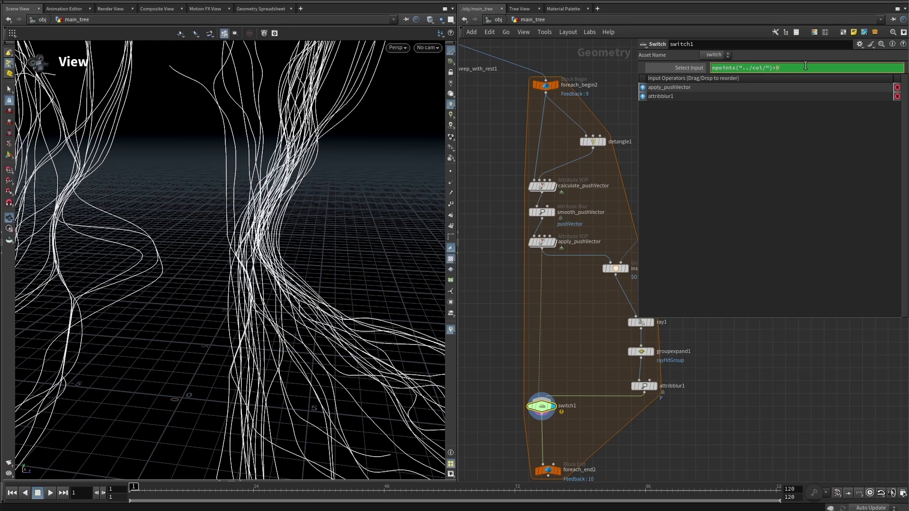
pyautogui.press('Return')
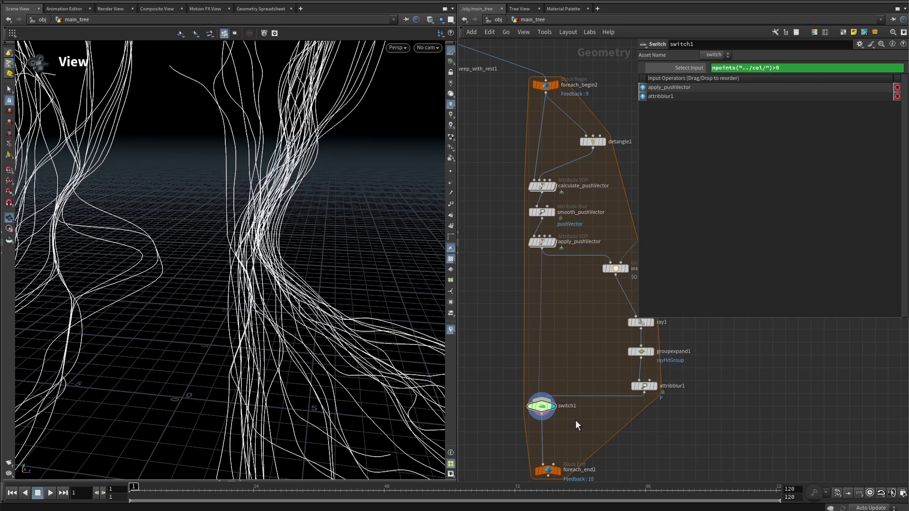
# Test the switch by cutting the wire into the col null, and undo the disconnection
pyautogui.scroll(-4, 554, 374)
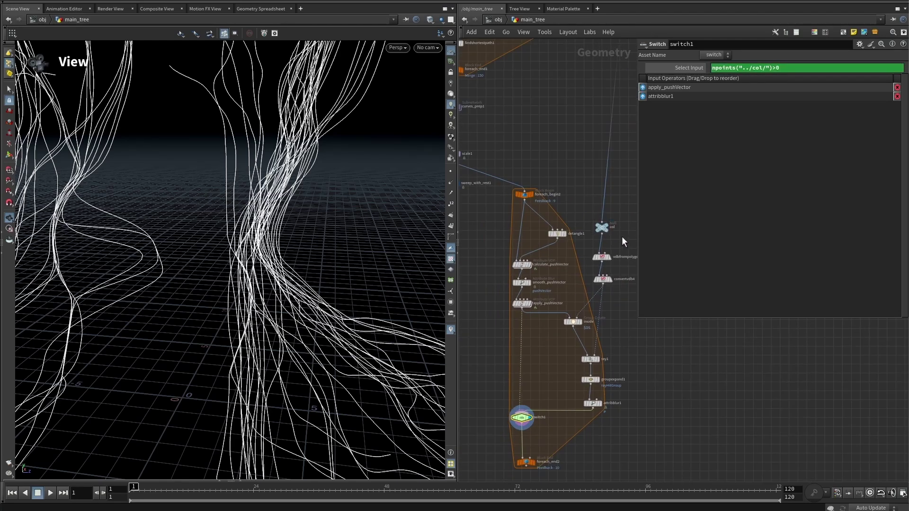
pyautogui.scroll(2, 611, 196)
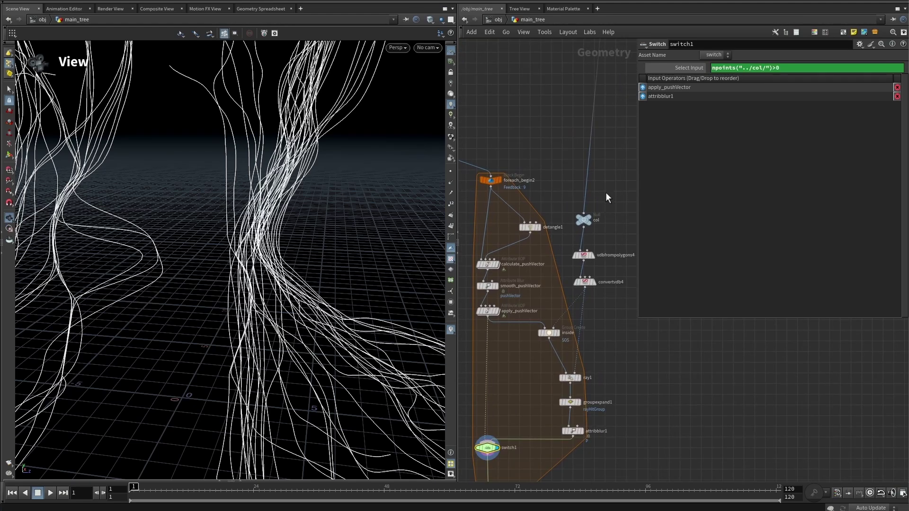
pyautogui.press('y')
pyautogui.moveTo(604, 182); pyautogui.dragTo(577, 190)
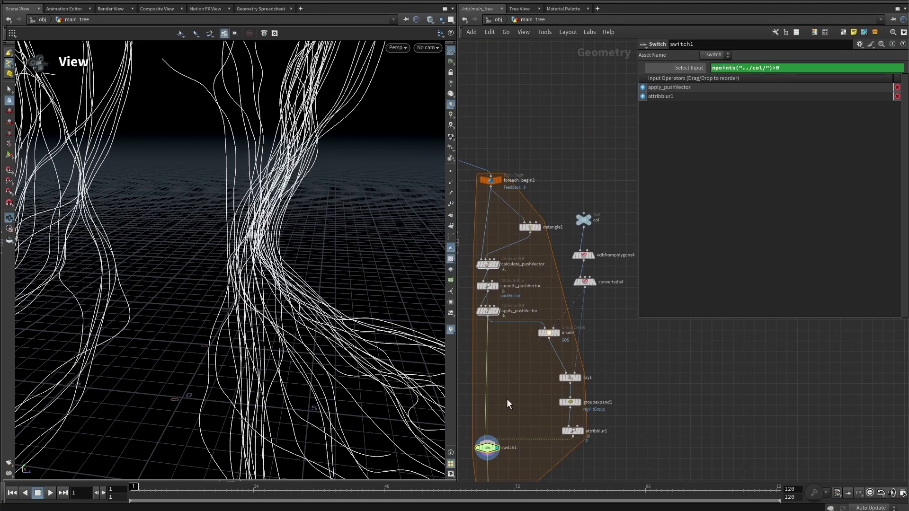
pyautogui.scroll(5, 506, 399)
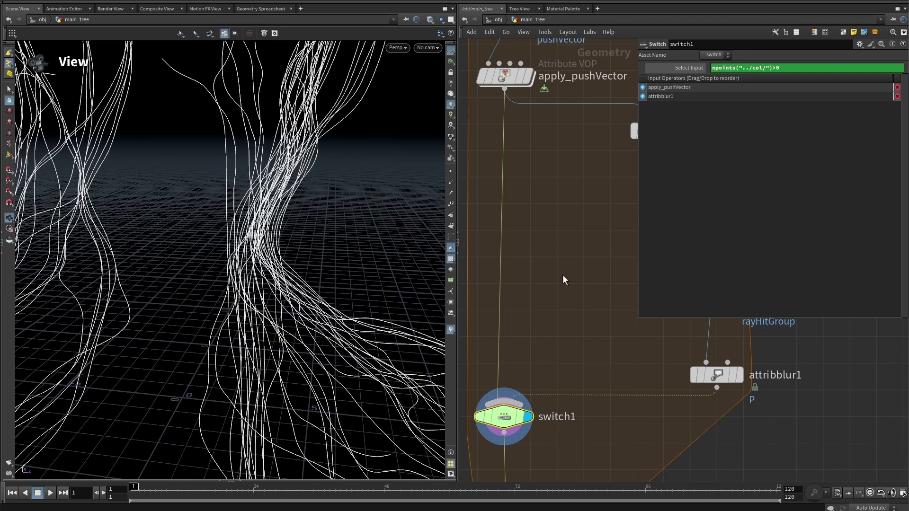
pyautogui.moveTo(562, 275); pyautogui.dragTo(544, 305, button='middle')
pyautogui.moveTo(552, 248); pyautogui.dragTo(526, 317, button='middle')
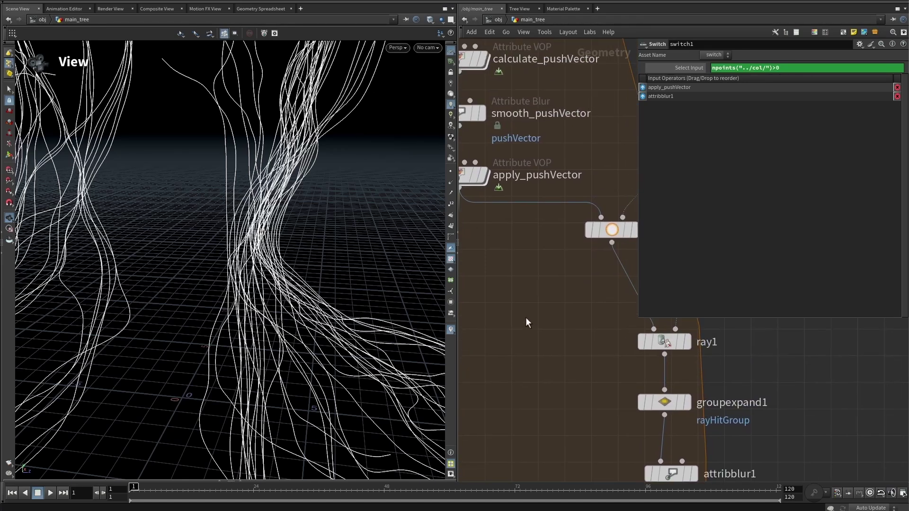
pyautogui.scroll(-5, 527, 322)
pyautogui.hotkey('ctrl', 'z')
# Rename switch1 to switch_if_collison_connected, and insert a displayed Group Delete node between it and foreach_end2
pyautogui.scroll(6, 515, 383)
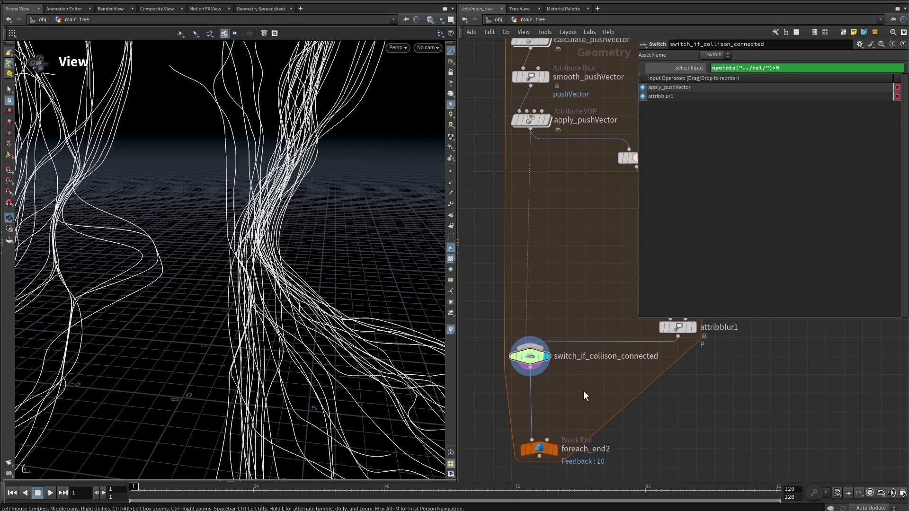
pyautogui.scroll(2, 583, 390)
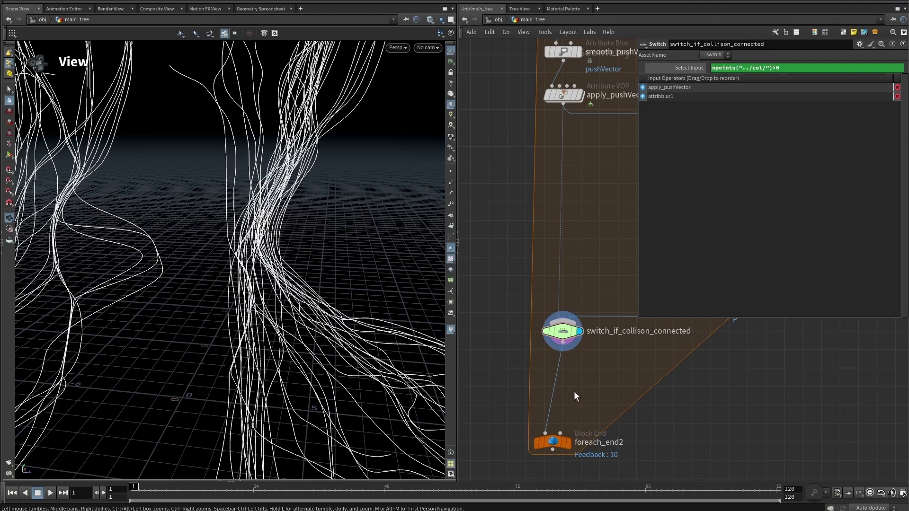
pyautogui.press('Tab')
pyautogui.write('group de')
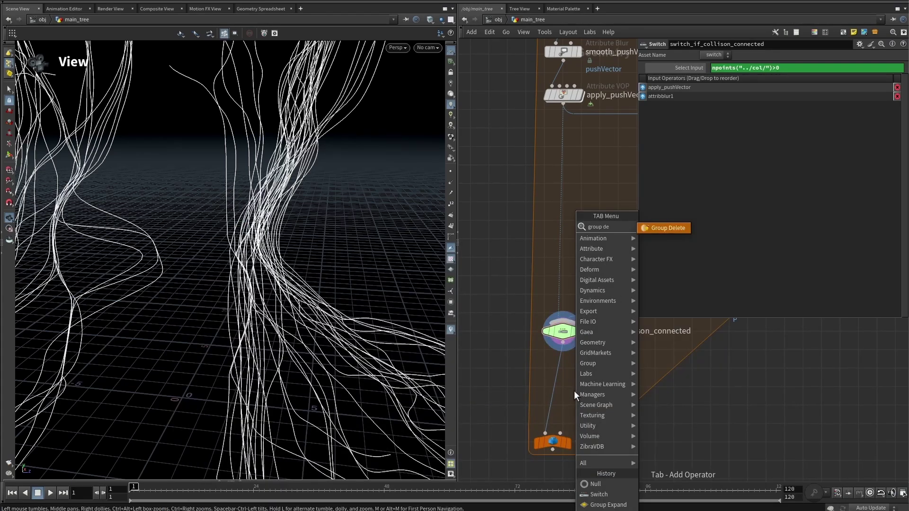
pyautogui.press('Return')
pyautogui.click(573, 391)
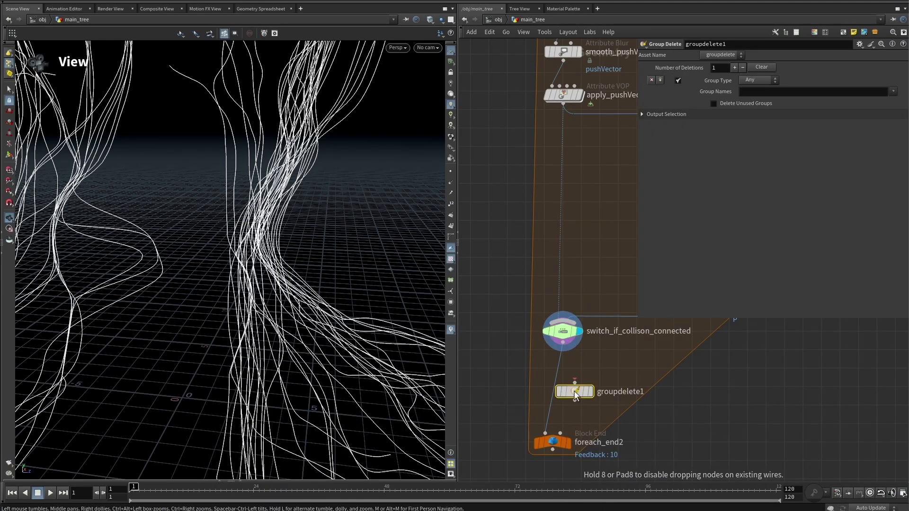
pyautogui.moveTo(589, 389)
pyautogui.mouseDown()
pyautogui.moveTo(558, 374)
pyautogui.moveTo(577, 381)
pyautogui.mouseUp()
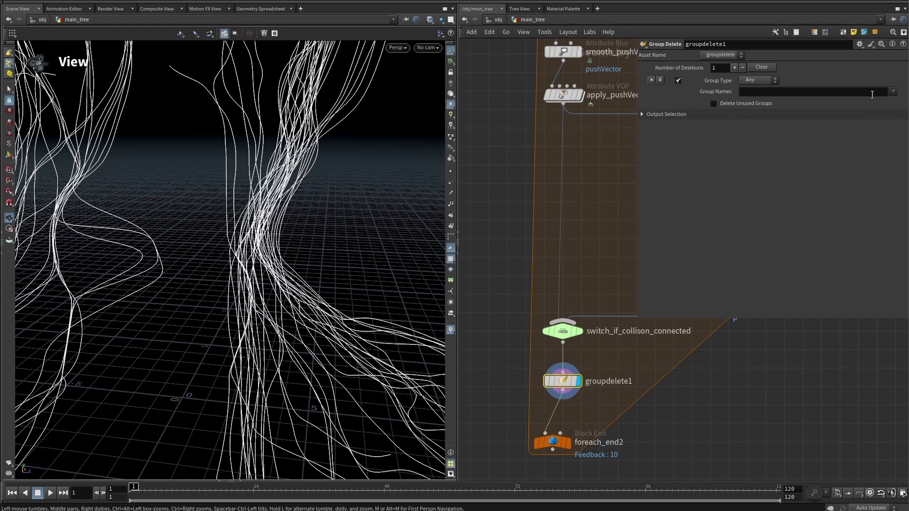
# Set groupdelete1 to delete the groups inside and rayHitGroup
pyautogui.click(892, 91)
pyautogui.click(881, 124)
pyautogui.click(876, 135)
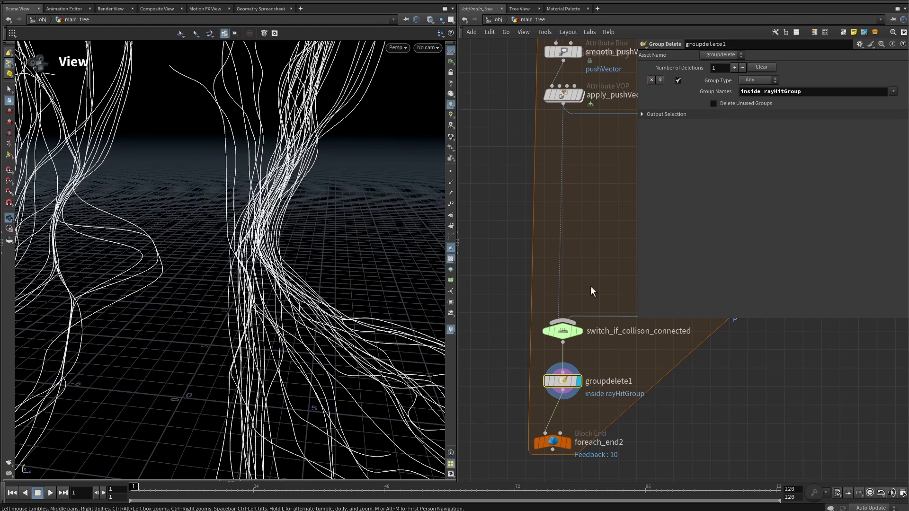
# Tidy the layout of the loop and collision nodes, routing the collision wire through a dot, and display foreach_end2
pyautogui.press('h')
pyautogui.click(561, 238)
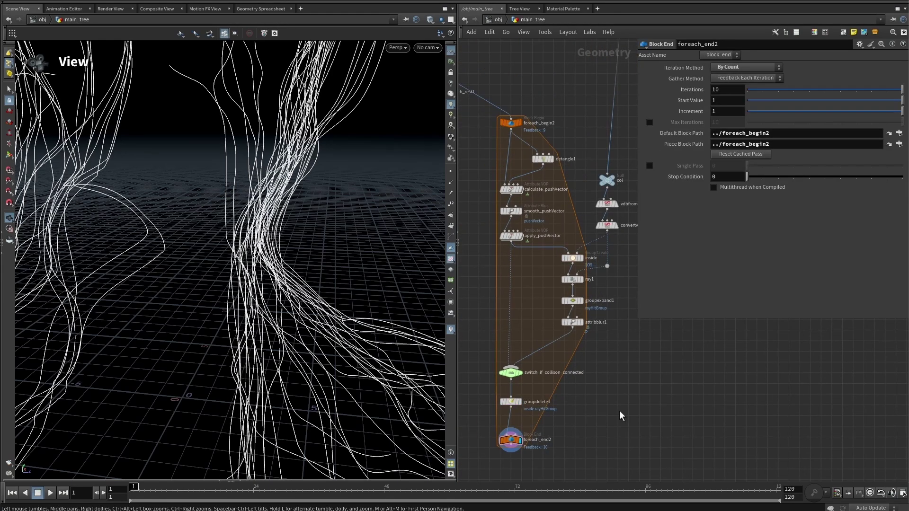
pyautogui.moveTo(619, 410); pyautogui.dragTo(617, 408, button='middle')
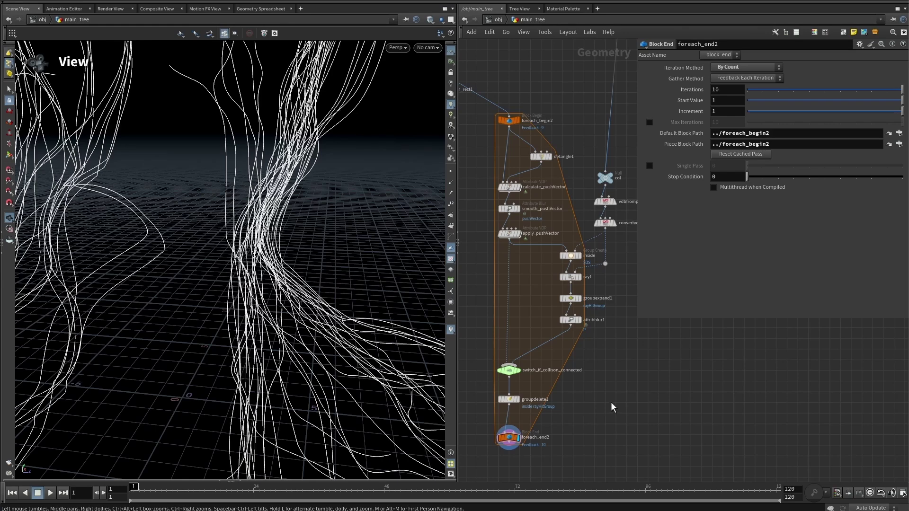
# Collapse the whole detangle loop and its collision nodes into a subnetwork and rename it procedural_detangle
pyautogui.scroll(-3, 611, 402)
pyautogui.moveTo(631, 427); pyautogui.dragTo(653, 442)
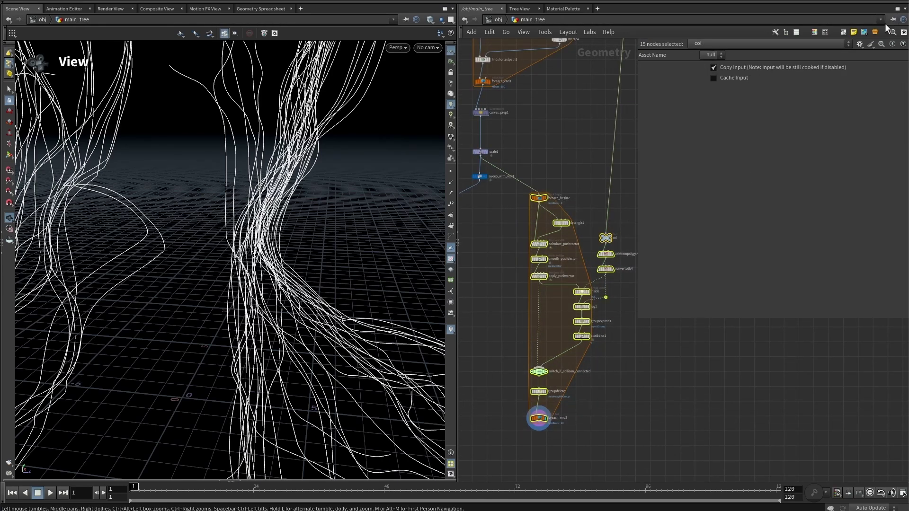
pyautogui.click(875, 32)
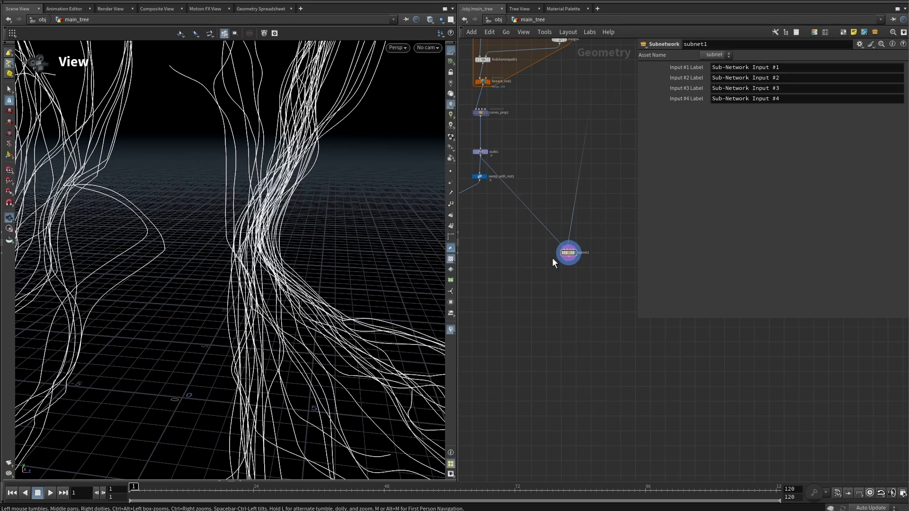
pyautogui.scroll(3, 552, 258)
pyautogui.doubleClick(558, 257)
pyautogui.write('procedural_detangle')
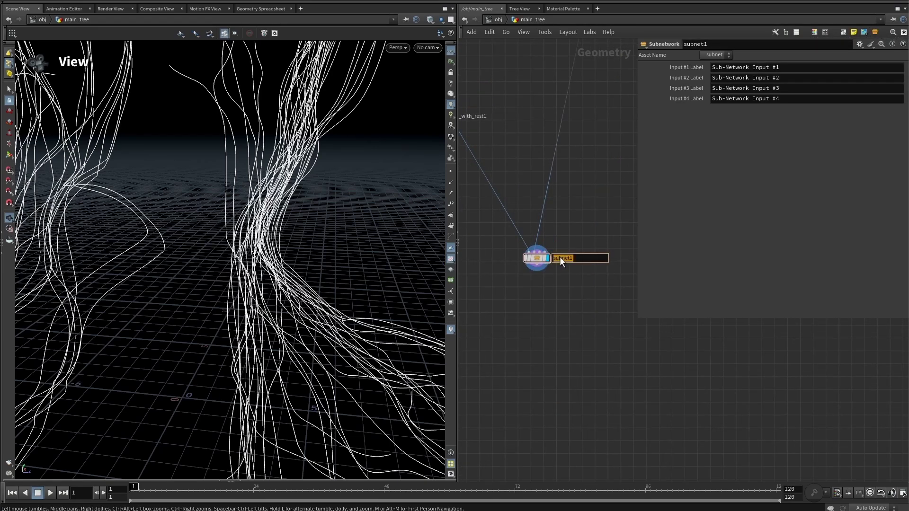
pyautogui.press('Return')
# Create a digital asset labelled Procedural detangle from the subnetwork, saved to the $HIP/hda Directory
pyautogui.rightClick(559, 256)
pyautogui.click(573, 414)
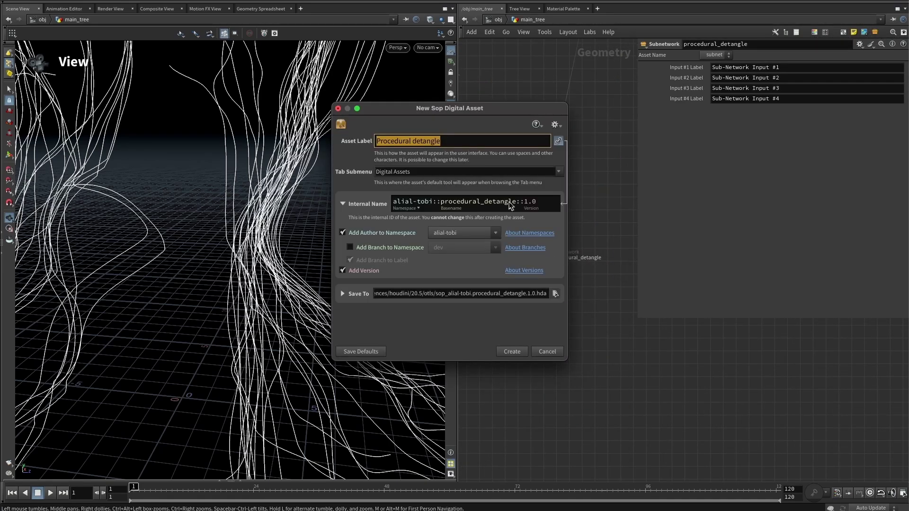
pyautogui.click(422, 306)
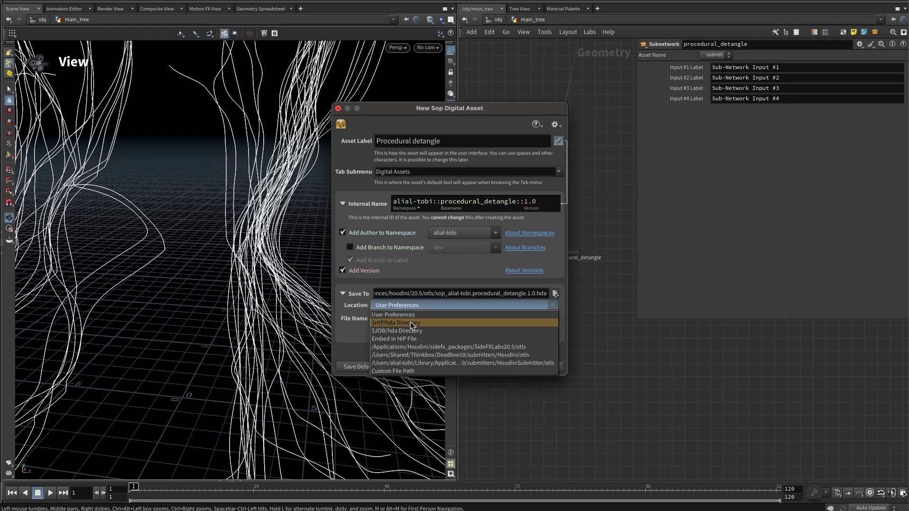
pyautogui.click(410, 321)
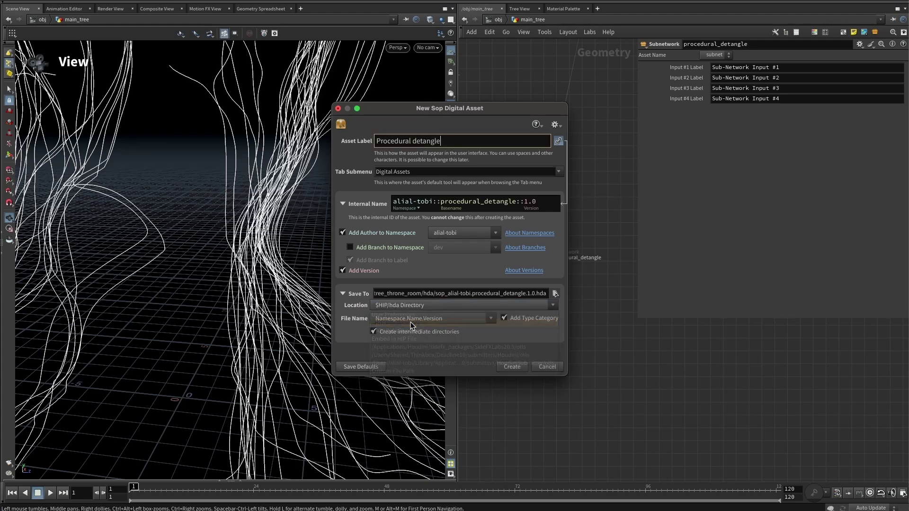
pyautogui.click(512, 367)
# Add a folder parameter of type Simple to the asset, with the name settings and the label Settings
pyautogui.moveTo(101, 310); pyautogui.dragTo(242, 172)
pyautogui.click(452, 163)
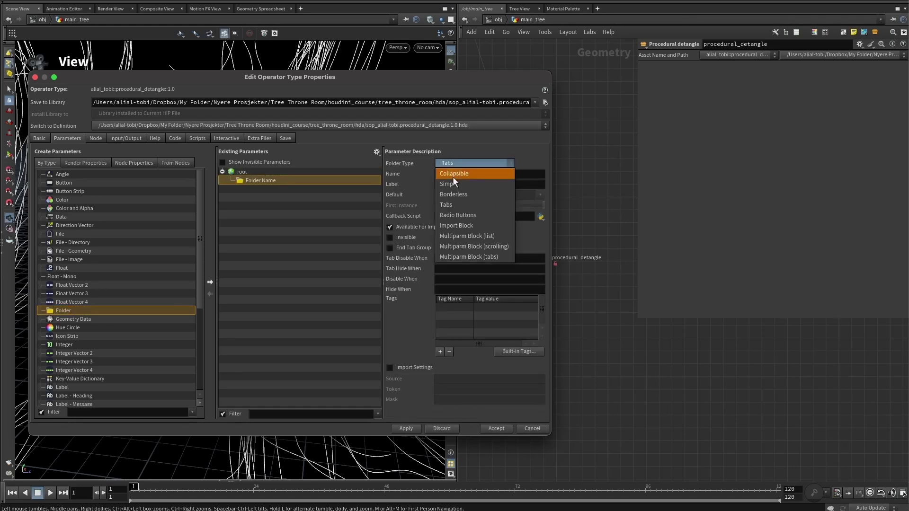
pyautogui.click(452, 177)
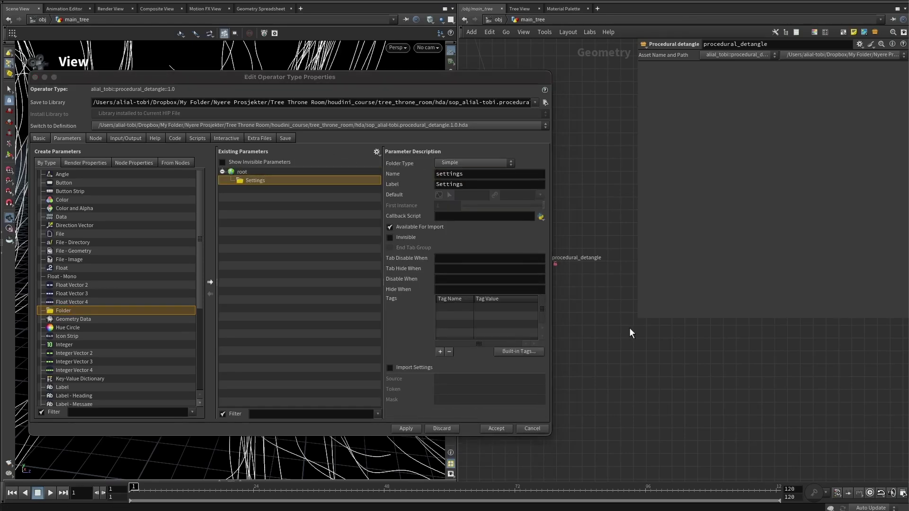
pyautogui.moveTo(616, 344); pyautogui.dragTo(706, 405, button='middle')
pyautogui.scroll(2, 643, 357)
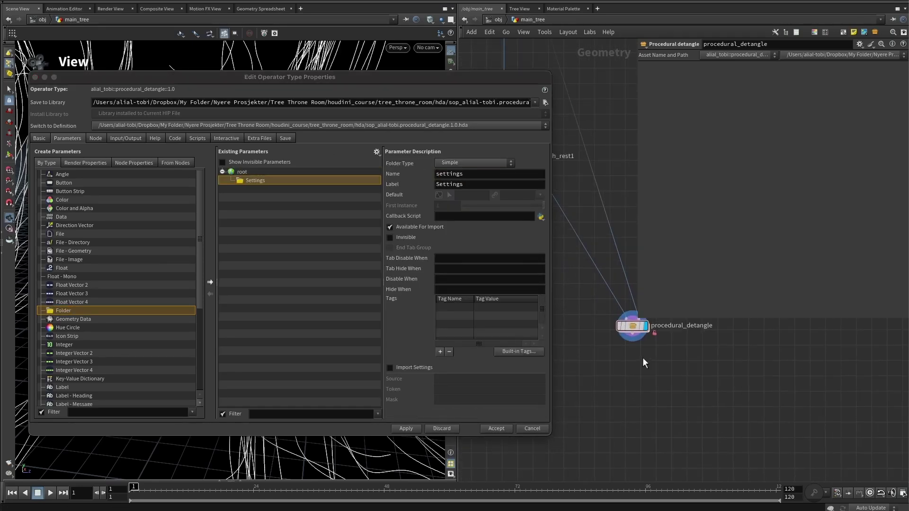
# Inside the asset, export Iterations of foreach_end2 and Blurring Iterations of smooth_pushVector to the type properties
pyautogui.moveTo(643, 357); pyautogui.dragTo(607, 393, button='middle')
pyautogui.doubleClick(592, 357)
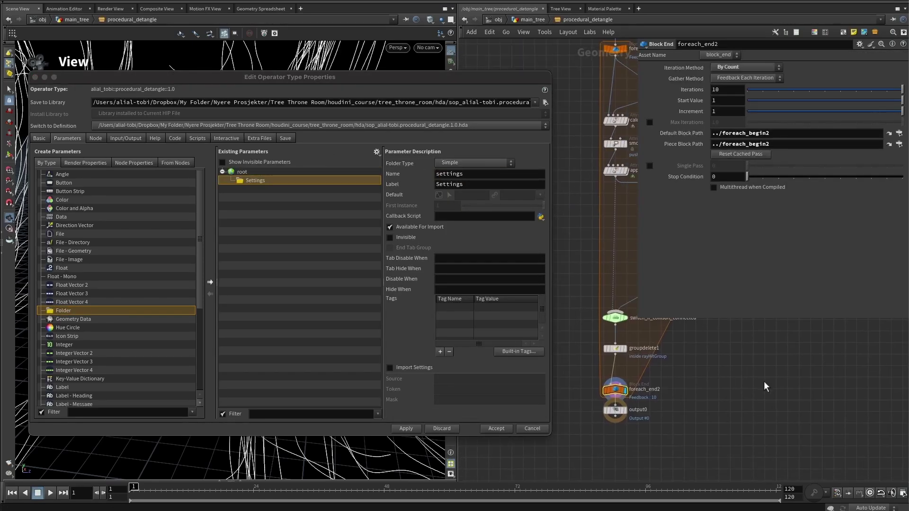
pyautogui.moveTo(612, 339); pyautogui.dragTo(602, 269, button='middle')
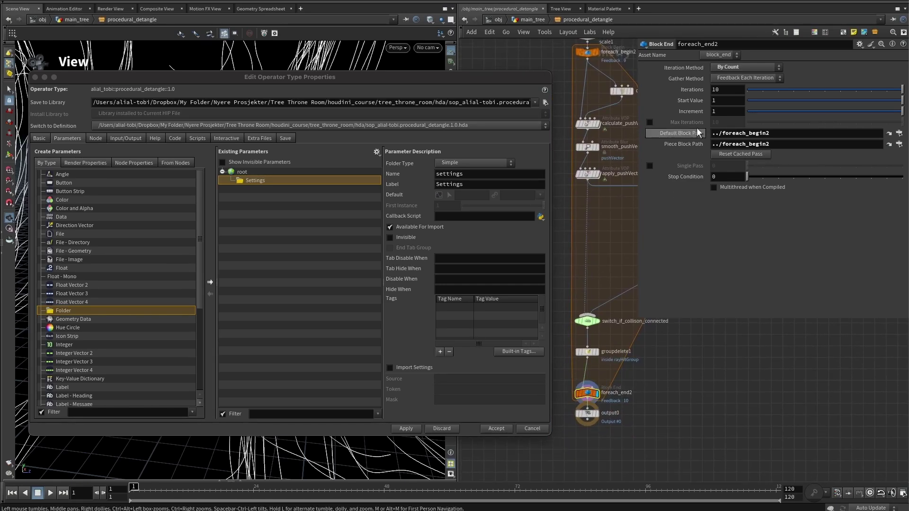
pyautogui.rightClick(686, 89)
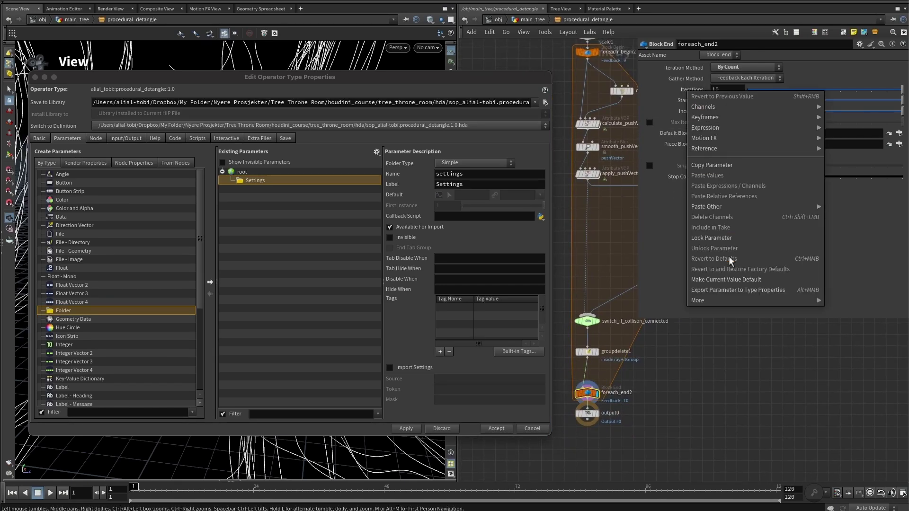
pyautogui.click(717, 290)
pyautogui.click(616, 203)
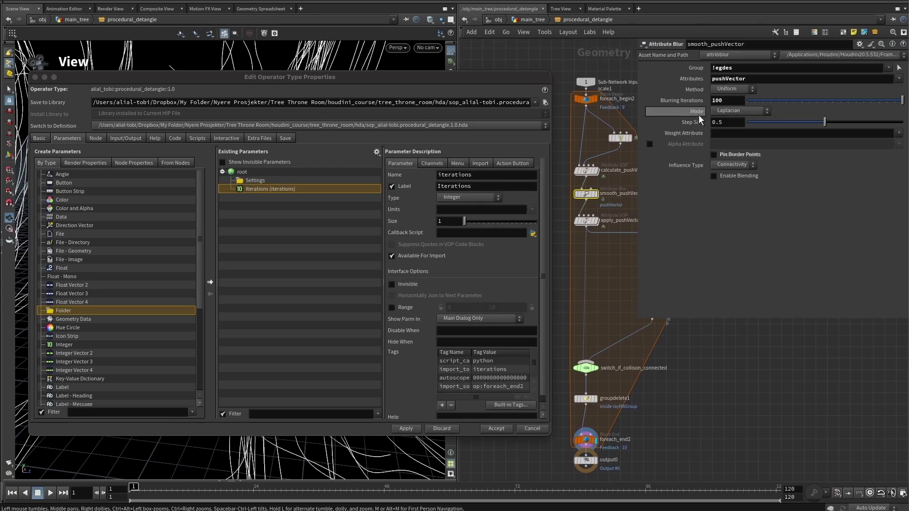
pyautogui.rightClick(687, 101)
pyautogui.click(729, 301)
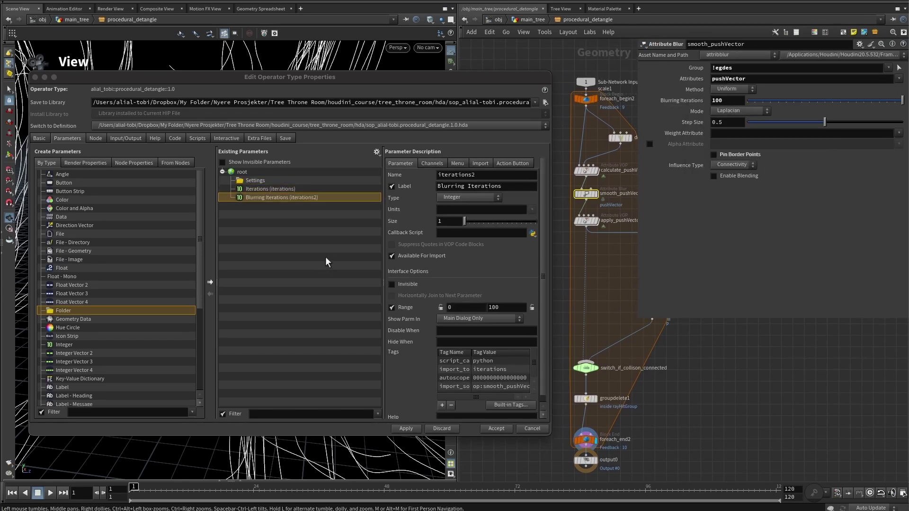
# Export Max Weight of detangle1 and Group of smooth_pushVector to the asset's type properties
pyautogui.moveTo(624, 154); pyautogui.dragTo(616, 177, button='middle')
pyautogui.click(607, 162)
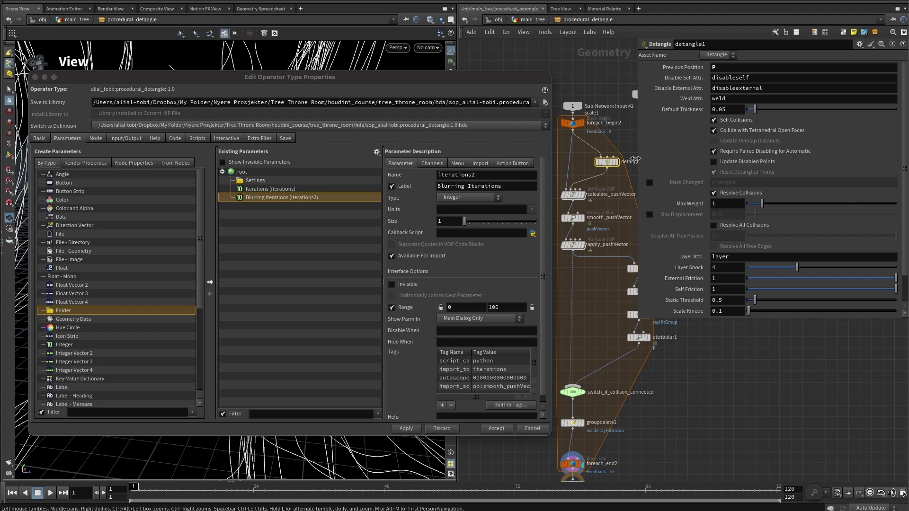
pyautogui.rightClick(680, 205)
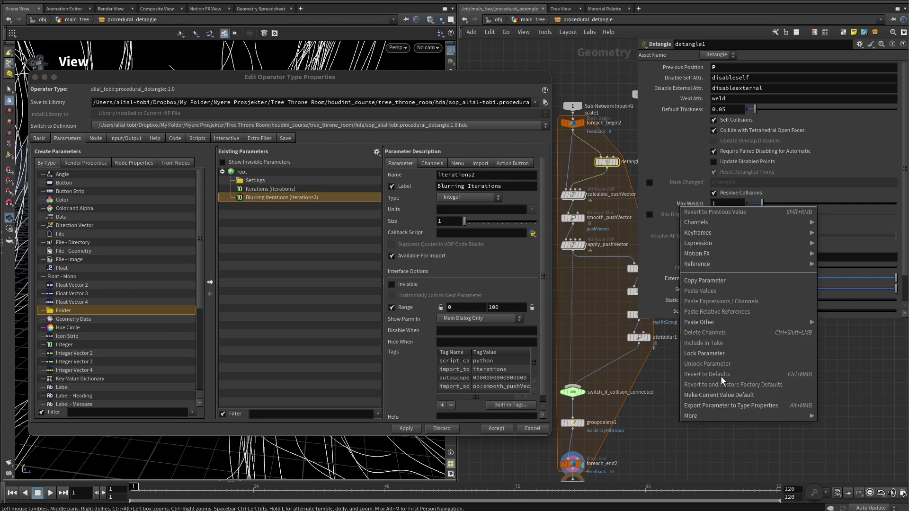
pyautogui.click(713, 405)
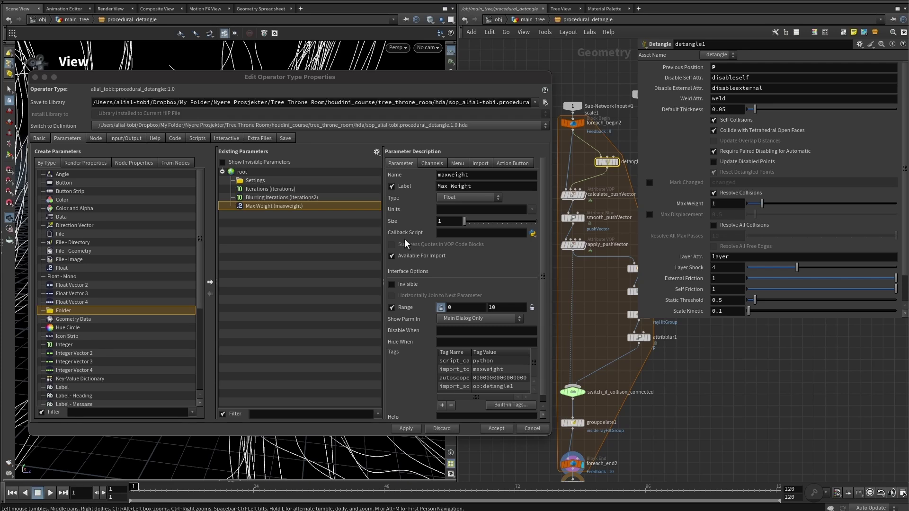
pyautogui.click(573, 218)
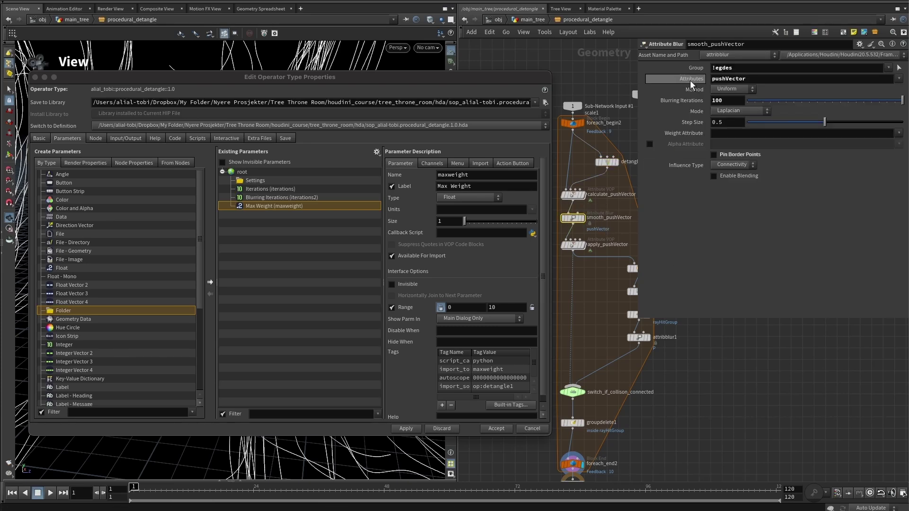
pyautogui.rightClick(677, 67)
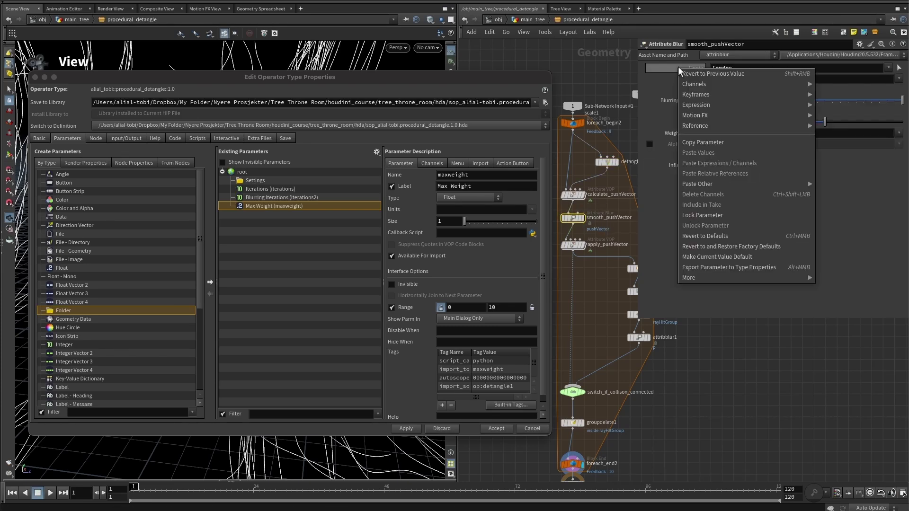
pyautogui.click(717, 268)
# Export the Voxel Size of the VDB from Polygons node to the asset and label it Collision Voxel Size
pyautogui.moveTo(593, 237); pyautogui.dragTo(578, 246, button='middle')
pyautogui.scroll(3, 578, 246)
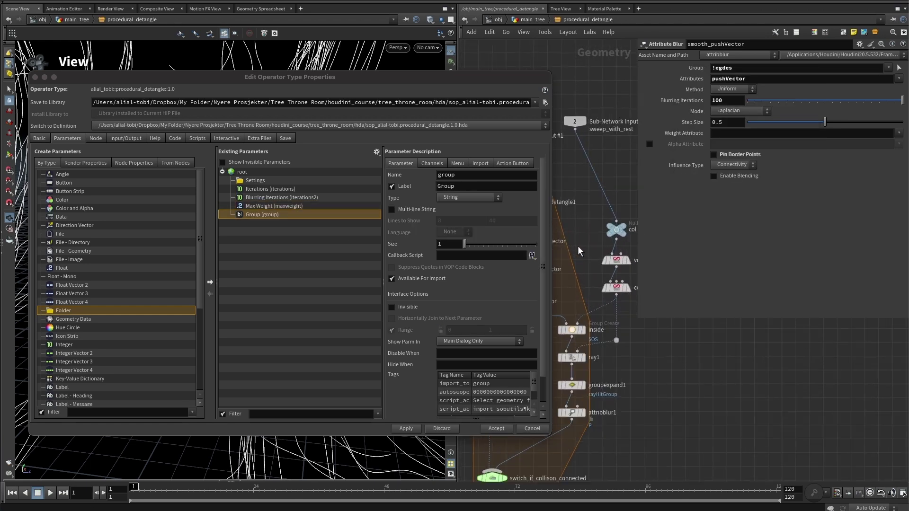
pyautogui.click(612, 263)
pyautogui.rightClick(698, 68)
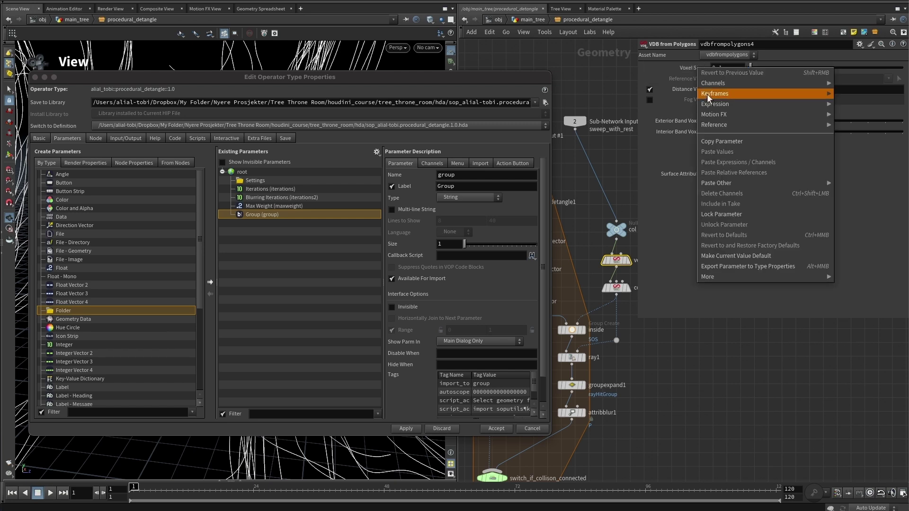
pyautogui.click(737, 267)
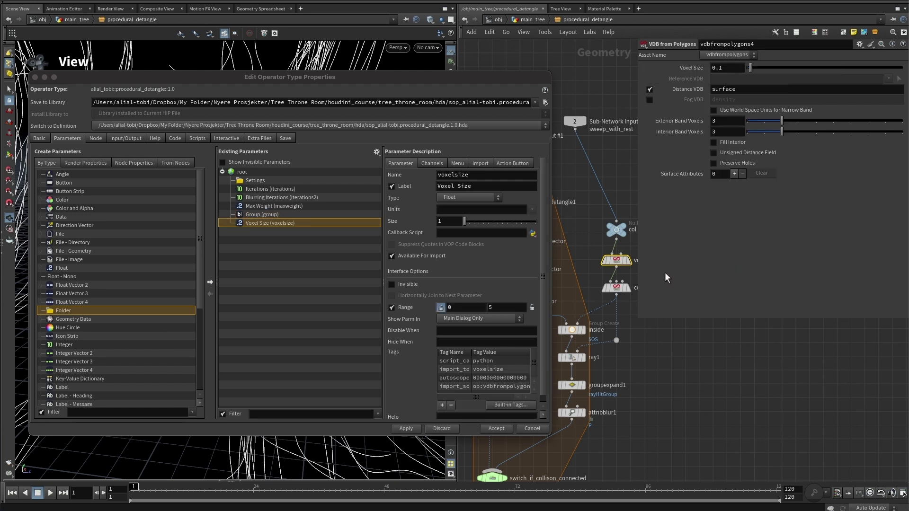
pyautogui.click(446, 185)
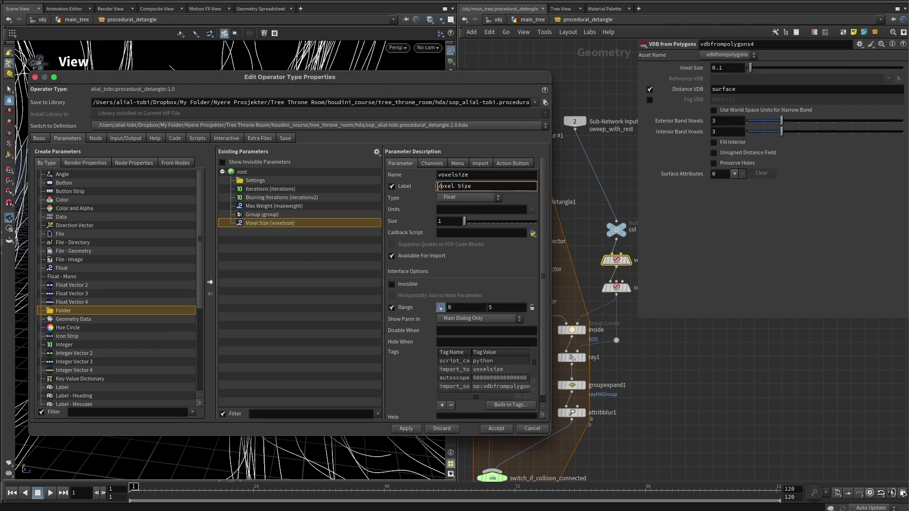
pyautogui.write('Collision')
pyautogui.press('Return')
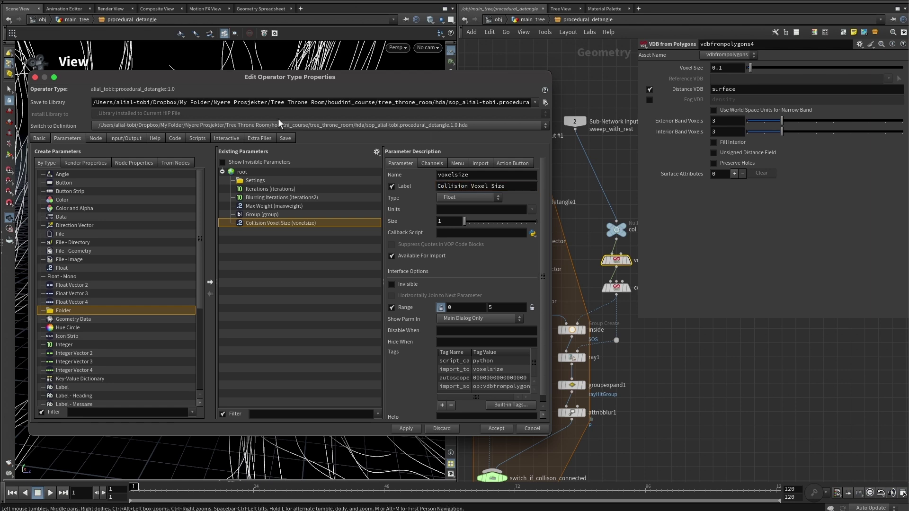
# Relabel the asset's Group parameter as Edge Group and Max Weight as Max Detangle Weight
pyautogui.click(255, 214)
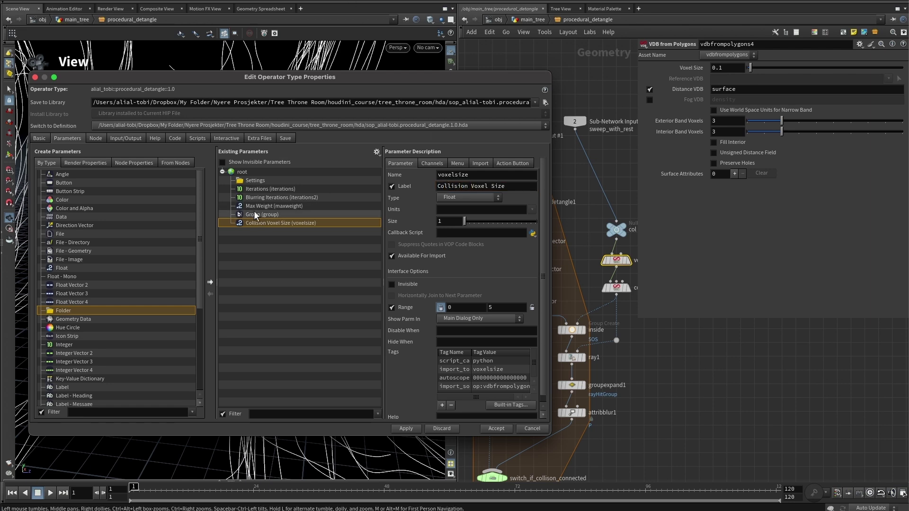
pyautogui.click(438, 186)
pyautogui.write('Edge')
pyautogui.press('Return')
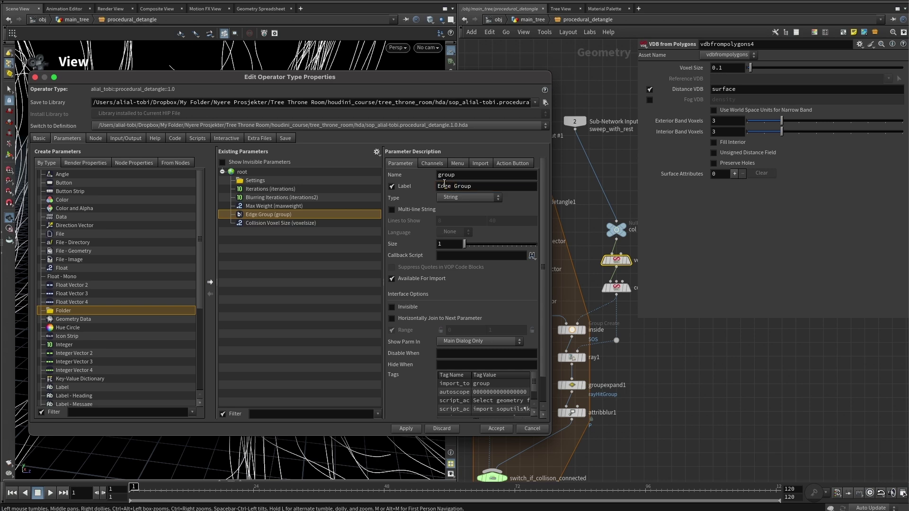
pyautogui.click(274, 206)
pyautogui.click(451, 186)
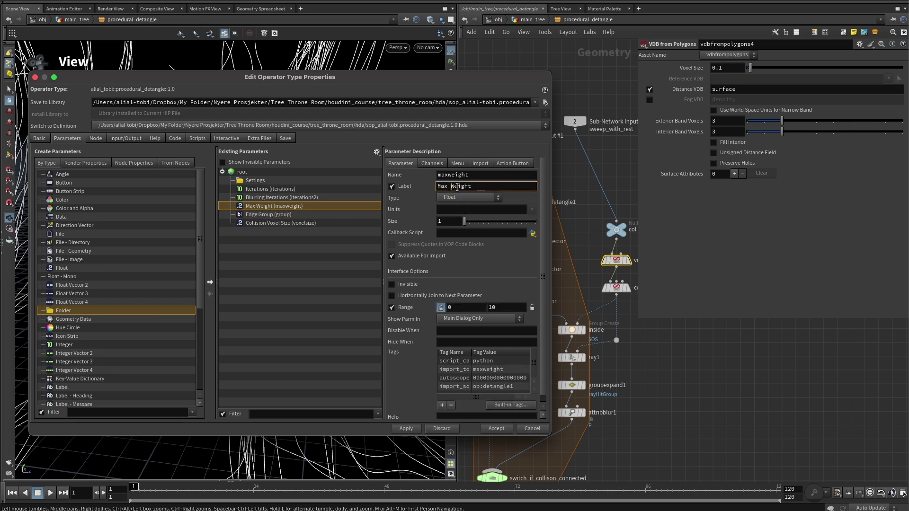
pyautogui.write('Detangle')
pyautogui.press('Return')
# Move the five exported parameters into the Settings folder and place Edge Group first, above Iterations
pyautogui.click(262, 189)
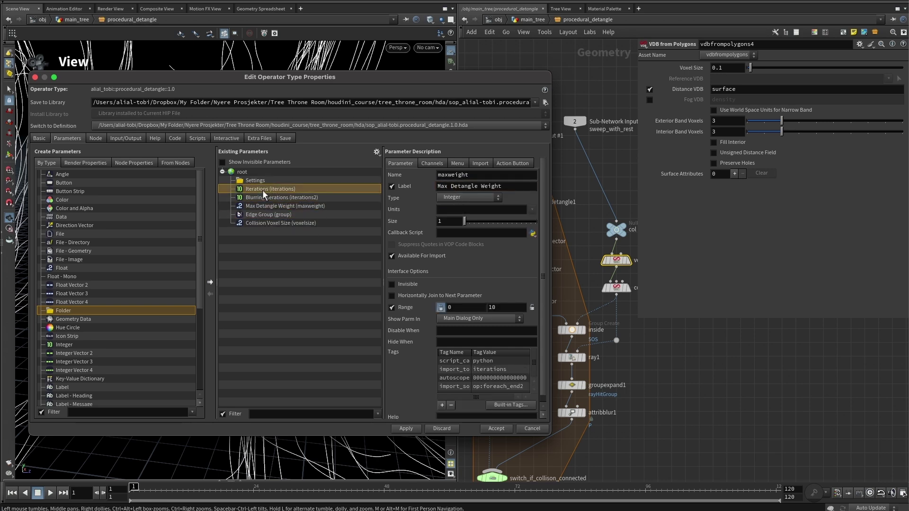
pyautogui.keyDown('shift'); pyautogui.click(257, 220); pyautogui.keyUp('shift')
pyautogui.moveTo(257, 188); pyautogui.dragTo(260, 180)
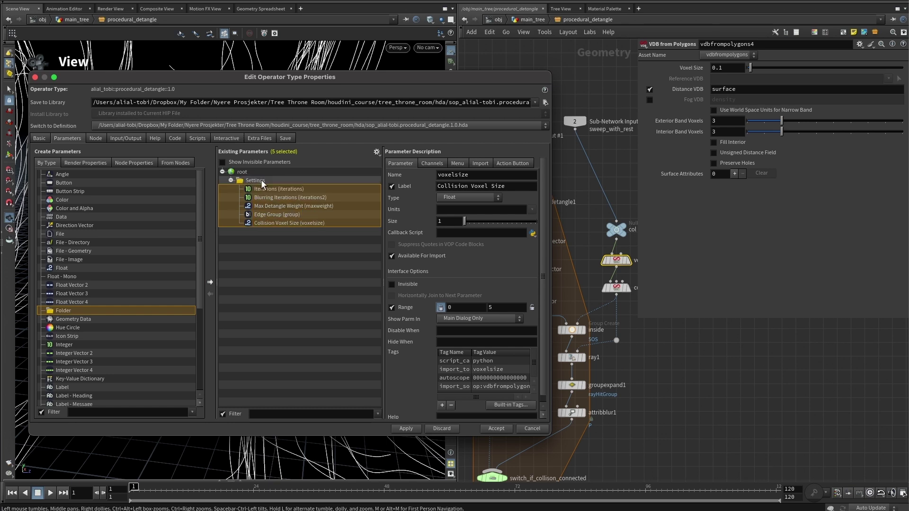
pyautogui.click(281, 206)
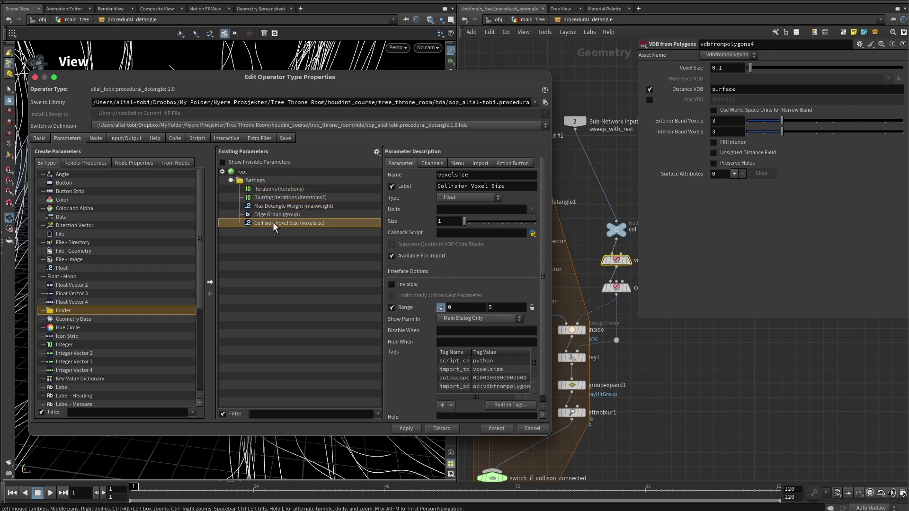
pyautogui.moveTo(272, 214); pyautogui.dragTo(270, 187)
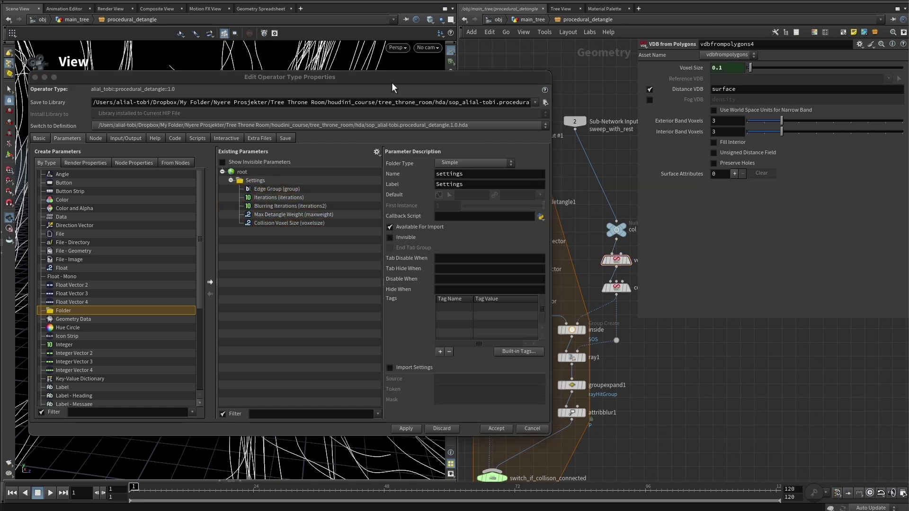
# Set the asset's icon to SOP_detangle.svg, filtering the icon files by detangle
pyautogui.click(40, 137)
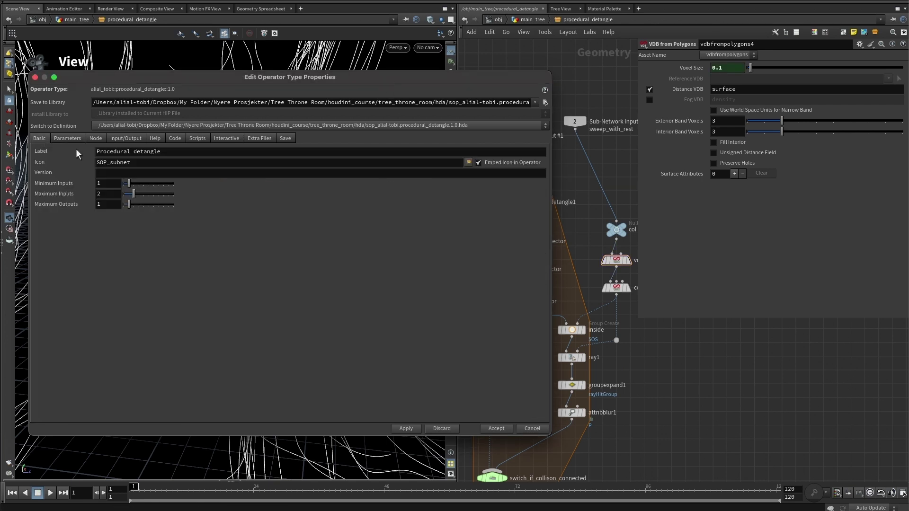
pyautogui.click(468, 162)
pyautogui.moveTo(579, 267); pyautogui.dragTo(561, 268)
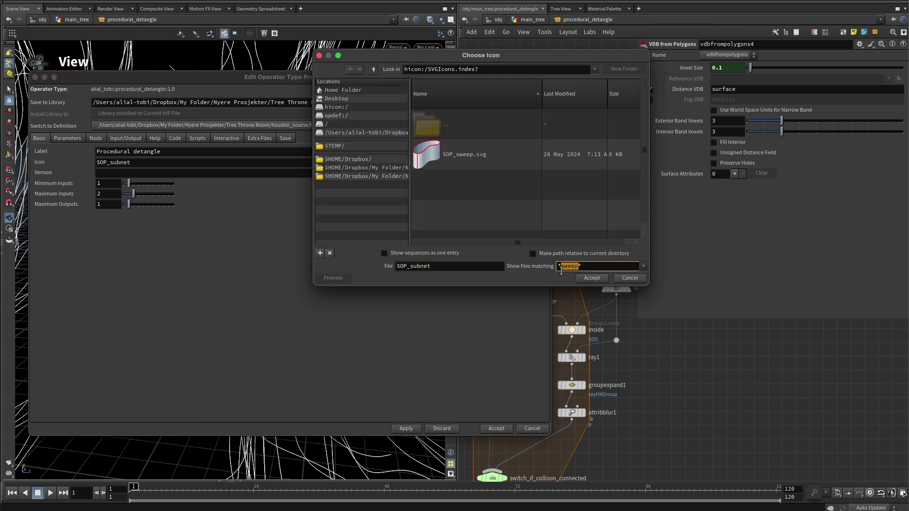
pyautogui.press('BackSpace')
pyautogui.write('detangle')
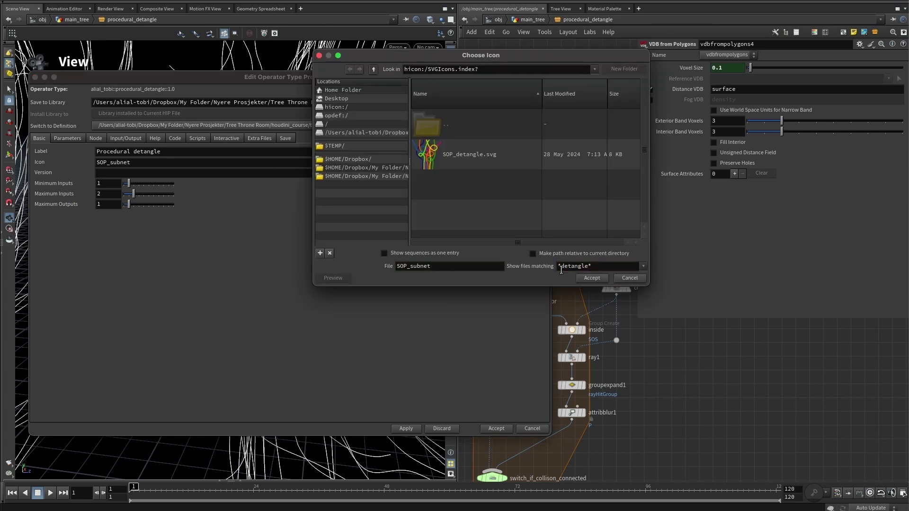
pyautogui.doubleClick(465, 163)
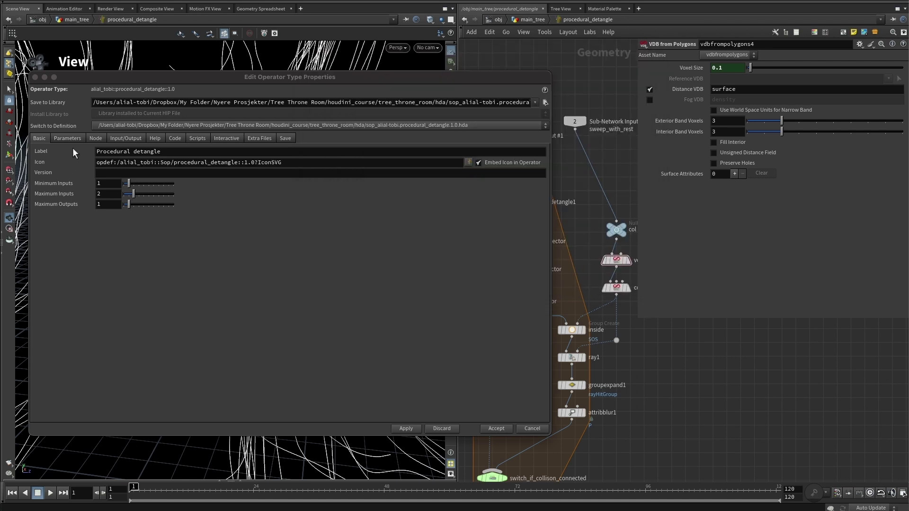
# Set the default of Iterations to 50 and of Blurring Iterations to 200, and accept the type properties
pyautogui.click(67, 138)
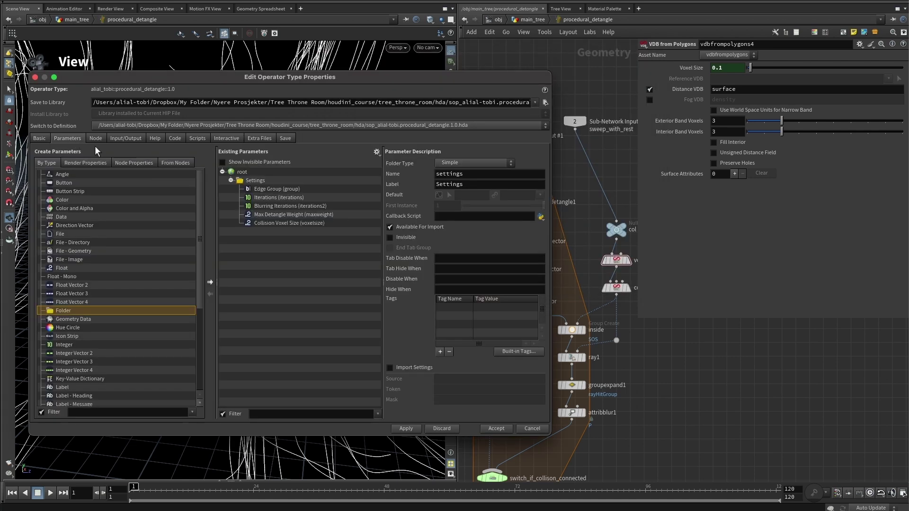
pyautogui.click(264, 196)
pyautogui.click(432, 163)
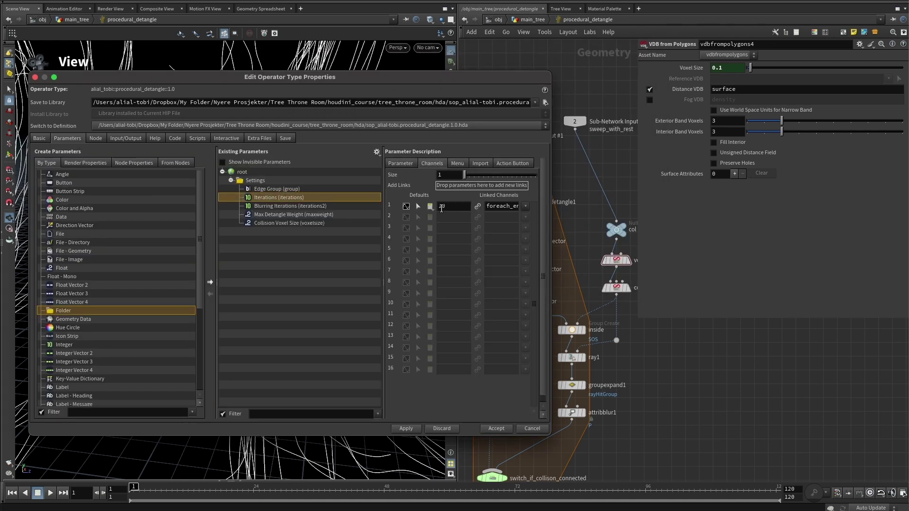
pyautogui.doubleClick(460, 211)
pyautogui.write('50')
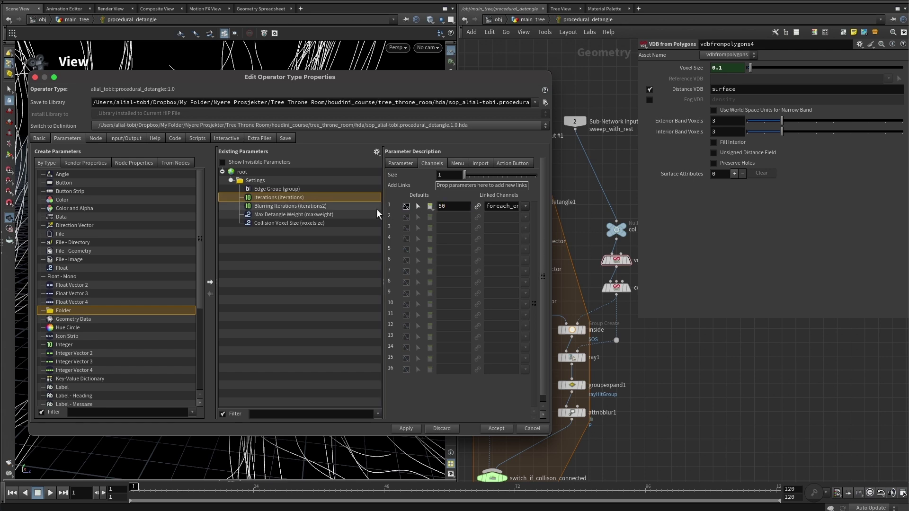
pyautogui.click(340, 204)
pyautogui.moveTo(450, 207); pyautogui.dragTo(322, 187)
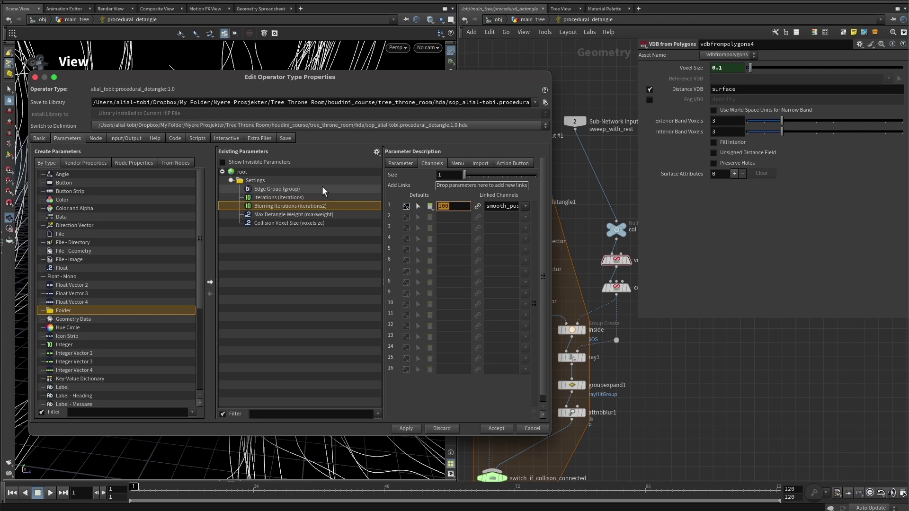
pyautogui.write('200')
pyautogui.press('Return')
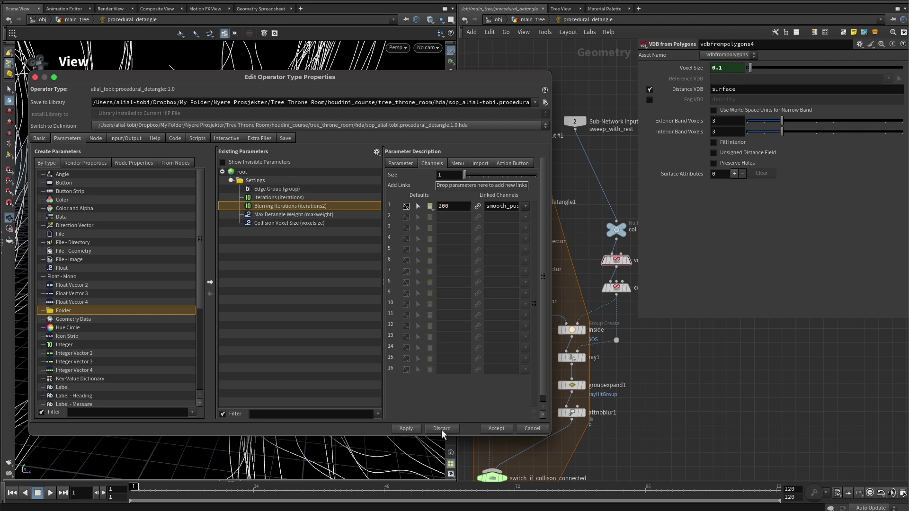
pyautogui.click(496, 429)
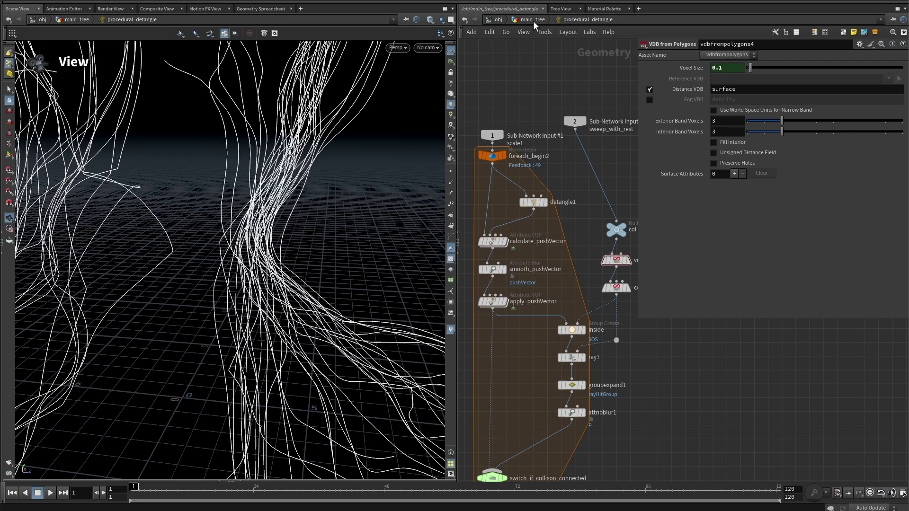
# Return to main_tree, save the procedural_detangle node type and match the node to its current definition
pyautogui.click(533, 20)
pyautogui.rightClick(594, 356)
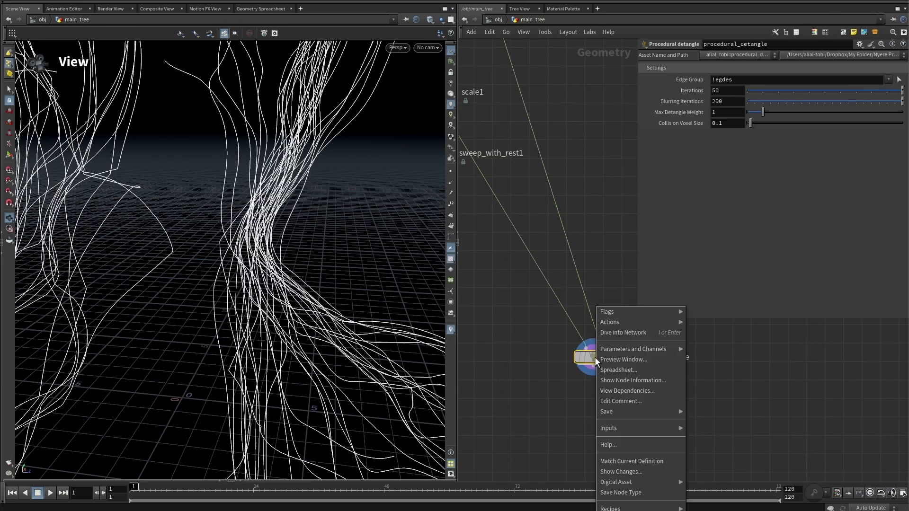
pyautogui.click(539, 378)
pyautogui.moveTo(555, 268); pyautogui.dragTo(546, 111, button='middle')
pyautogui.rightClick(579, 202)
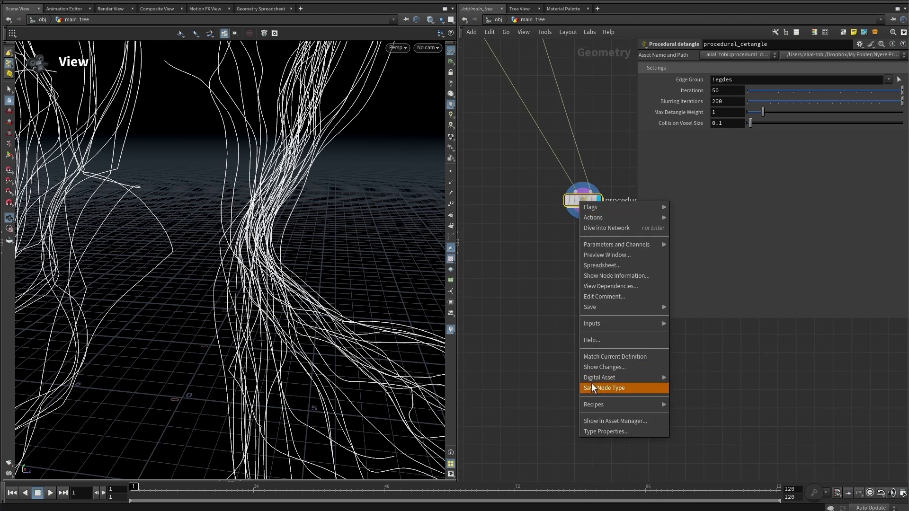
pyautogui.click(604, 388)
pyautogui.rightClick(599, 266)
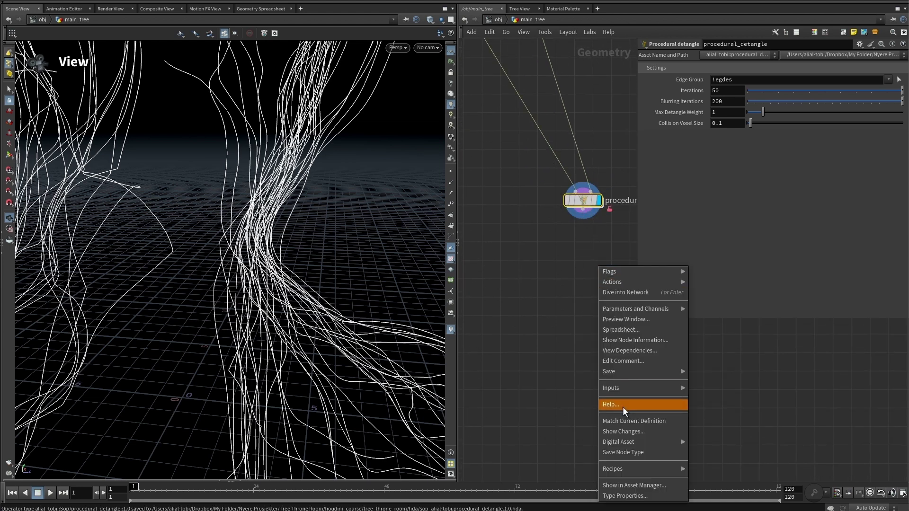
pyautogui.click(623, 421)
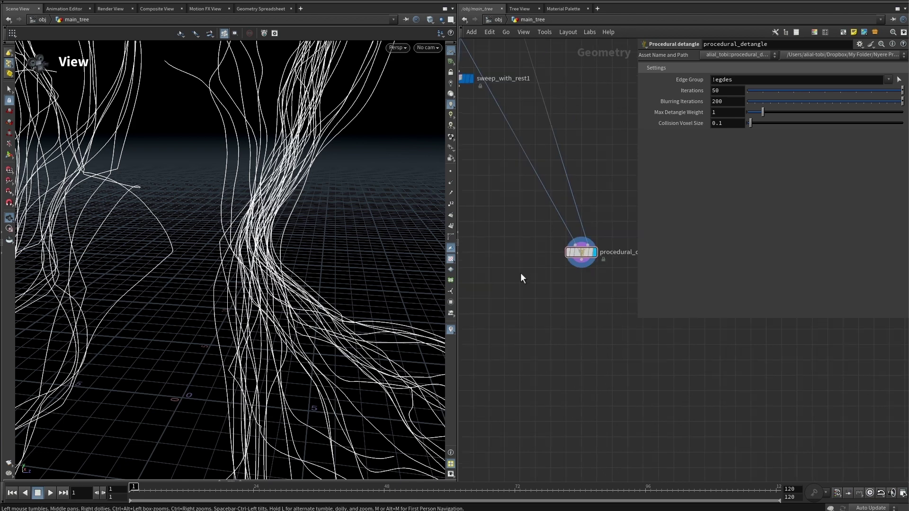
# Move sweep_with_rest1 below procedural_detangle and wire it to take the detangled curves as input
pyautogui.moveTo(520, 272); pyautogui.dragTo(549, 300, button='middle')
pyautogui.scroll(-2, 524, 211)
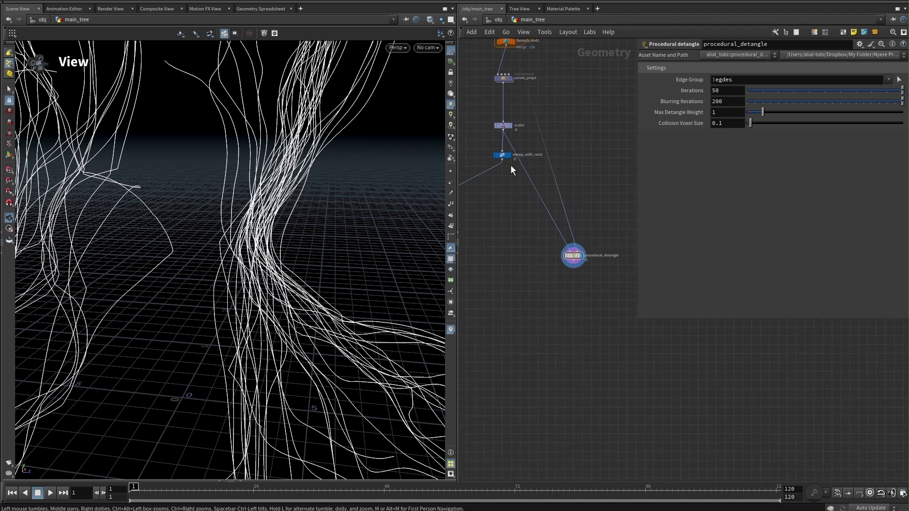
pyautogui.moveTo(504, 155); pyautogui.dragTo(574, 260)
pyautogui.click(519, 295)
pyautogui.moveTo(544, 319); pyautogui.dragTo(497, 257)
# Display the downstream merge node and inspect up close how the swept roots lie on the tree mesh
pyautogui.moveTo(493, 222); pyautogui.dragTo(604, 237, button='middle')
pyautogui.scroll(-2, 604, 237)
pyautogui.scroll(2, 538, 246)
pyautogui.click(536, 234)
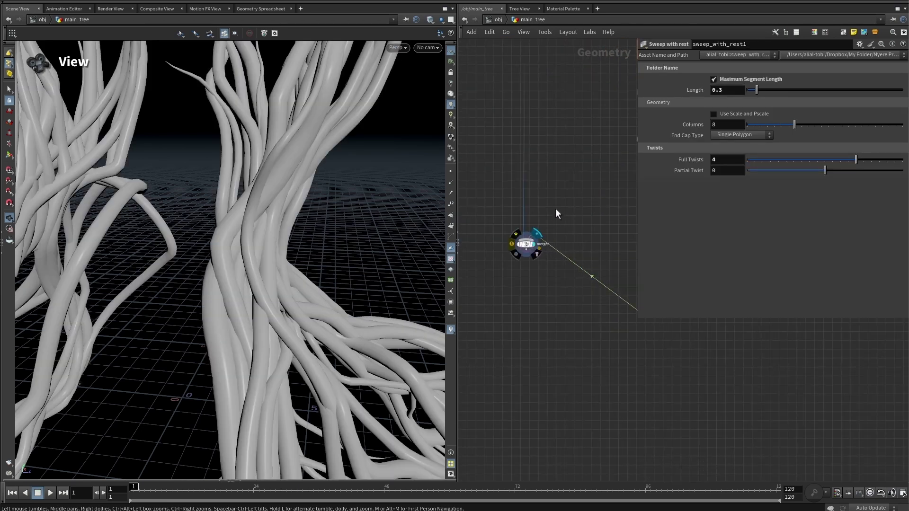
pyautogui.moveTo(180, 289); pyautogui.dragTo(426, 367)
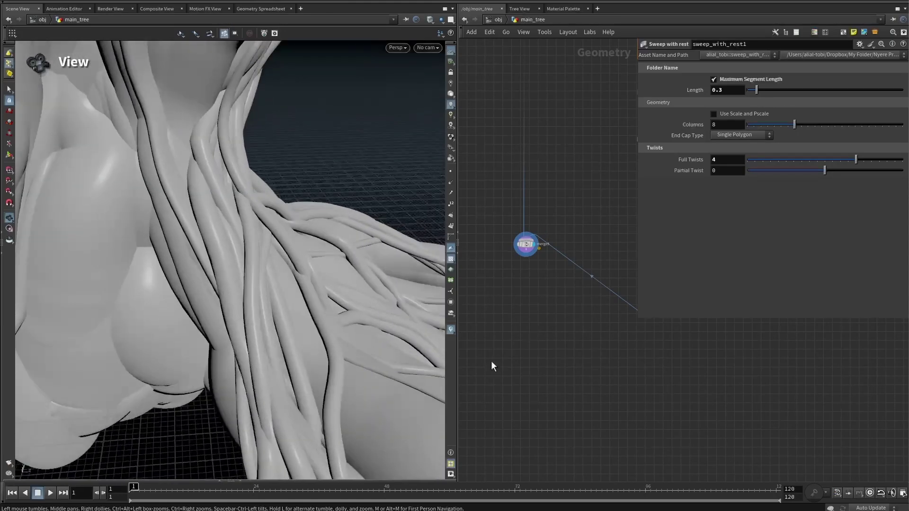
pyautogui.moveTo(667, 332); pyautogui.dragTo(578, 382, button='middle')
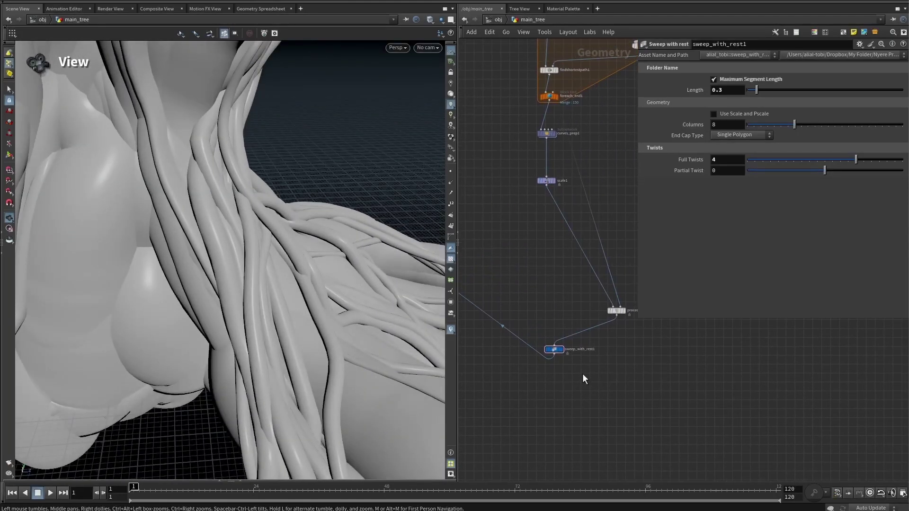